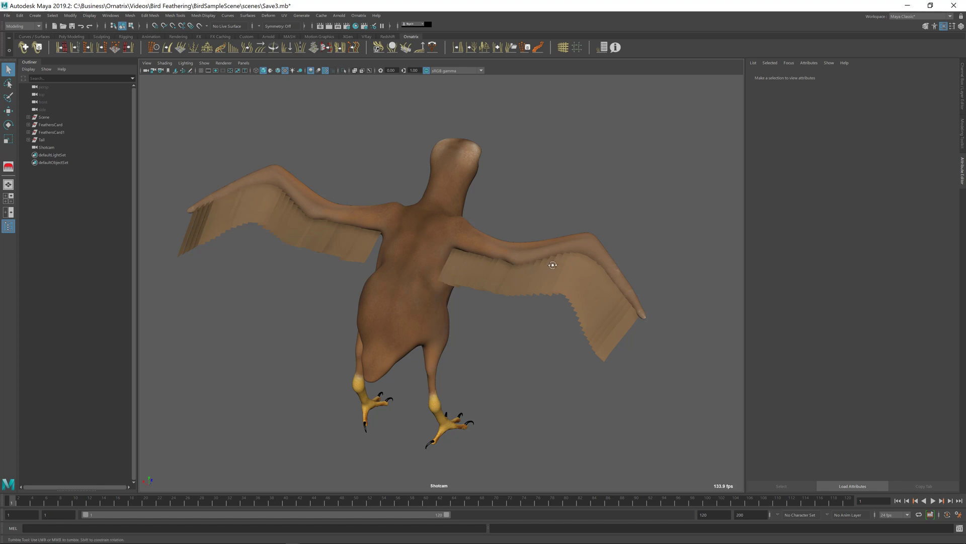
Reduce the render count in the HairFromGuides operator of the main wing feathers to about 2600.
alt+drag(554, 263, 572, 274)
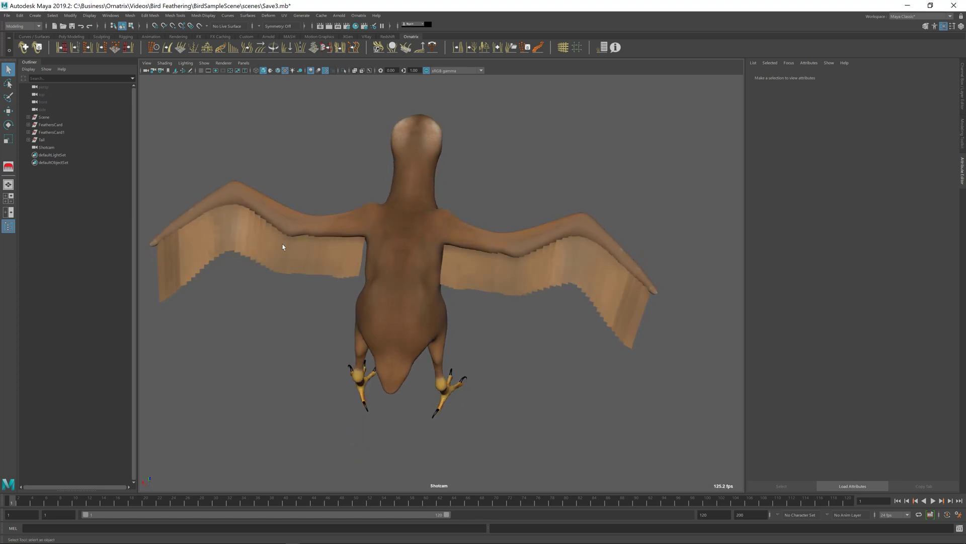
click(464, 271)
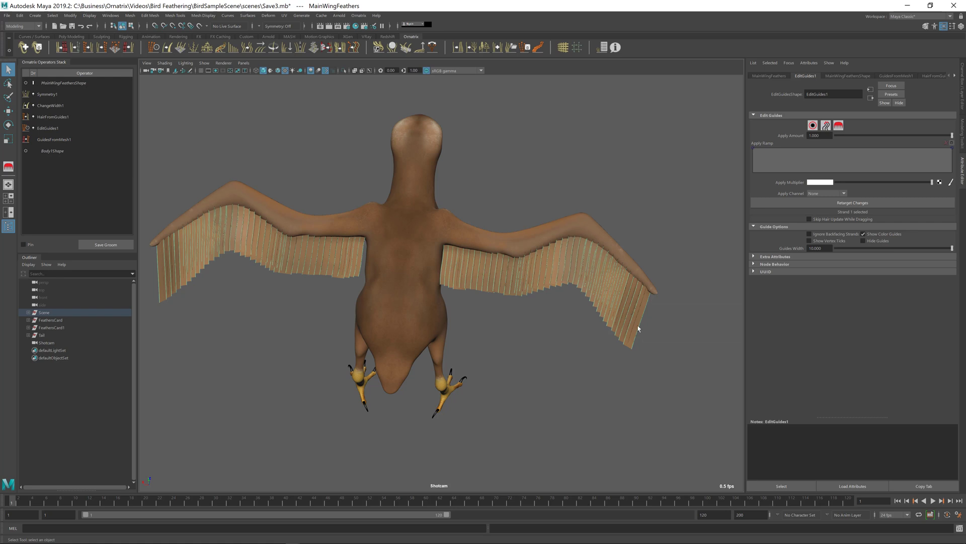
key(alt+Tab)
key(alt+Tab)
click(59, 117)
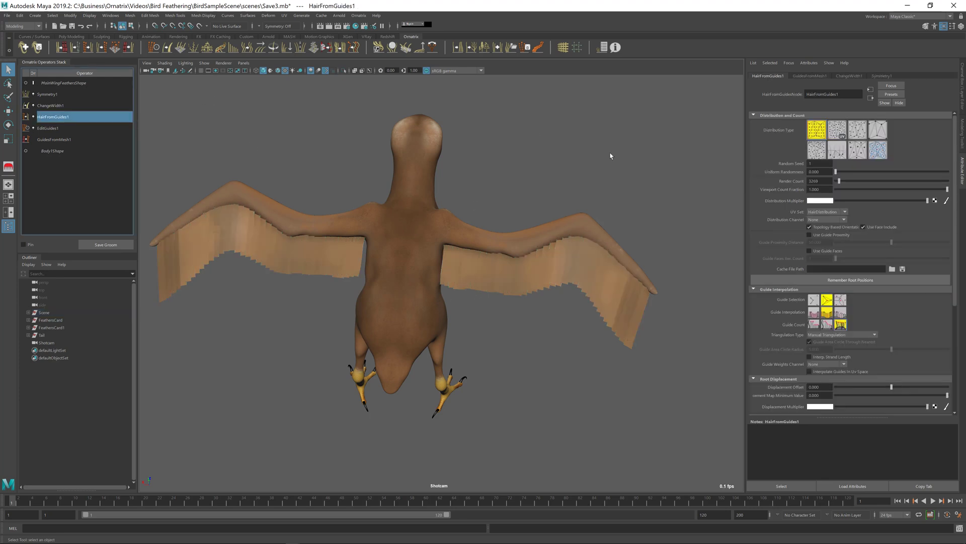
double_click(812, 181)
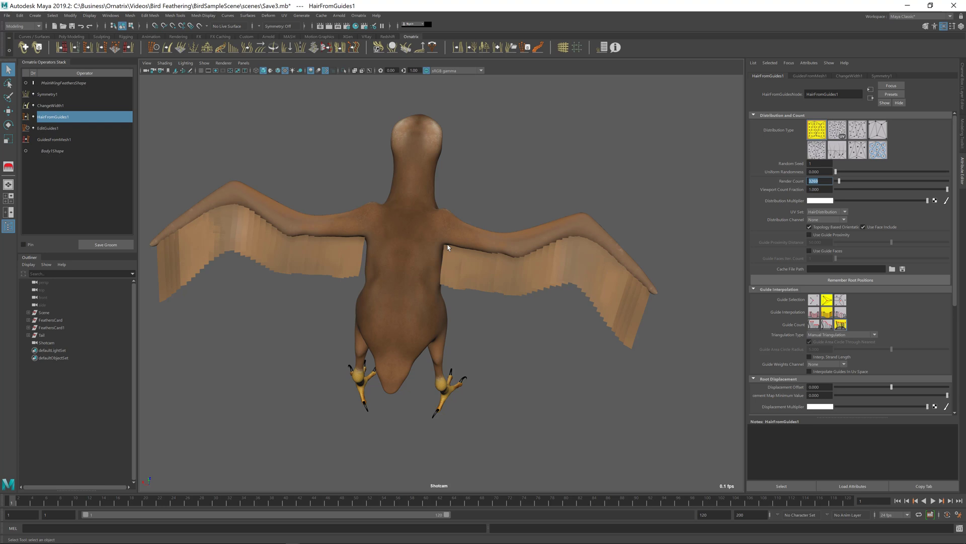
click(838, 181)
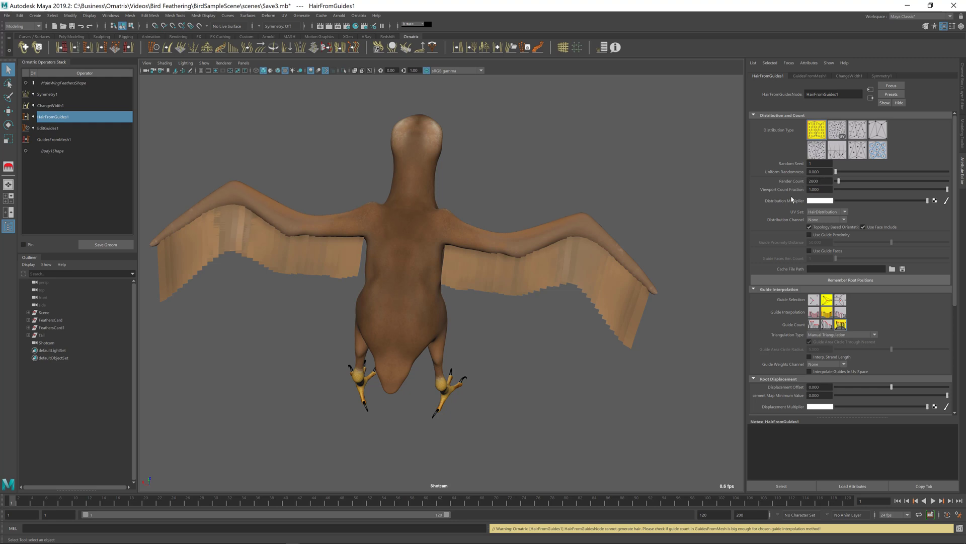
scroll(555, 264, up, 5)
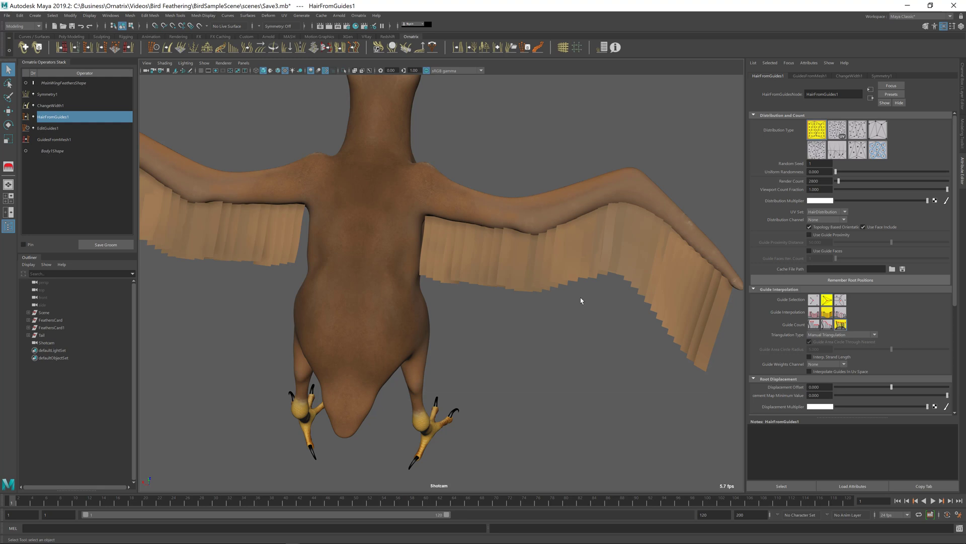
alt+drag(582, 298, 569, 290)
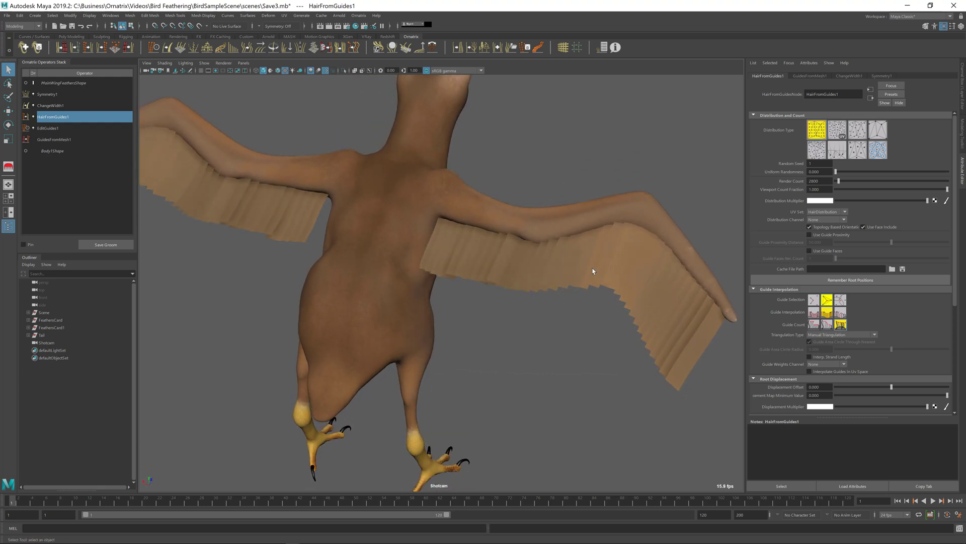
Examine the thin UV shell of the body mesh that carries the wing feathers in the UV Editor, and close the editor windows.
click(448, 256)
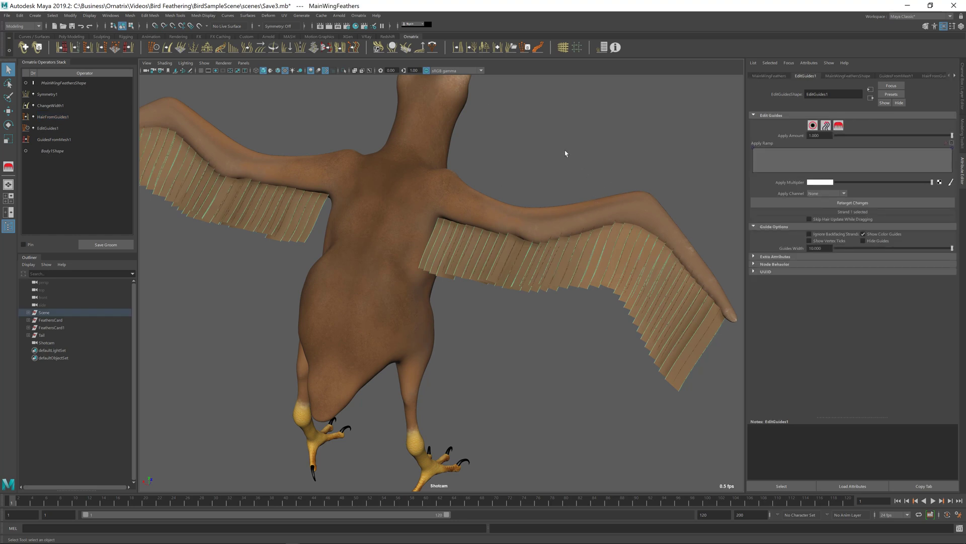
click(284, 16)
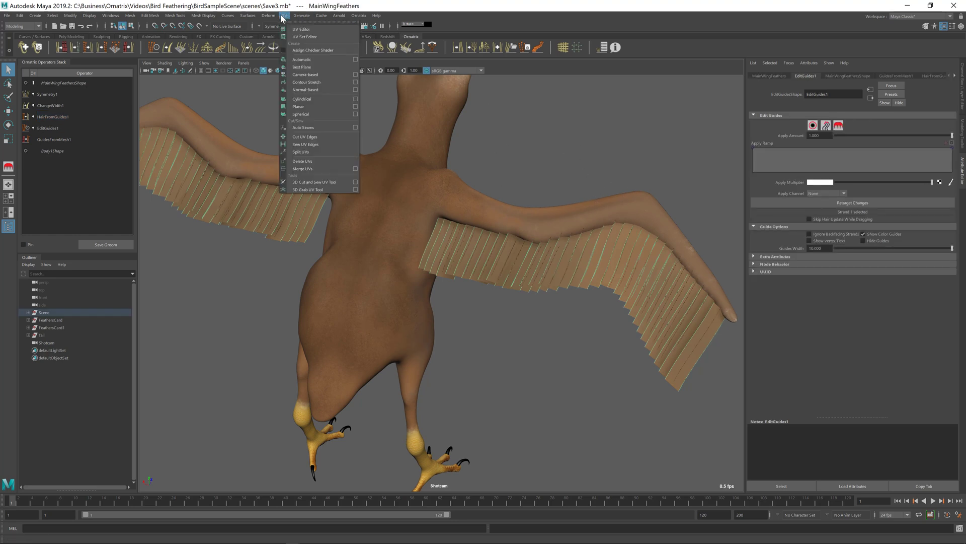
click(297, 29)
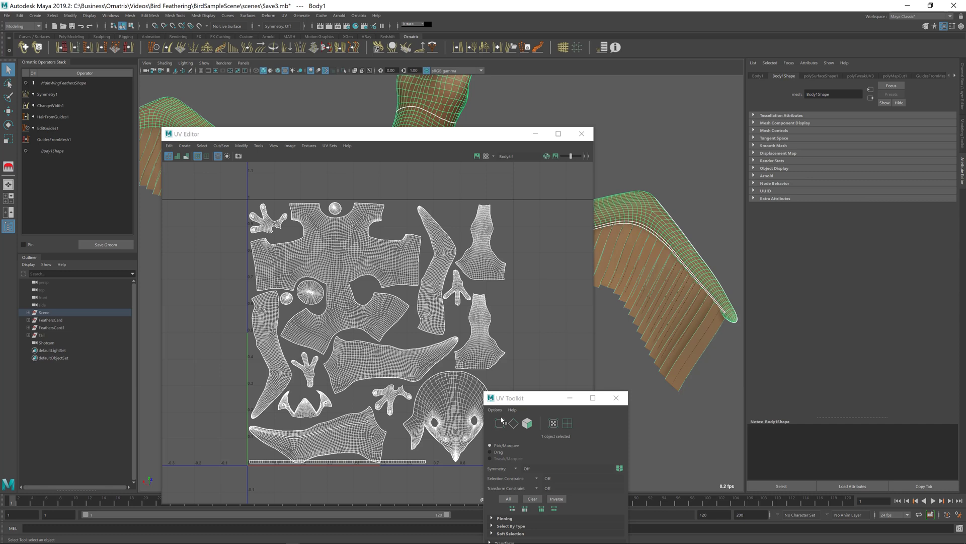
click(568, 424)
click(407, 461)
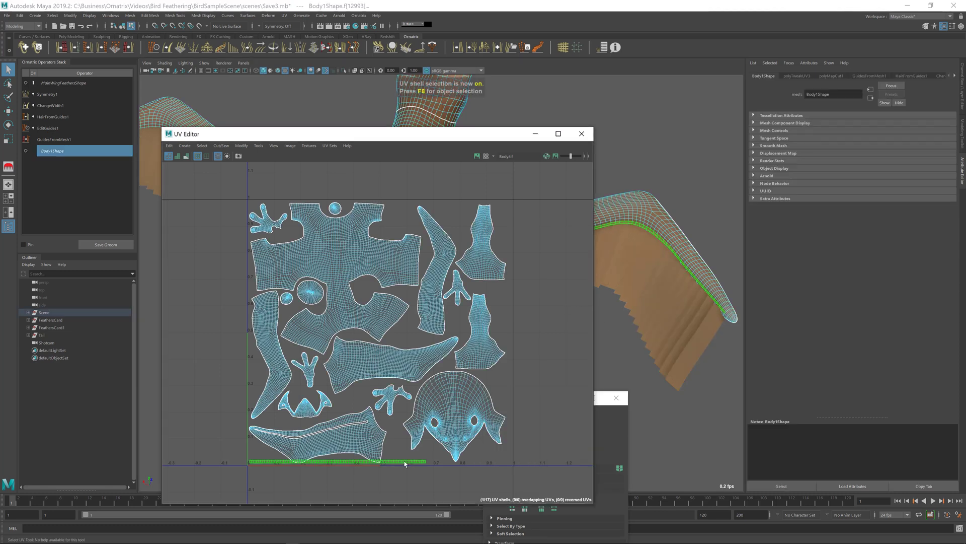
key(r)
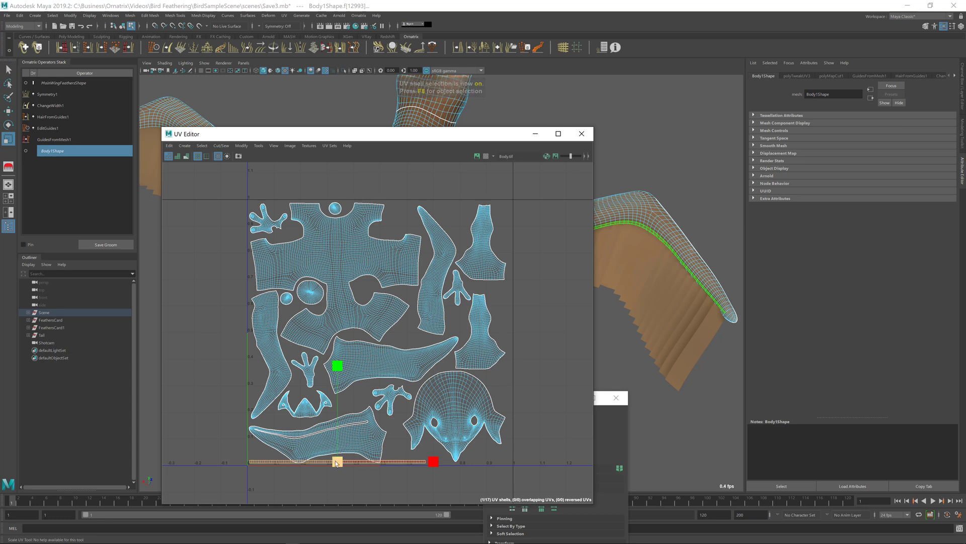
mouse_move(337, 461)
mouse_down()
mouse_move(378, 453)
mouse_move(337, 465)
mouse_up()
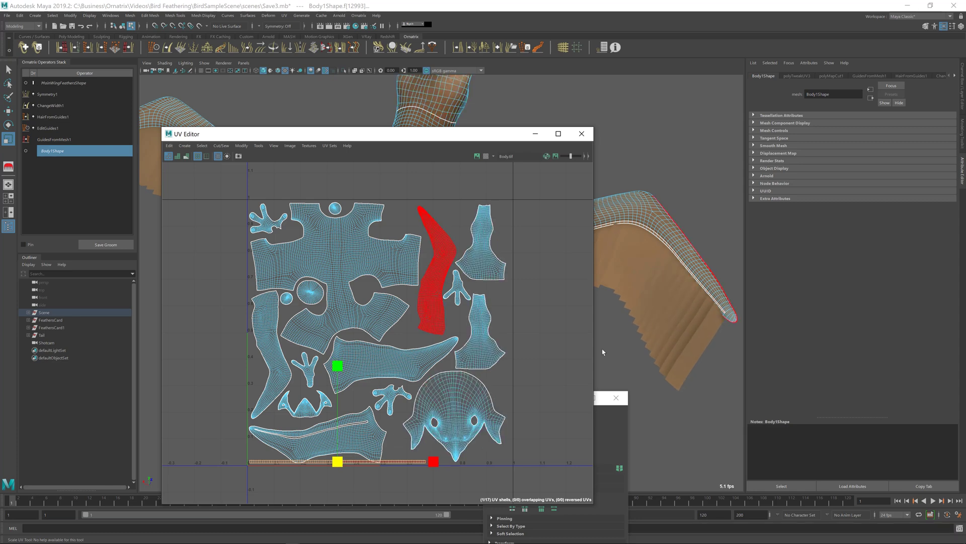
drag(496, 134, 413, 346)
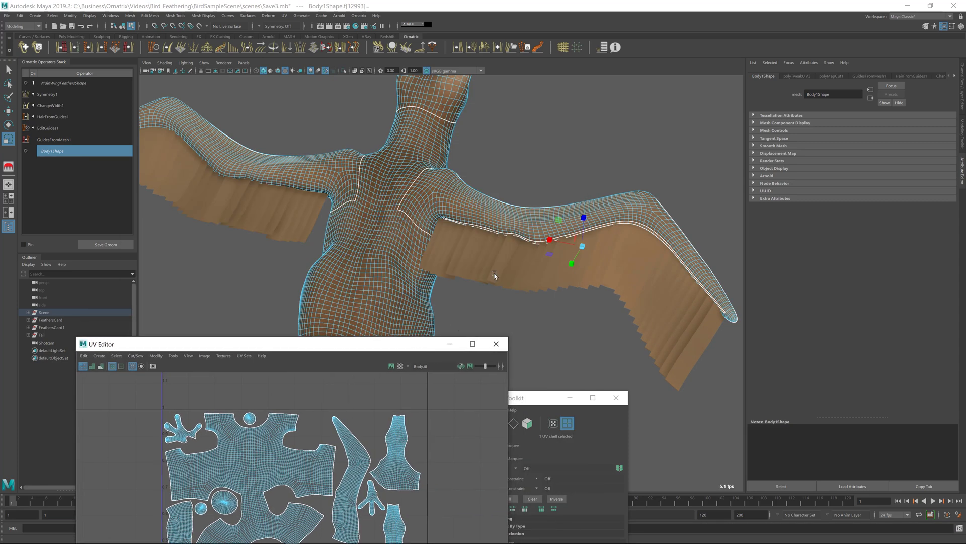
click(498, 346)
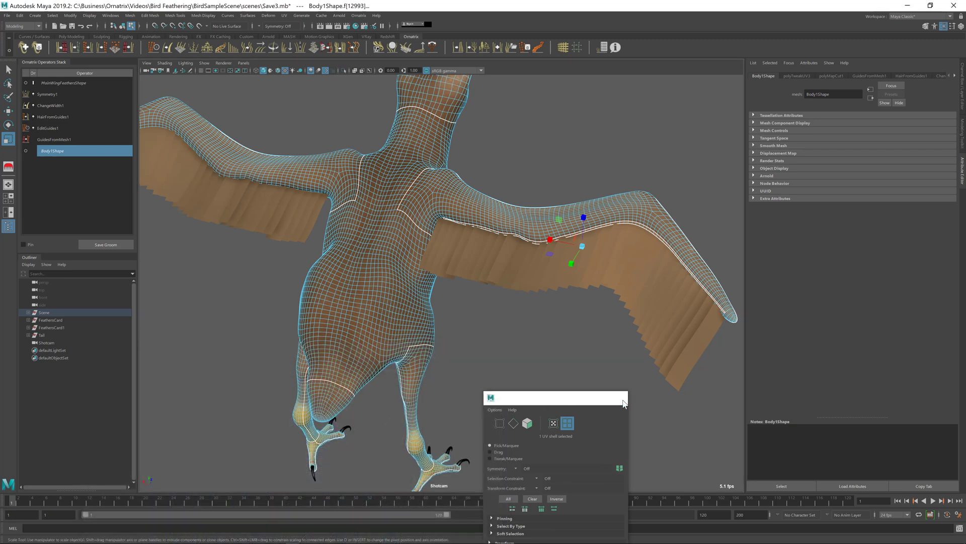
click(616, 398)
alt+drag(550, 255, 465, 262)
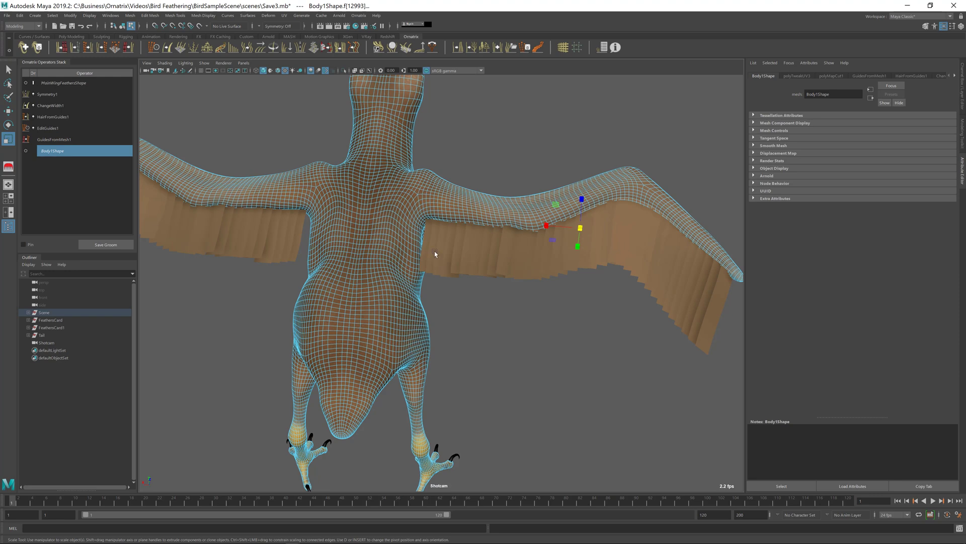
Import the FeatherTutorialScene.mb file into the current scene.
click(8, 16)
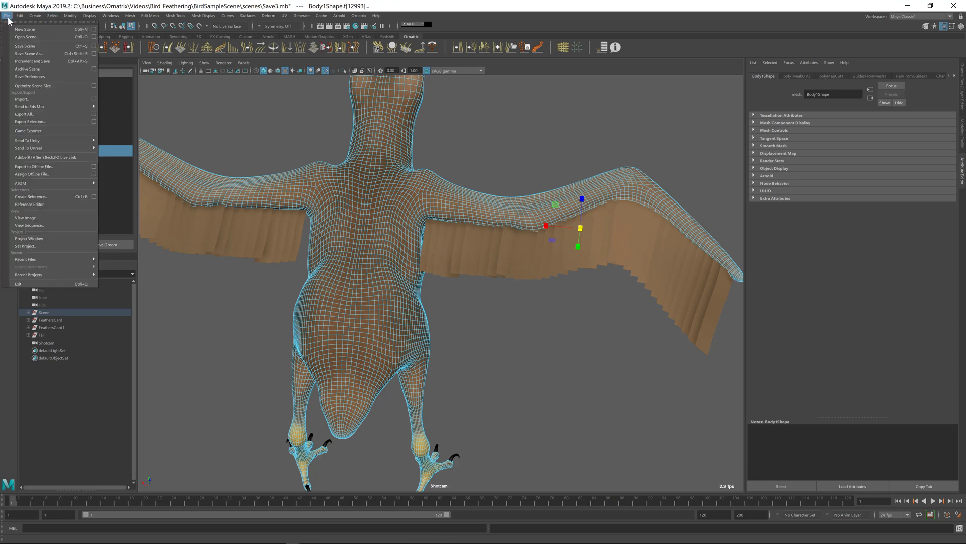
click(21, 99)
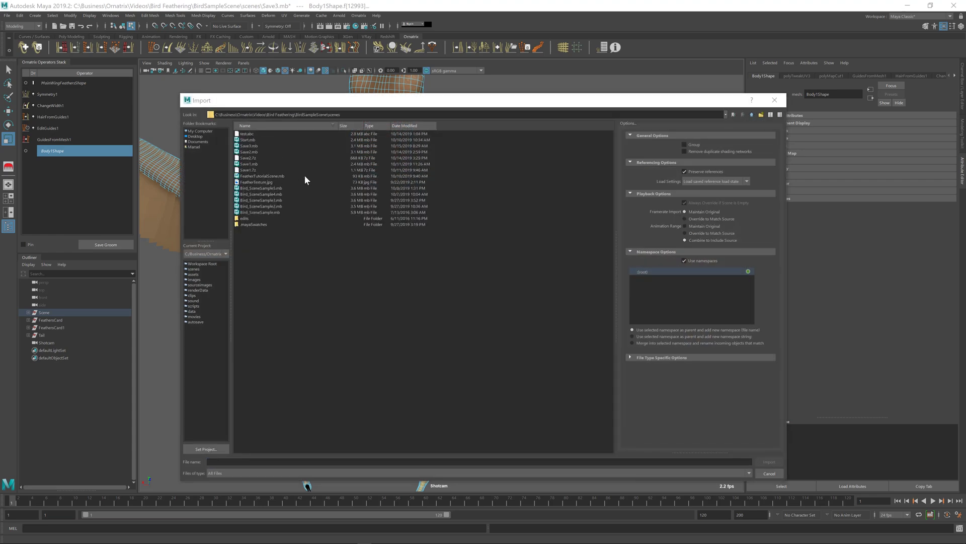
click(271, 176)
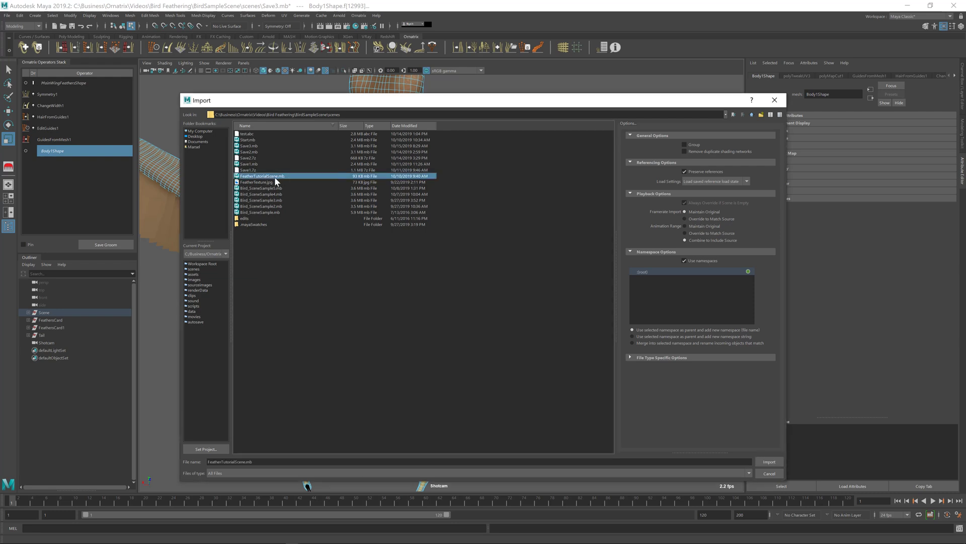
double_click(274, 176)
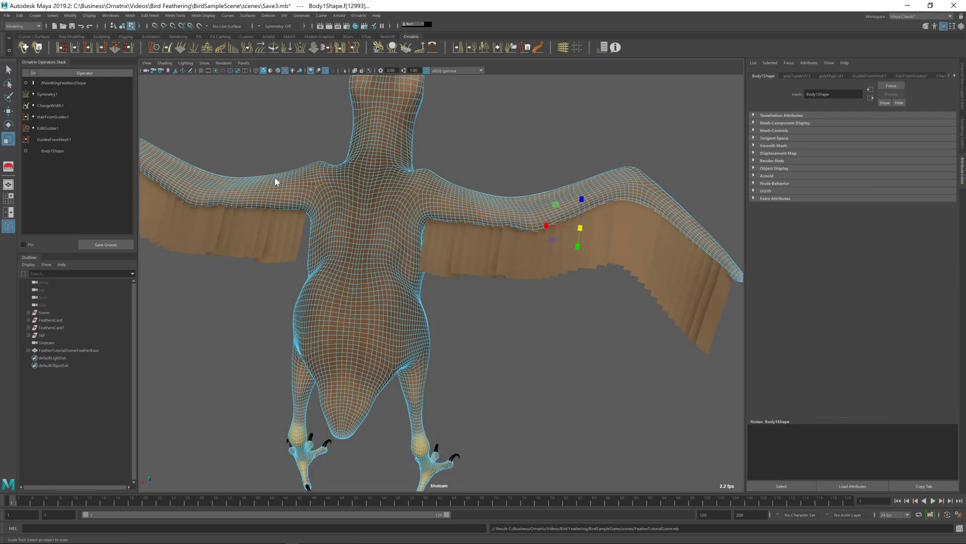
Move the imported feather from between the bird's legs to the empty space beside the body, below the wing.
alt+drag(530, 384, 362, 406)
click(546, 429)
key(w)
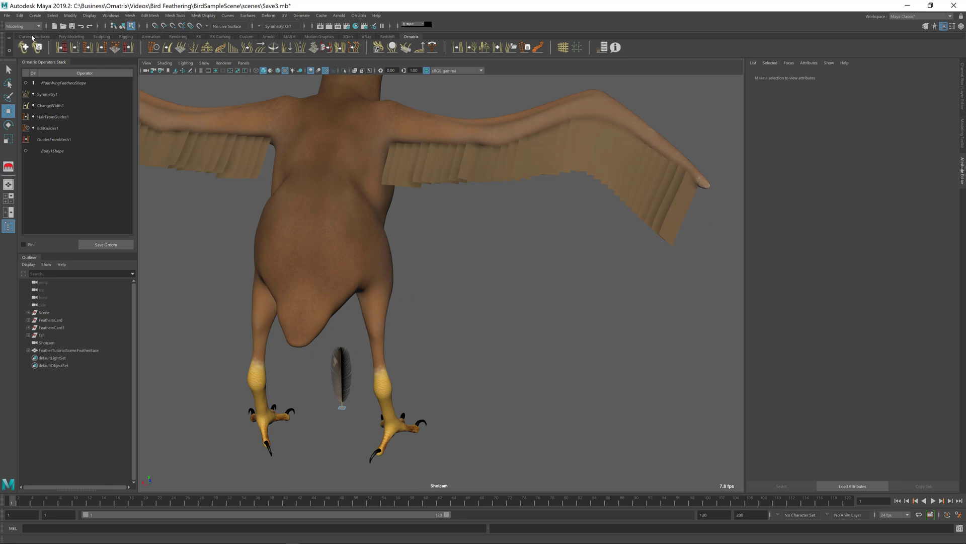
click(341, 406)
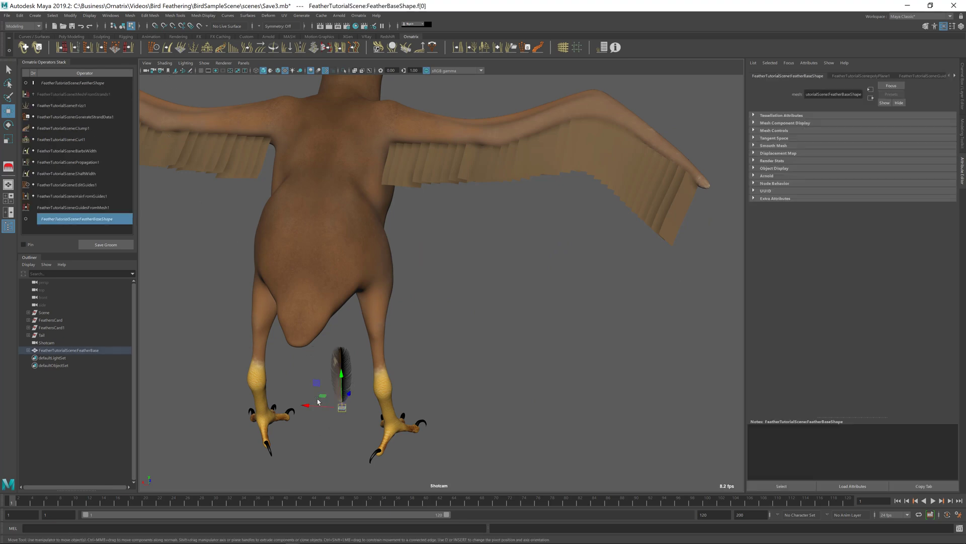
drag(317, 401, 631, 463)
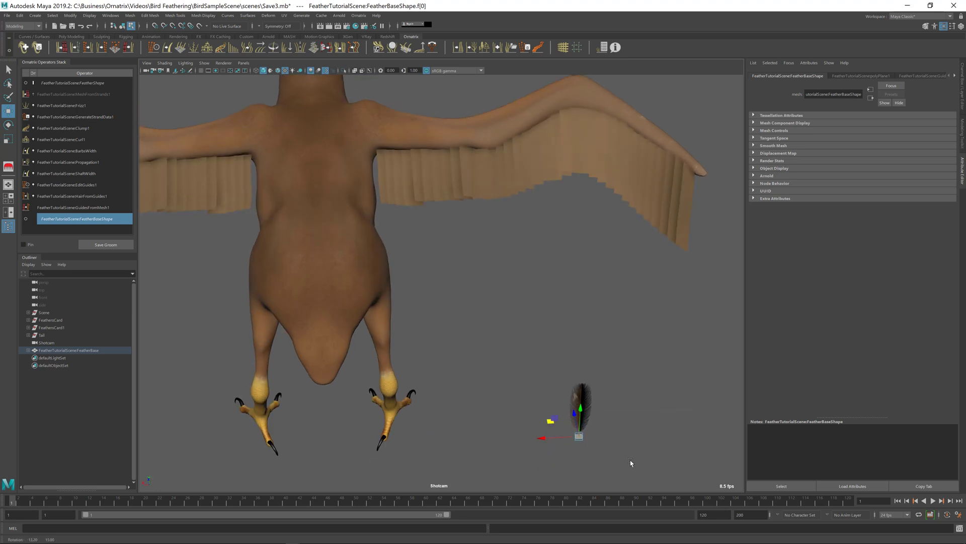
Add a Scatter operator to the main wing feathers with the imported feather as its reference strands.
click(526, 171)
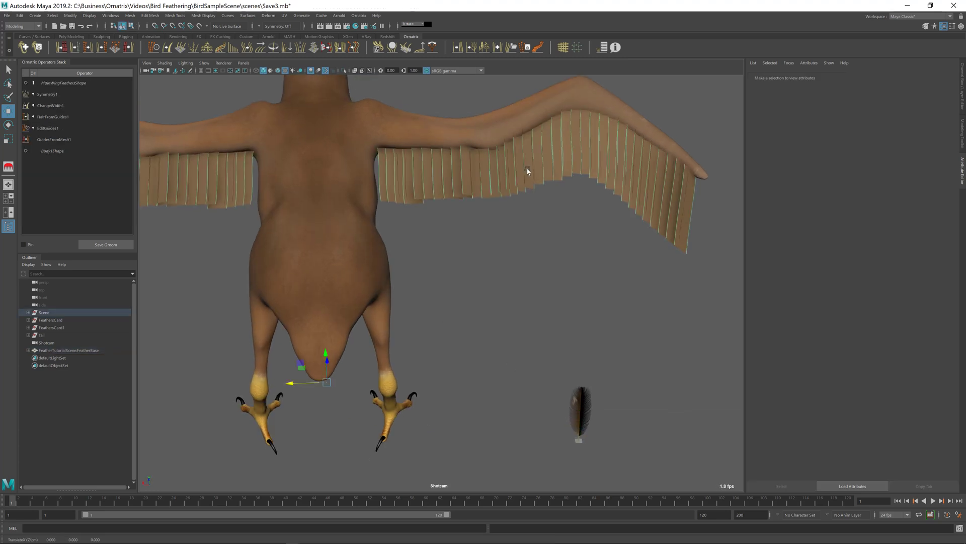
click(57, 84)
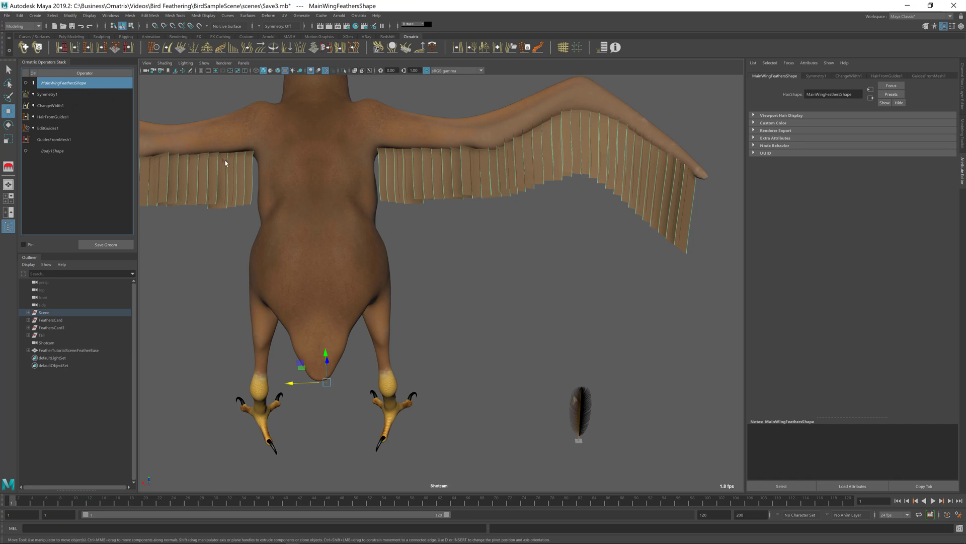
click(485, 47)
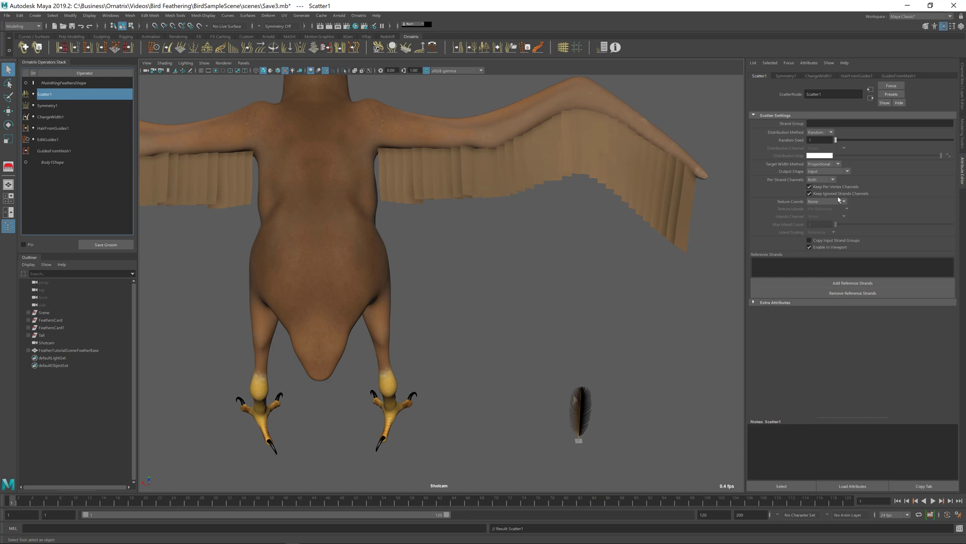
click(846, 287)
click(586, 406)
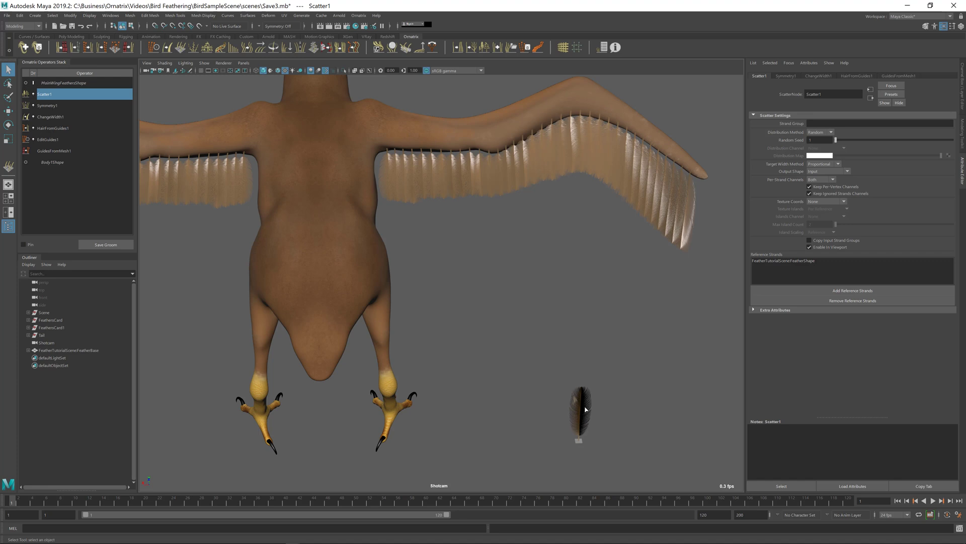
Examine the scattered feathers along the wing, close up at the wing tip and from several angles.
alt+drag(633, 192, 596, 191)
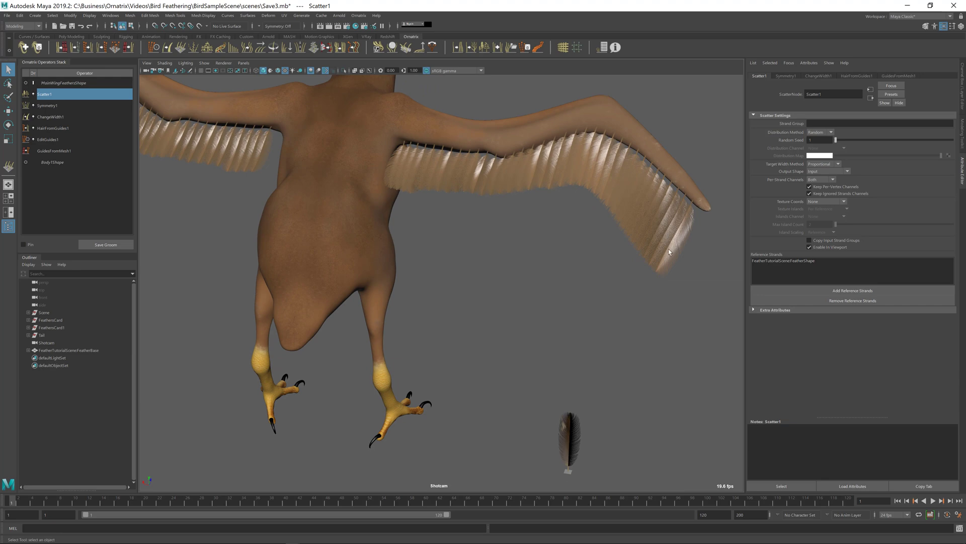
alt+drag(669, 249, 654, 257)
alt+right_drag(654, 257, 630, 304)
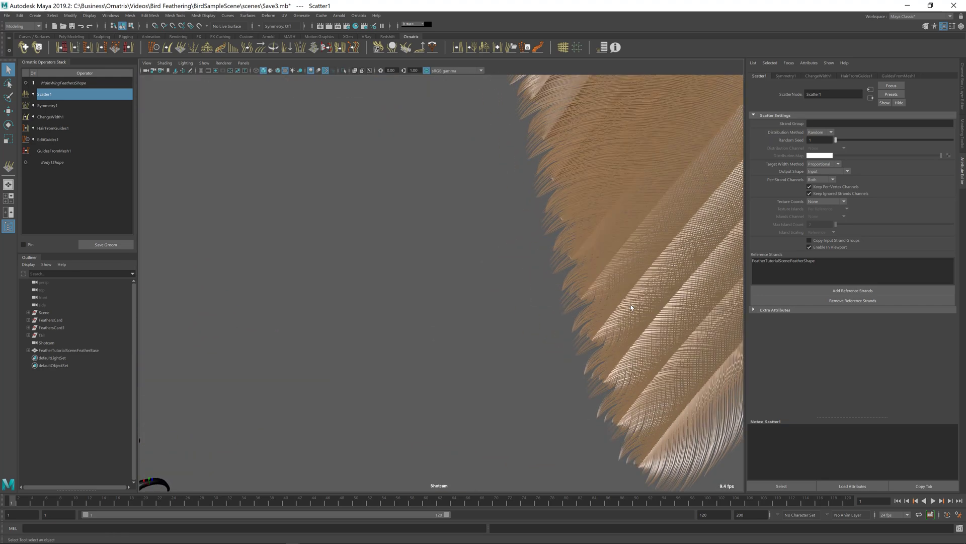
scroll(630, 304, down, 5)
alt+drag(630, 304, 488, 228)
alt+middle_drag(391, 216, 456, 235)
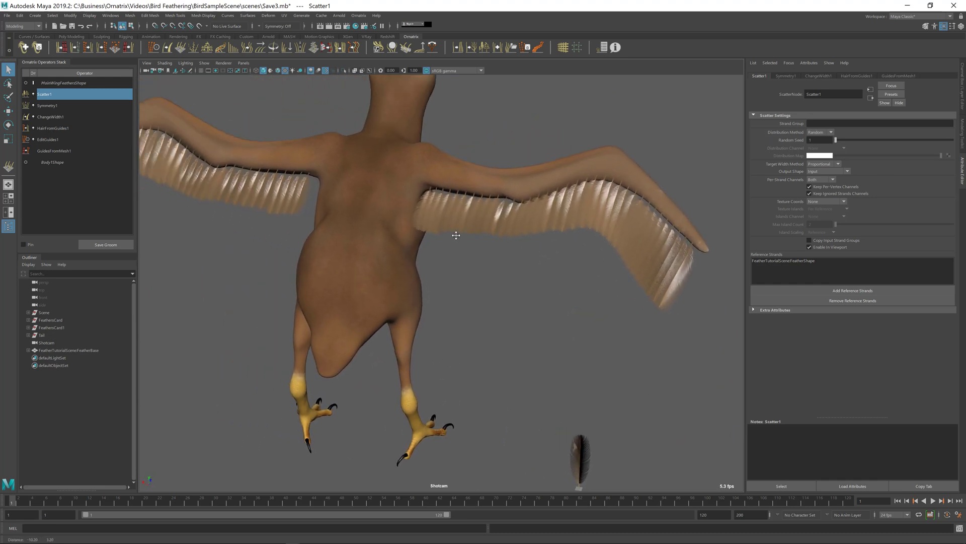
alt+drag(510, 240, 519, 244)
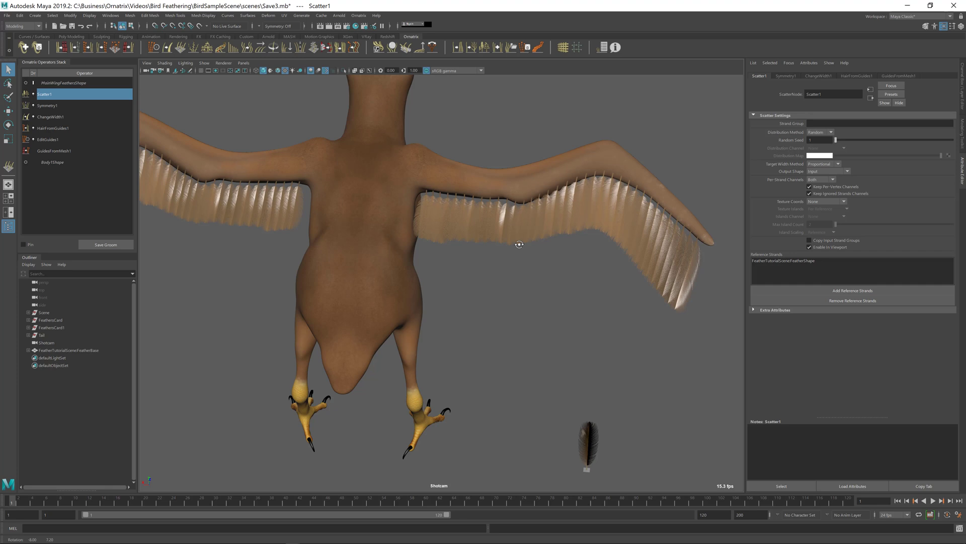
Adjust the main wing feathers' ChangeWidth width slightly and set the Scatter operator's Target Width Method to Input Width.
click(50, 117)
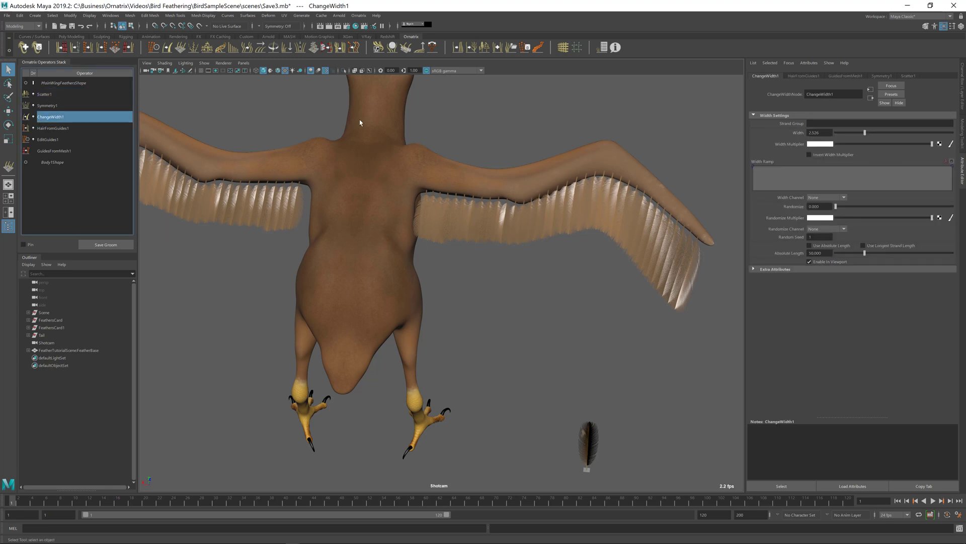
drag(863, 134, 860, 135)
click(46, 94)
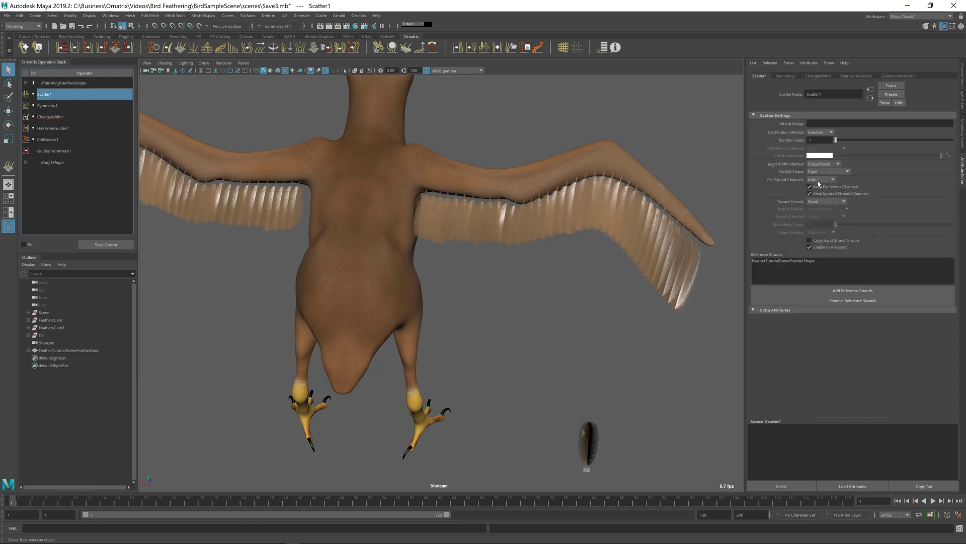
click(825, 165)
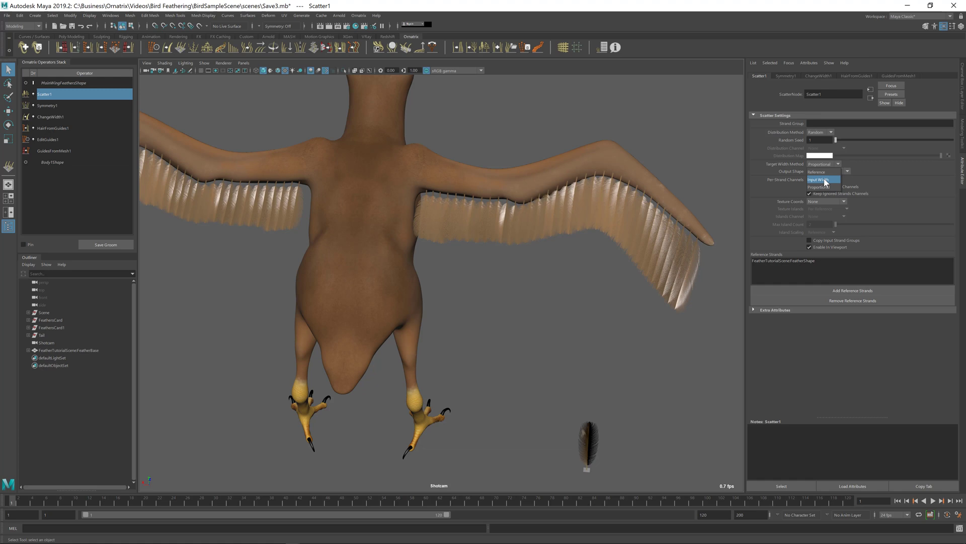
click(824, 179)
click(824, 180)
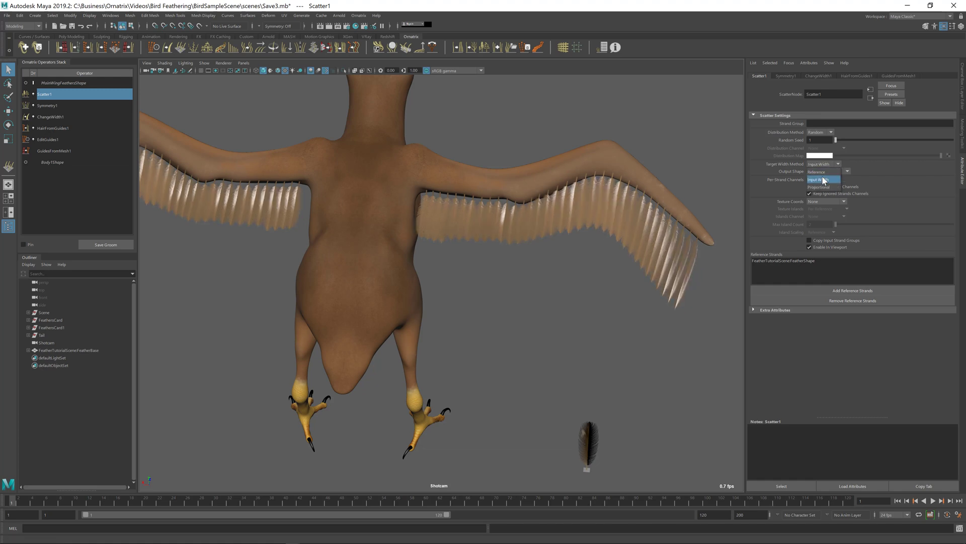
click(826, 183)
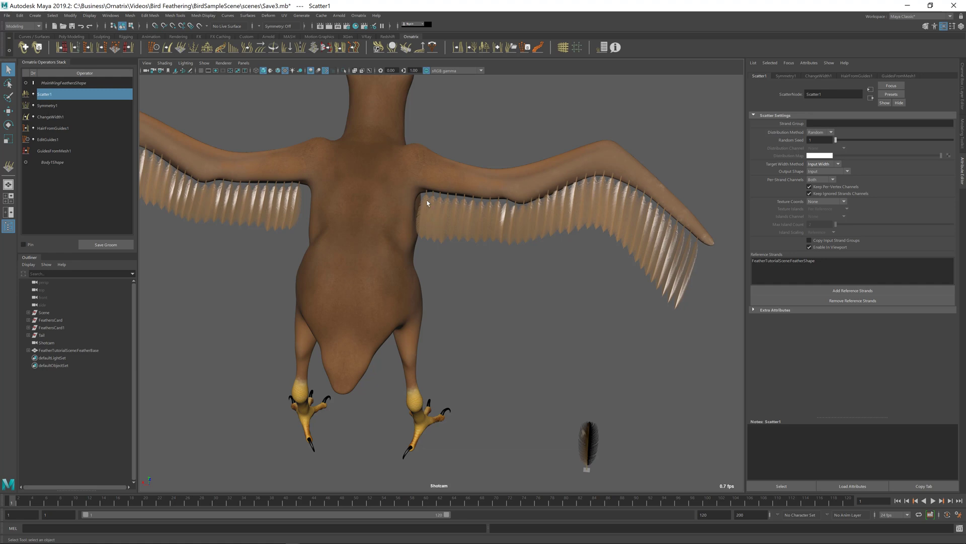
Reduce the width in the main wing feathers' ChangeWidth operator to about 1.68.
click(71, 116)
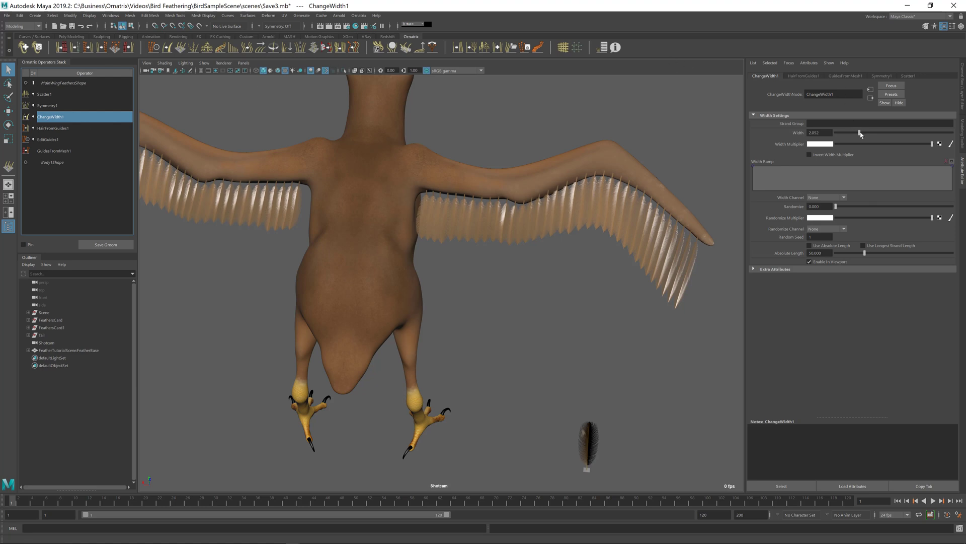
mouse_move(859, 133)
mouse_down()
mouse_move(875, 137)
mouse_move(838, 136)
mouse_move(870, 136)
mouse_move(855, 136)
mouse_up()
Switch to the browser's hawk wing reference photo, place it clear of the model's wing, and compare the feather layout.
key(alt+Tab)
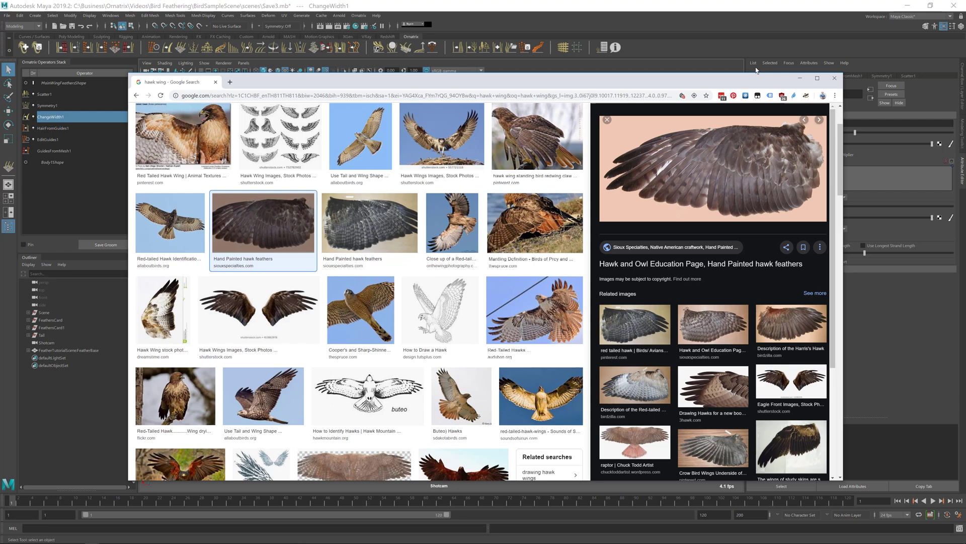
drag(744, 86, 485, 331)
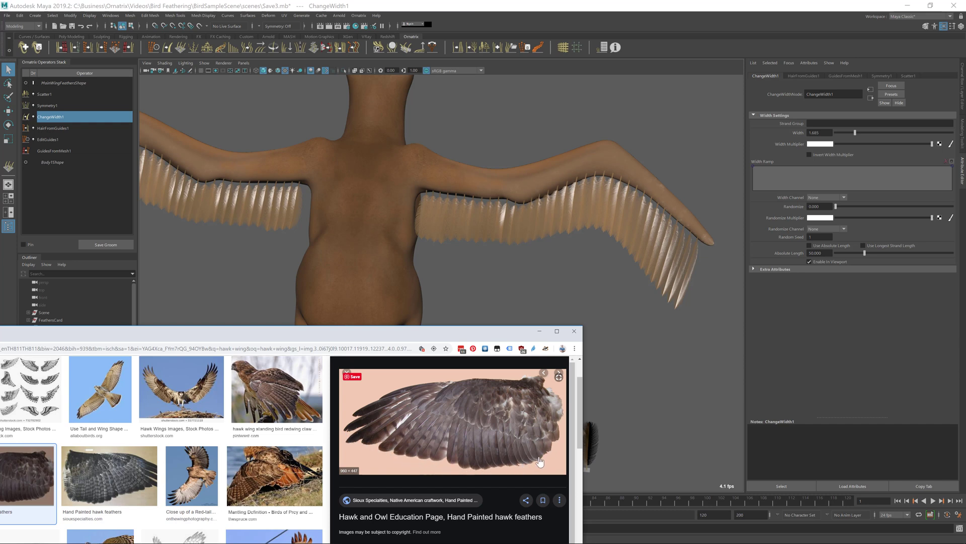
click(647, 238)
Open EditGuides1 for control point editing and pull the wing-tip guide's end outward, so the outermost feathers continue the wing's line.
click(55, 139)
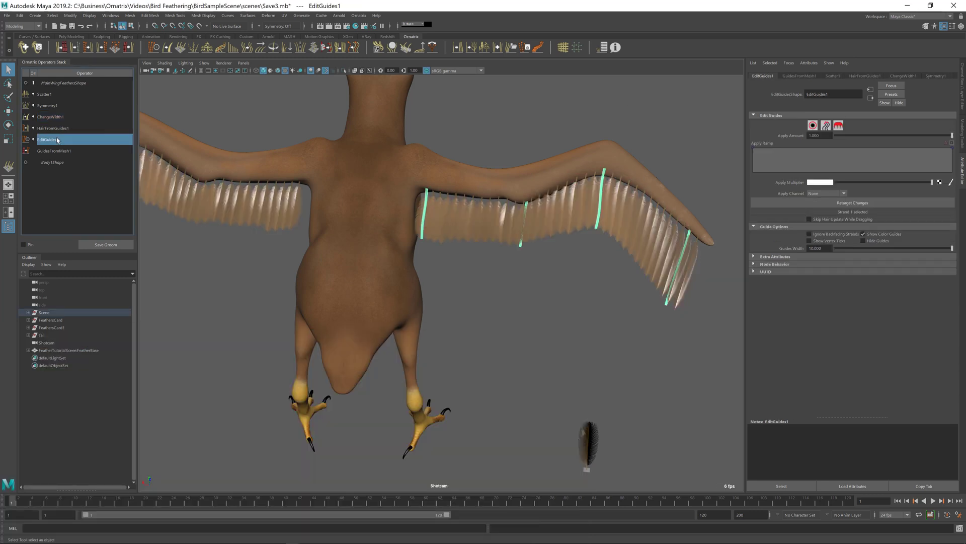
alt+middle_drag(619, 270, 526, 287)
alt+drag(497, 295, 498, 295)
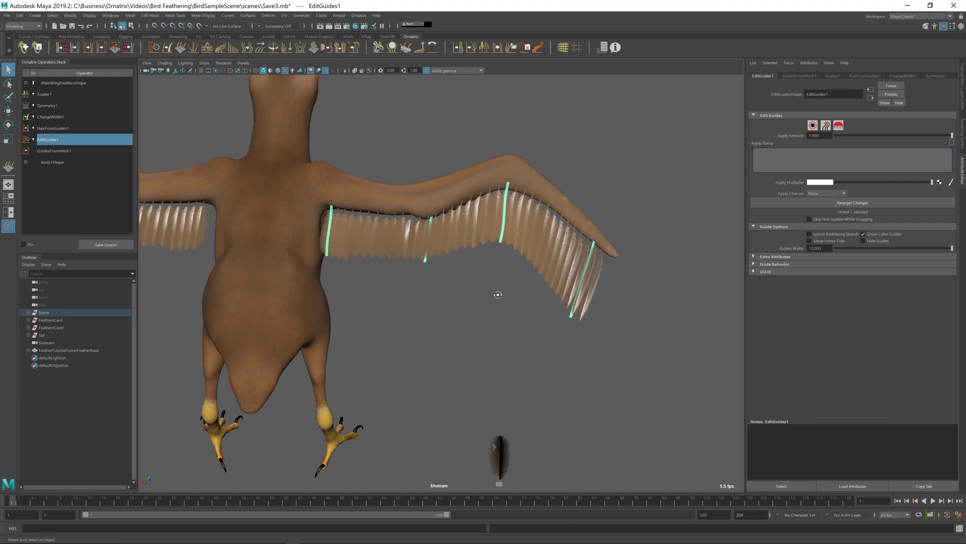
click(826, 125)
click(549, 302)
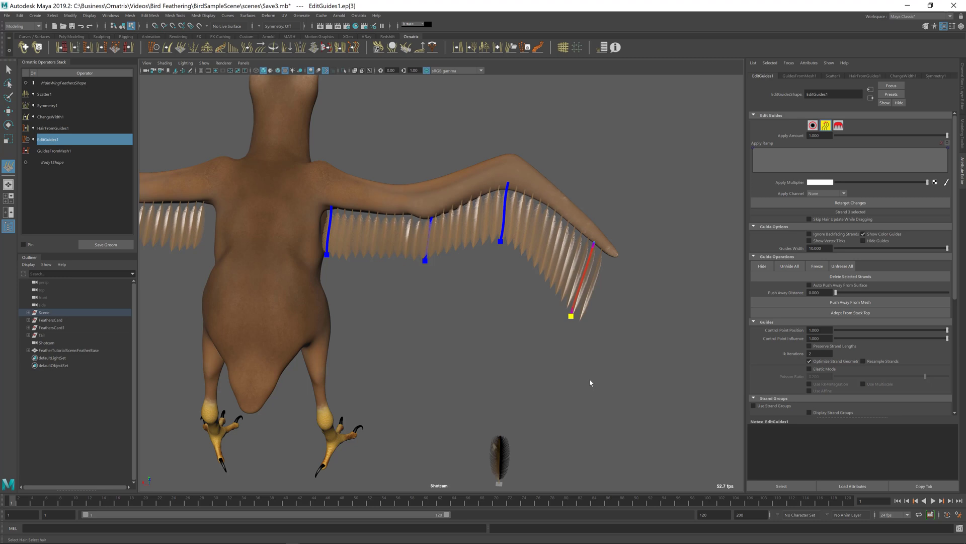
key(w)
mouse_move(610, 316)
alt+mouse_down()
mouse_move(611, 328)
mouse_move(572, 331)
mouse_move(597, 331)
mouse_move(610, 312)
alt+mouse_up()
drag(679, 295, 708, 285)
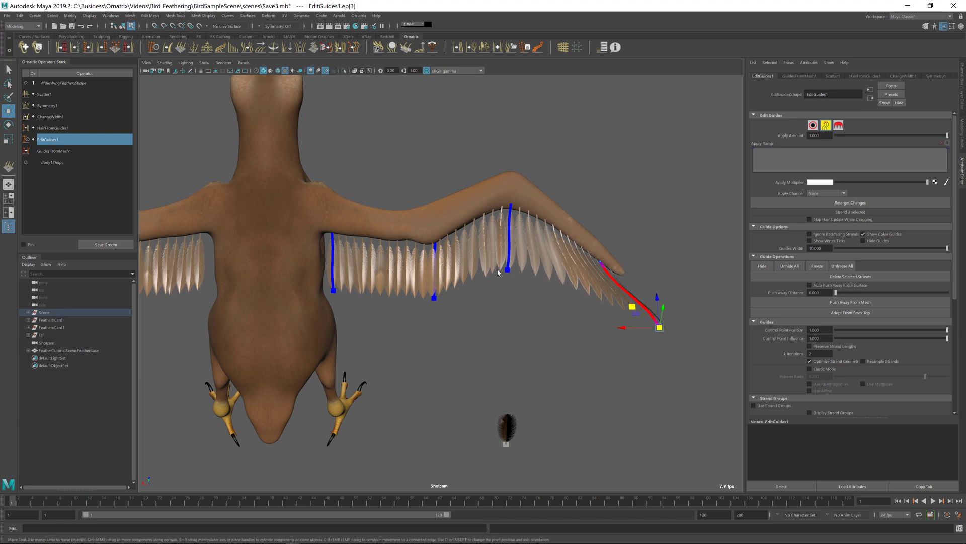
Lengthen the guide at the wing's bend by pulling its end control point well away from the wing.
click(508, 246)
drag(483, 250, 482, 295)
drag(482, 378, 480, 379)
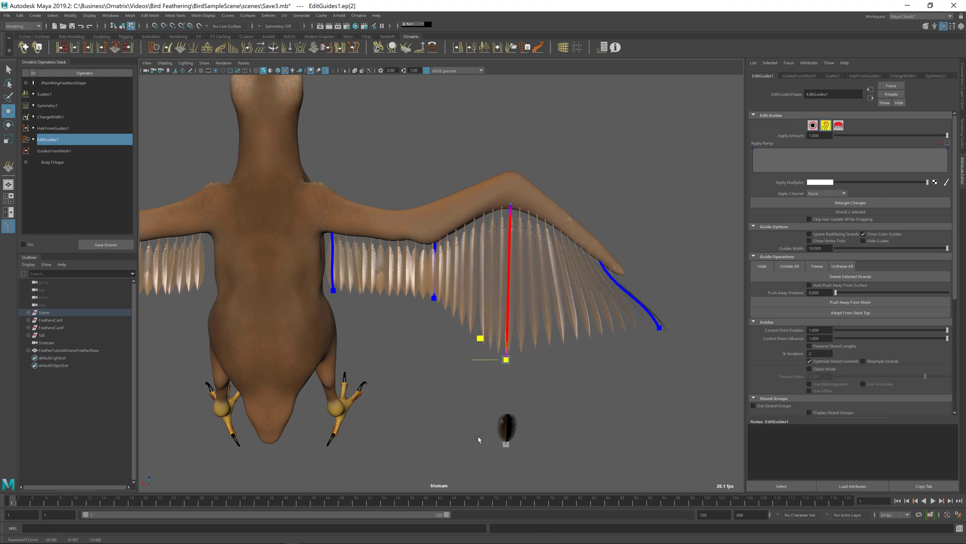
Lengthen the mid-wing guide with a slight lean toward the body, and extend the guide nearest the body a little.
click(420, 295)
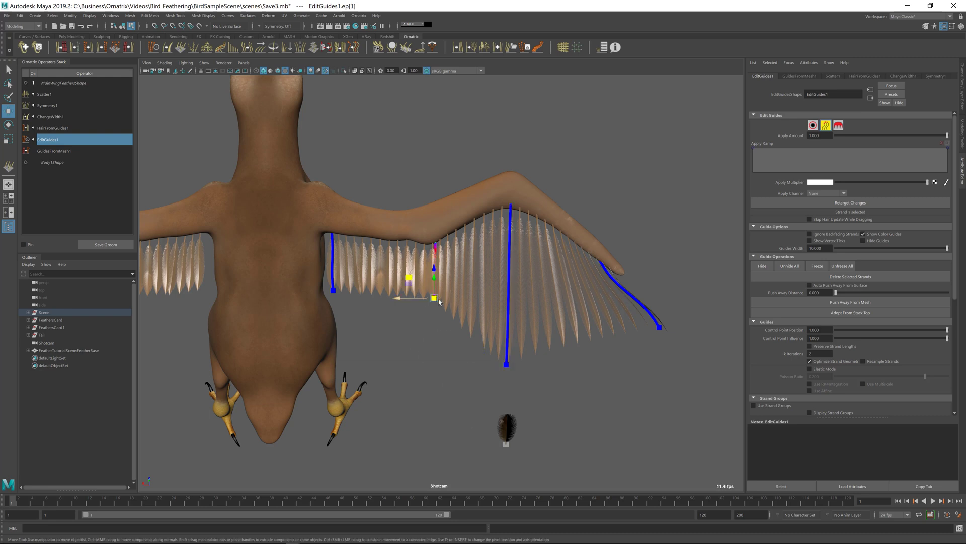
drag(408, 277, 398, 323)
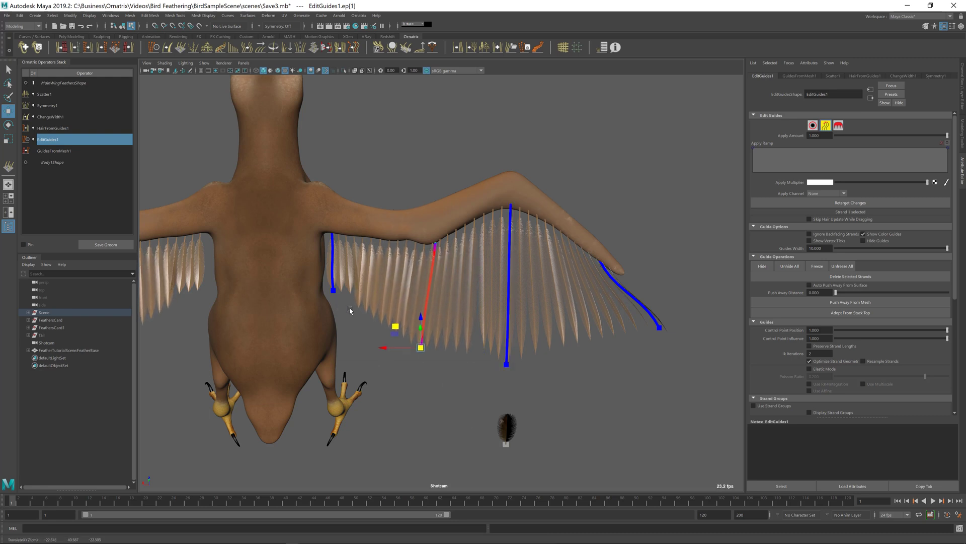
click(333, 282)
click(429, 302)
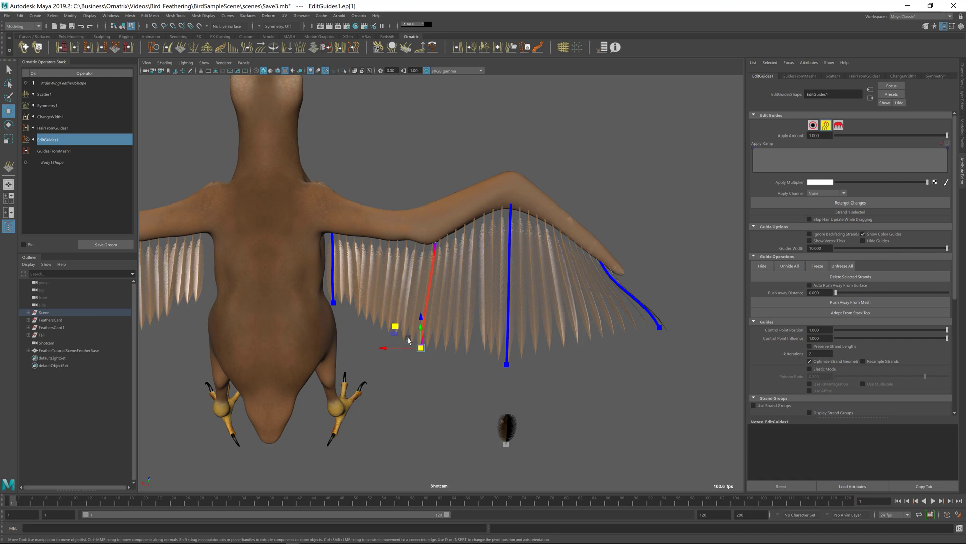
Shorten the guide at the wing's bend slightly, checking its length against the hawk wing photo in the browser.
click(509, 322)
key(alt+Tab)
drag(492, 331, 494, 378)
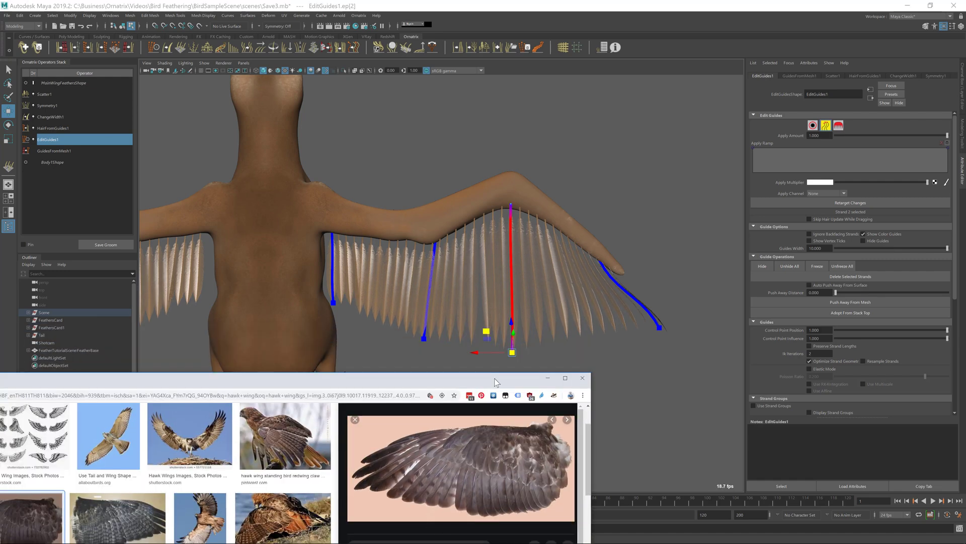
key(alt+Tab)
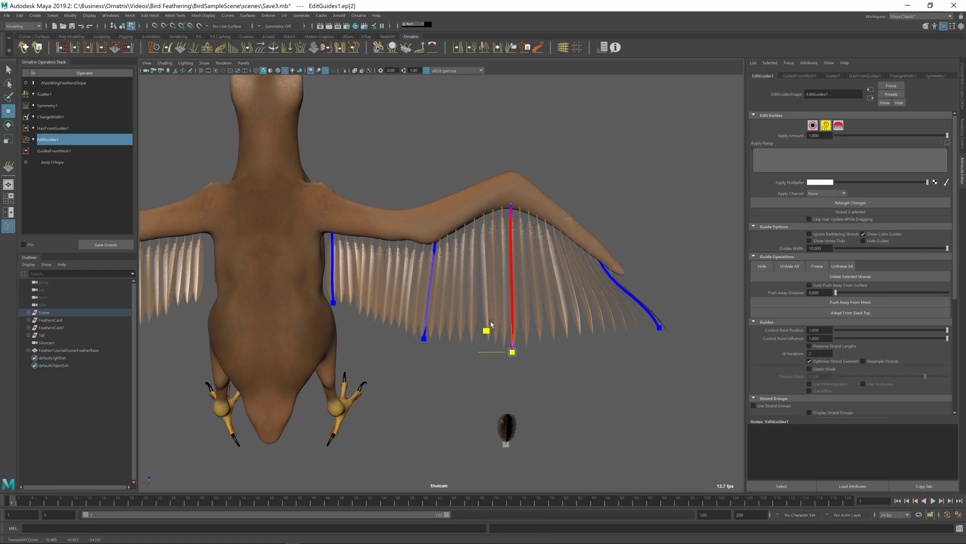
drag(486, 331, 485, 323)
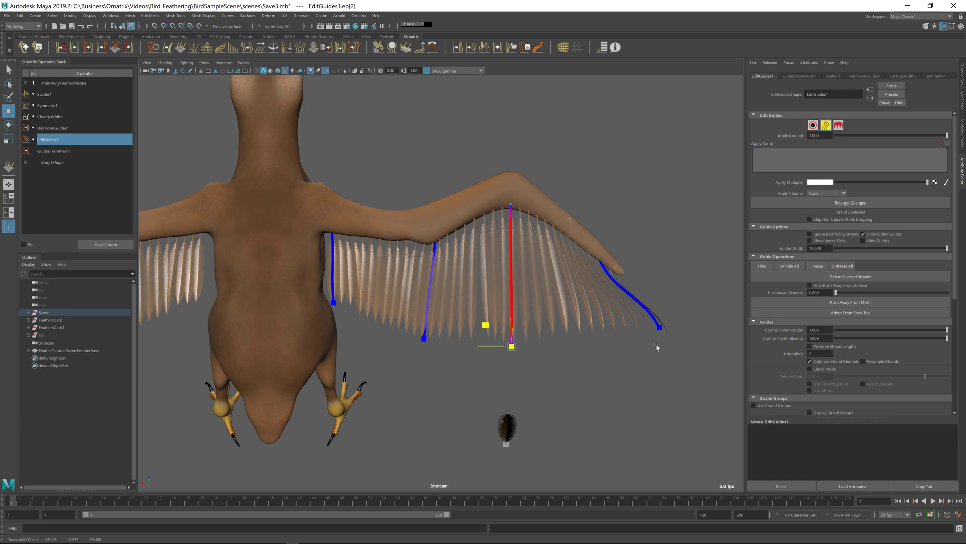
Reshape the imported feather's BarbsWidth width ramp by moving its falloff point to about 0.94, 0.94 near the barb ends.
click(497, 453)
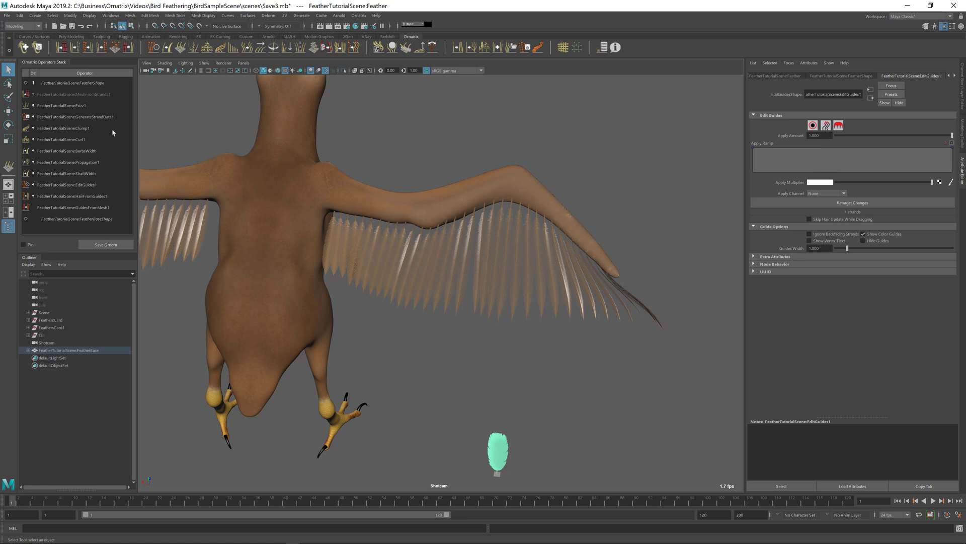
click(75, 151)
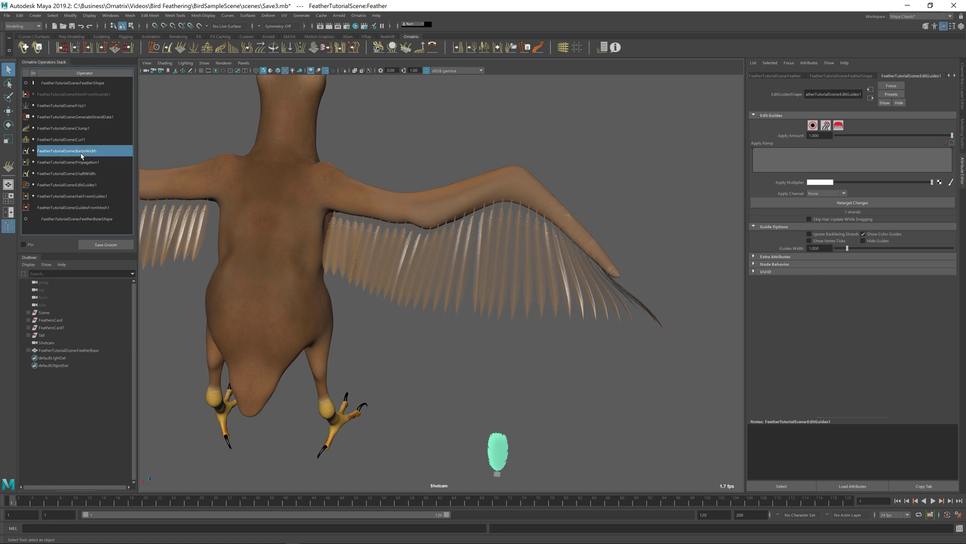
click(861, 176)
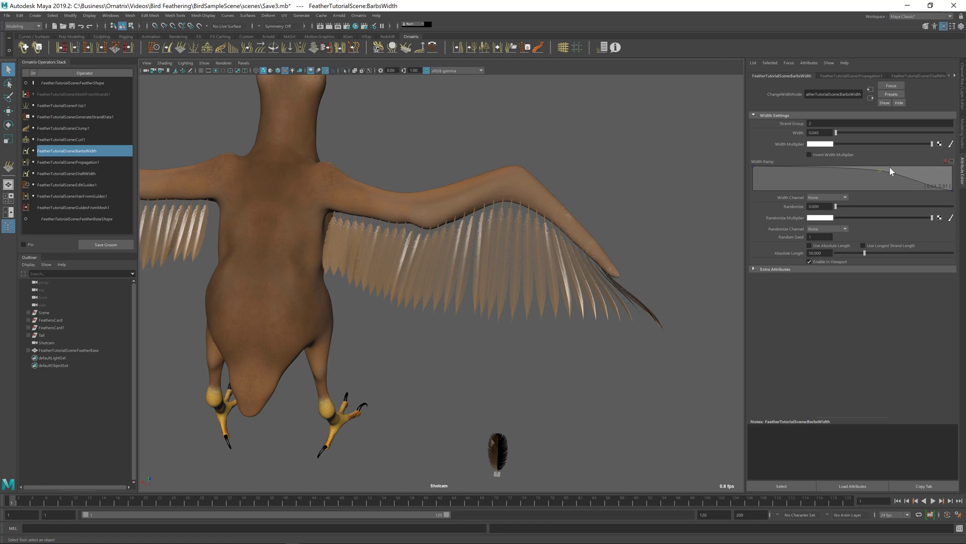
drag(878, 174, 939, 167)
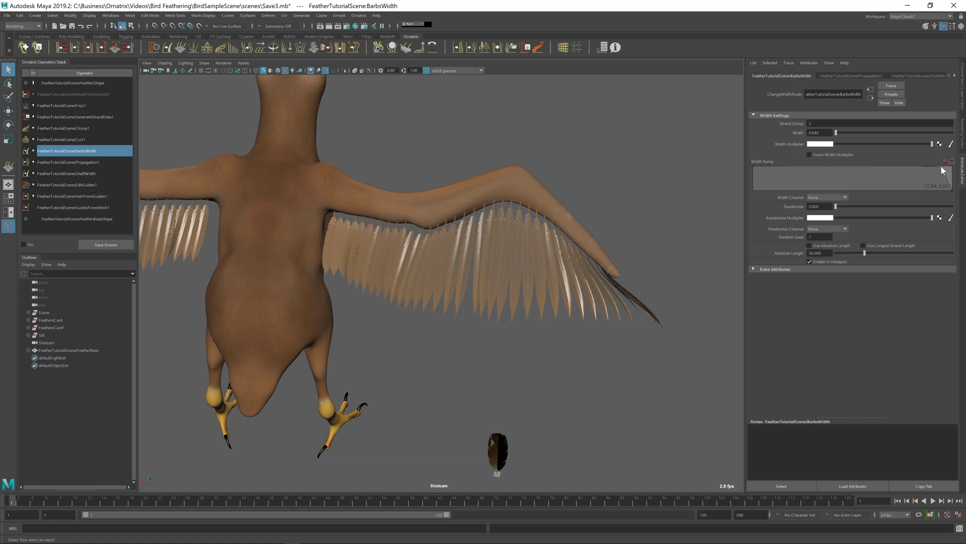
Set the main wing feathers' ChangeWidth width to about 2.53 and check the wing's coverage from behind.
click(441, 252)
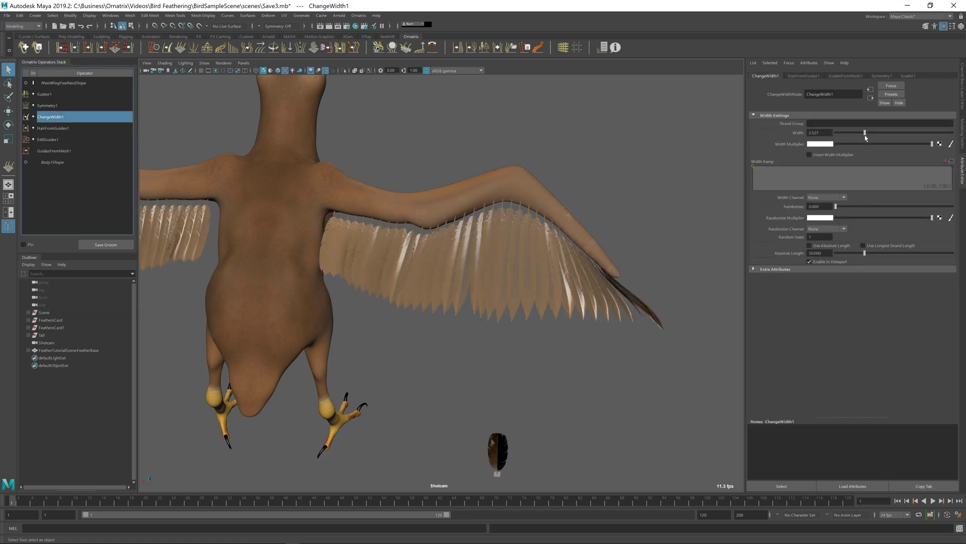
drag(866, 137, 865, 136)
alt+drag(573, 251, 564, 260)
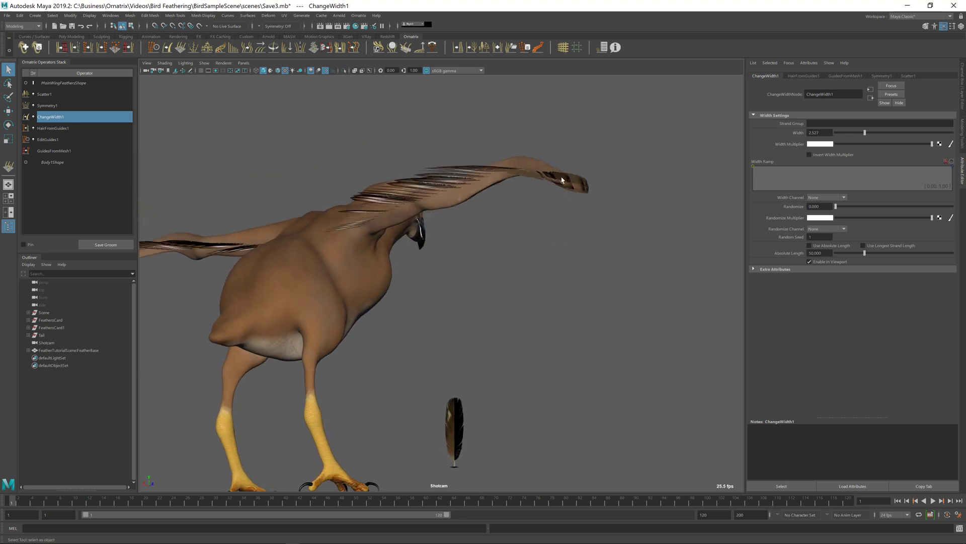
alt+drag(562, 180, 594, 217)
Reopen EditGuides1 in root mode and use Rotate Strands to turn the wing-tip guide so its feathers lie flat.
click(552, 212)
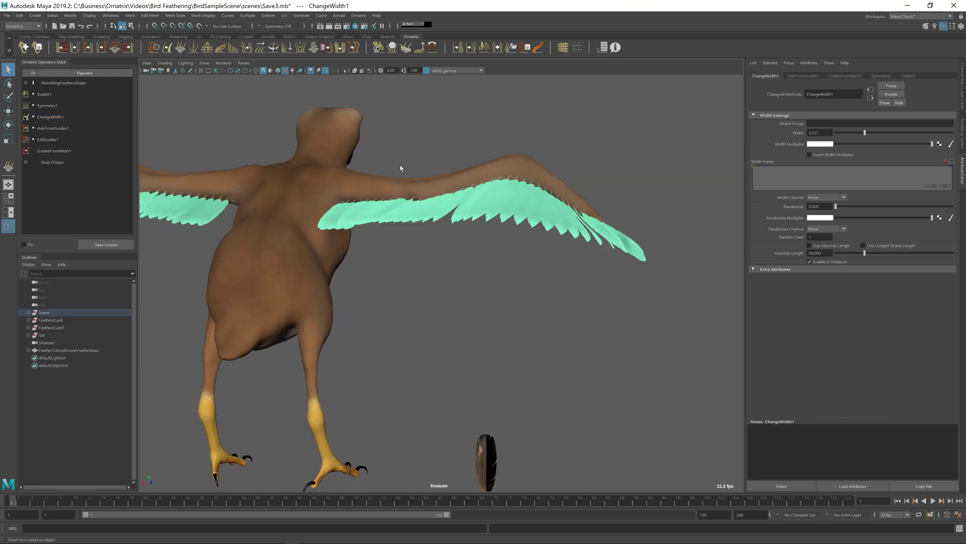
click(47, 140)
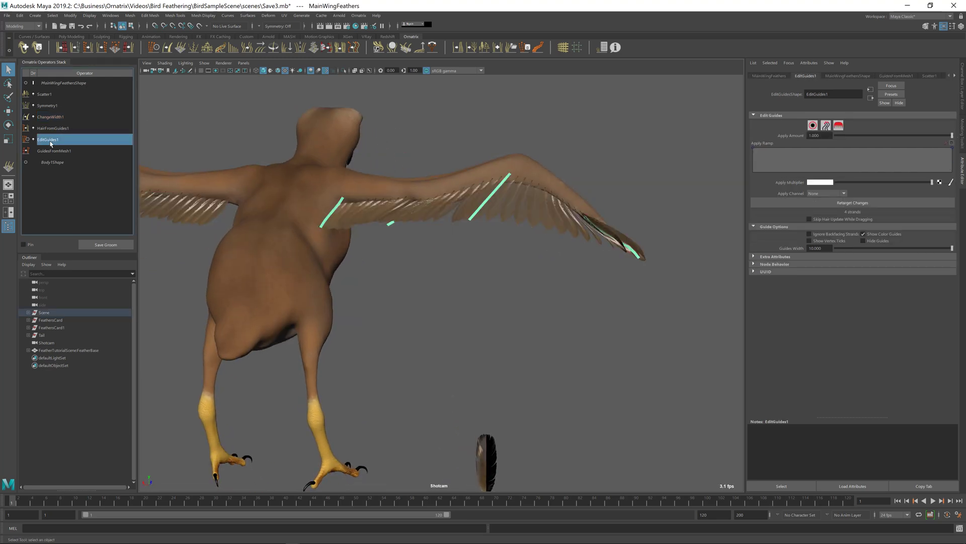
click(815, 130)
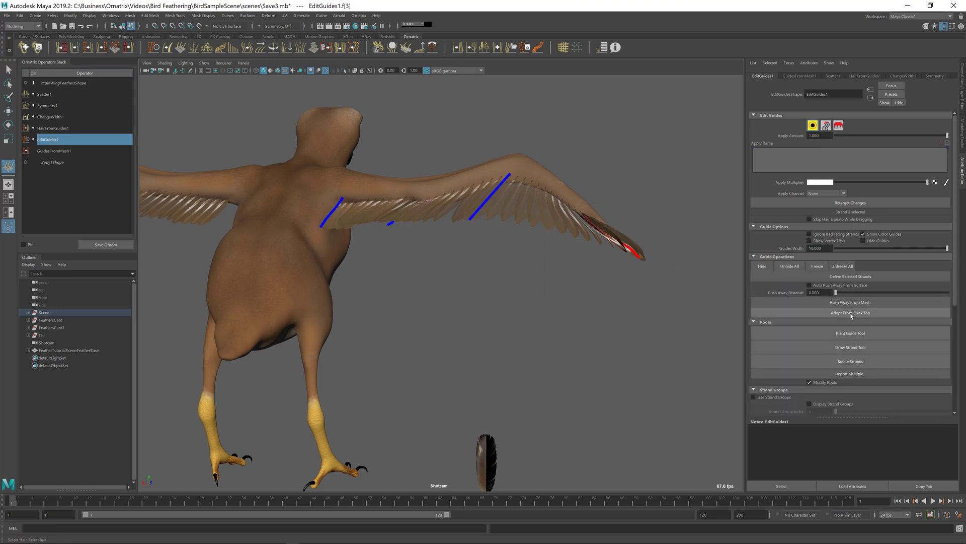
scroll(852, 316, down, 1)
click(851, 346)
mouse_move(626, 277)
alt+mouse_down()
mouse_move(582, 210)
mouse_move(577, 222)
alt+mouse_up()
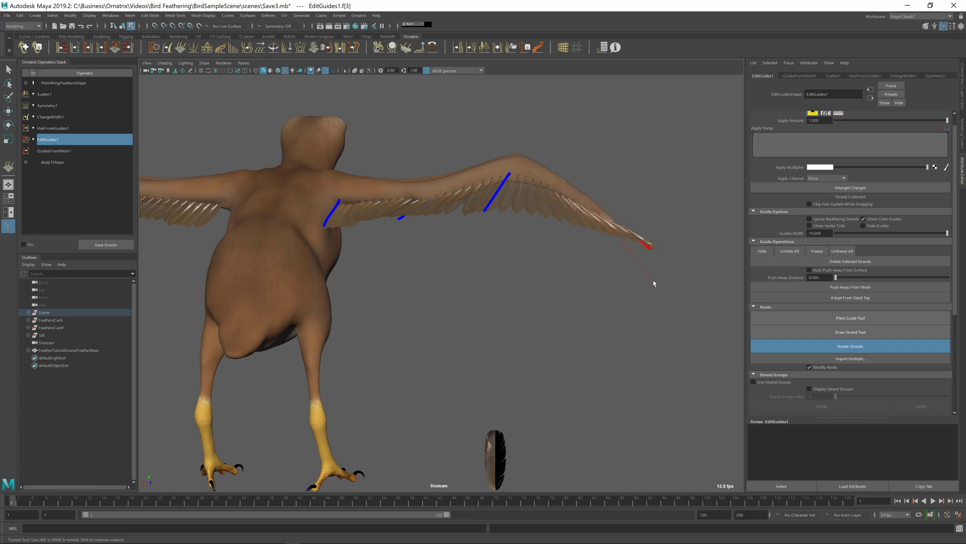
alt+drag(656, 281, 638, 300)
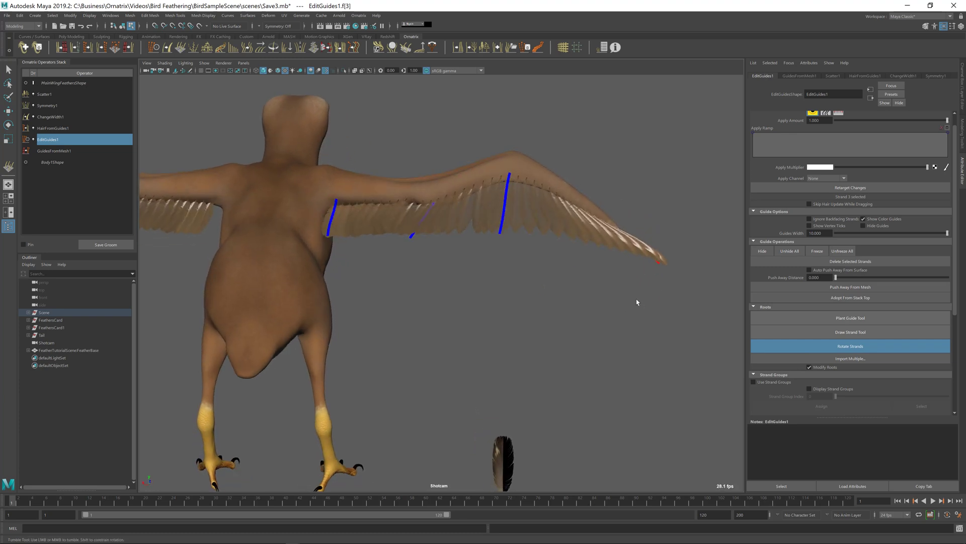
Compare the overlap with the hawk wing photo in the browser and rotate the guide at the wing's bend to match.
key(alt+Tab)
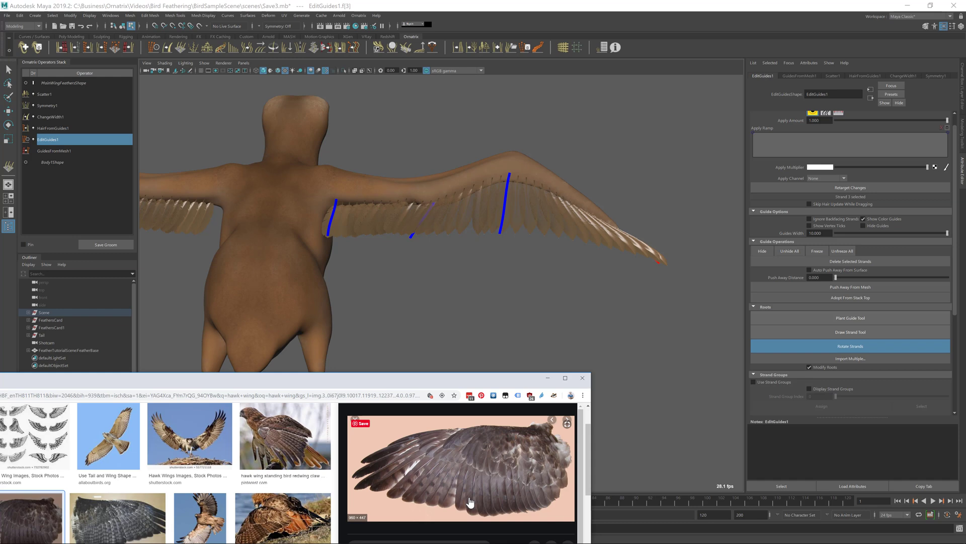
click(601, 14)
drag(591, 206, 593, 198)
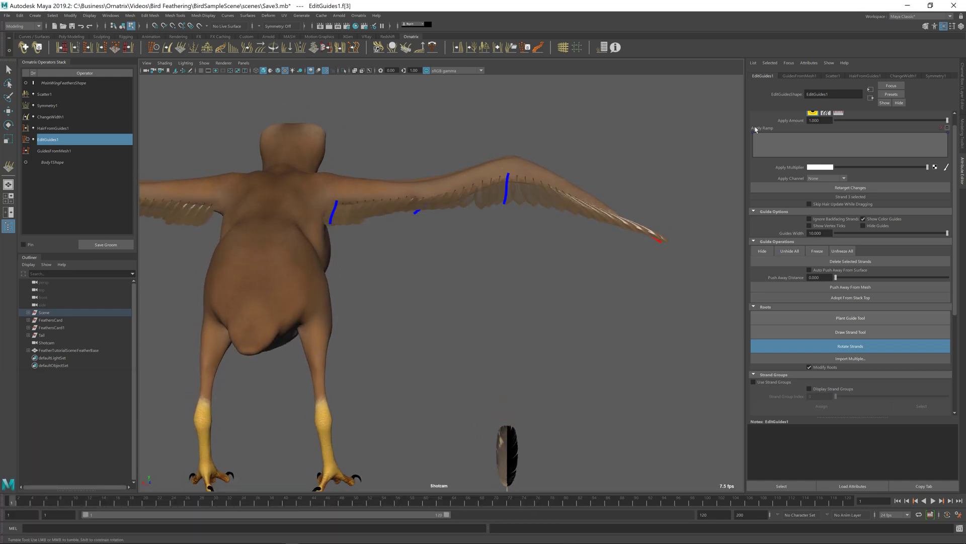
click(506, 183)
alt+drag(522, 183, 543, 176)
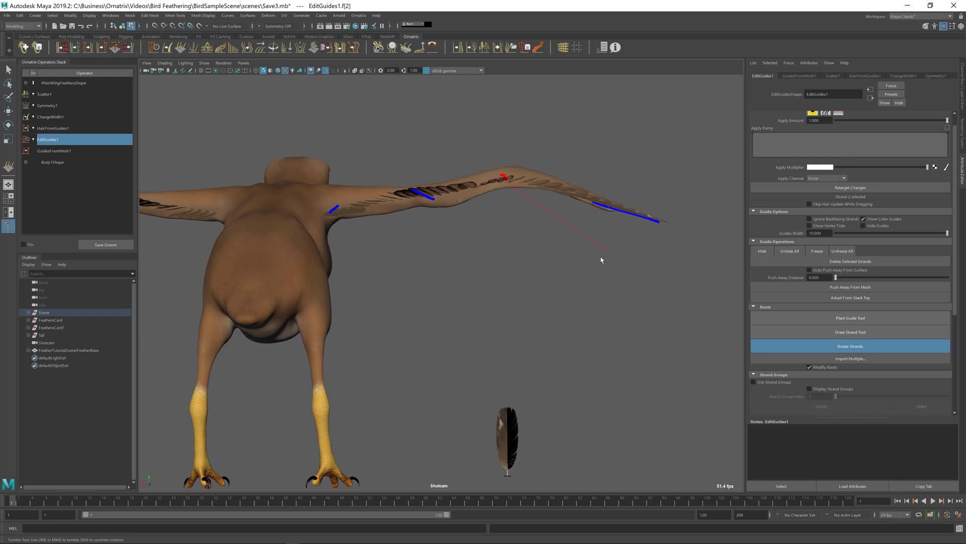
Rotate the mid-wing guide and the guide nearest the body so the inner feathers align with the outer ones.
click(438, 193)
alt+drag(438, 194, 486, 247)
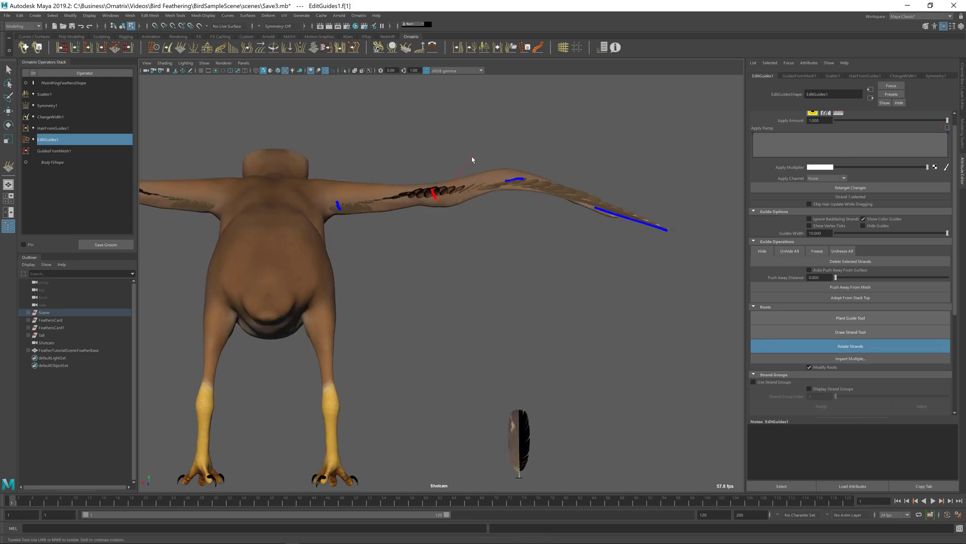
alt+drag(470, 157, 432, 162)
click(336, 206)
alt+drag(346, 176, 554, 273)
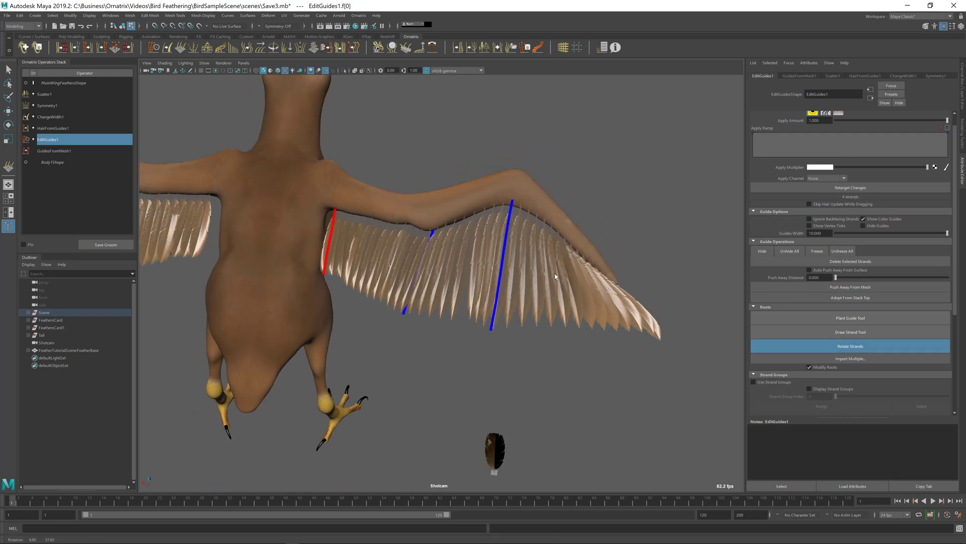
Compare the rotated main wing feathers with the hawk wing photo in the browser and review the wing from behind.
alt+right_drag(543, 342, 560, 320)
mouse_move(559, 320)
alt+mouse_down()
mouse_move(548, 323)
mouse_move(569, 333)
alt+mouse_up()
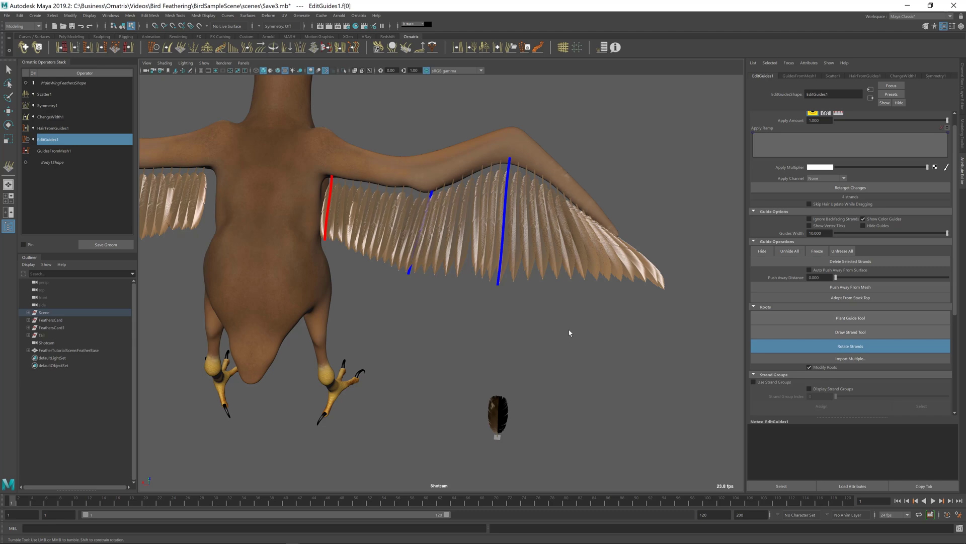
key(alt+Tab)
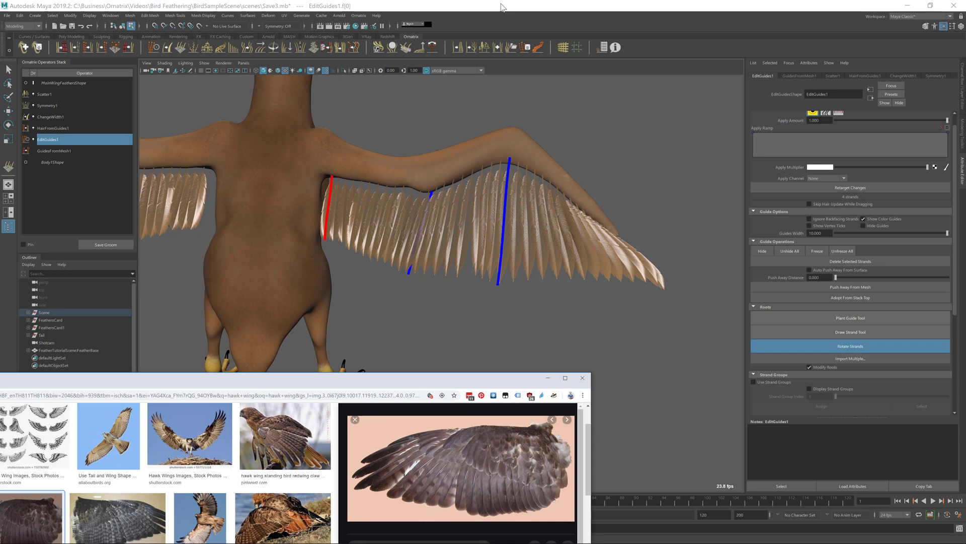
click(532, 5)
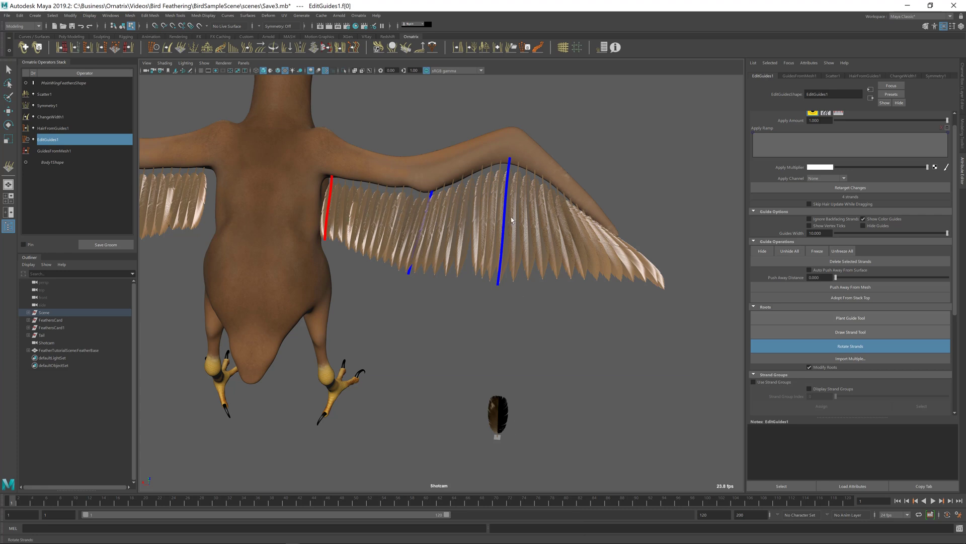
alt+drag(512, 220, 505, 433)
Duplicate the detailed reference feather three times and space the copies in a row beside the original.
key(w)
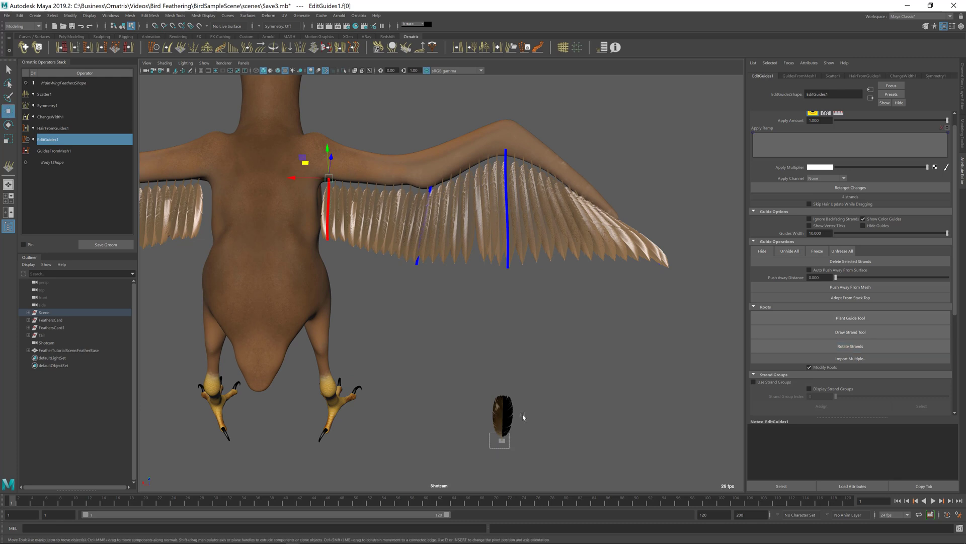
click(523, 416)
click(516, 405)
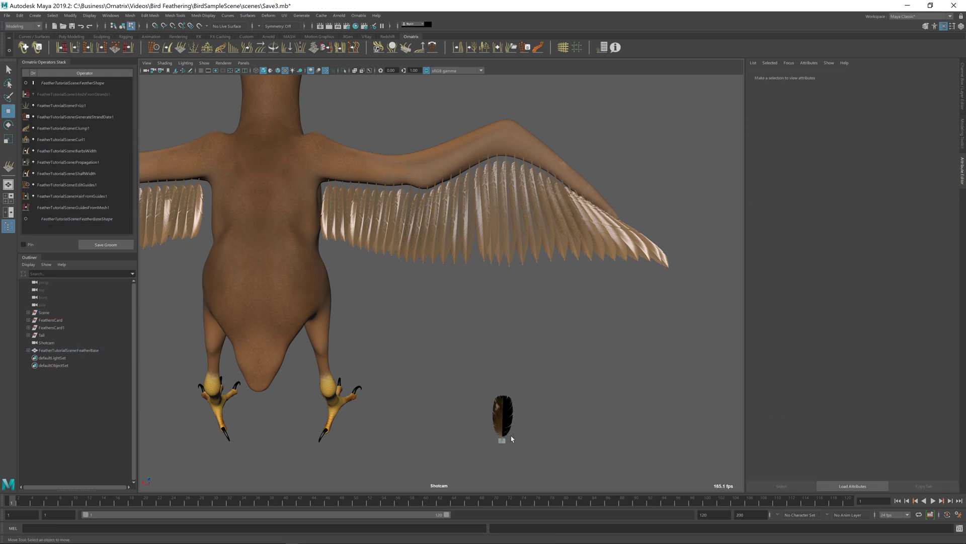
click(71, 82)
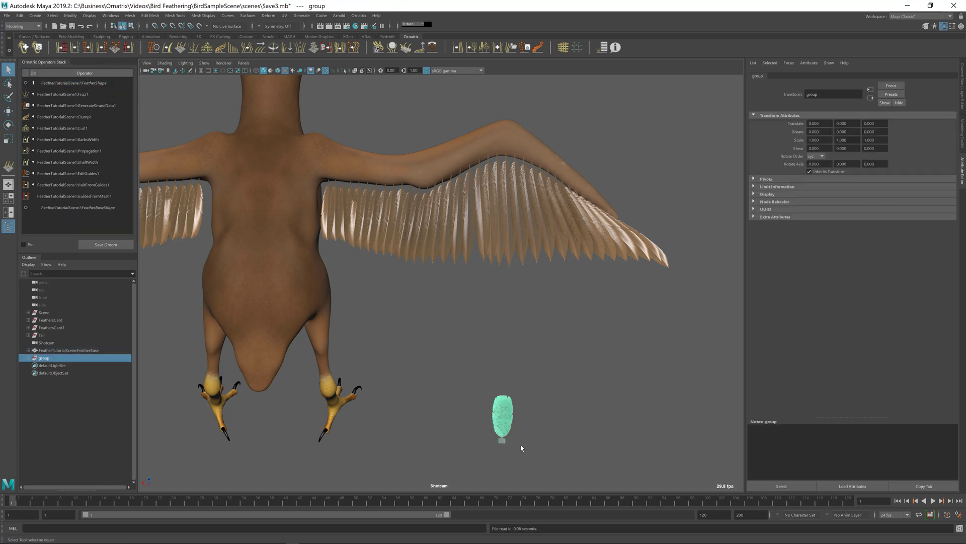
key(w)
drag(473, 423, 501, 423)
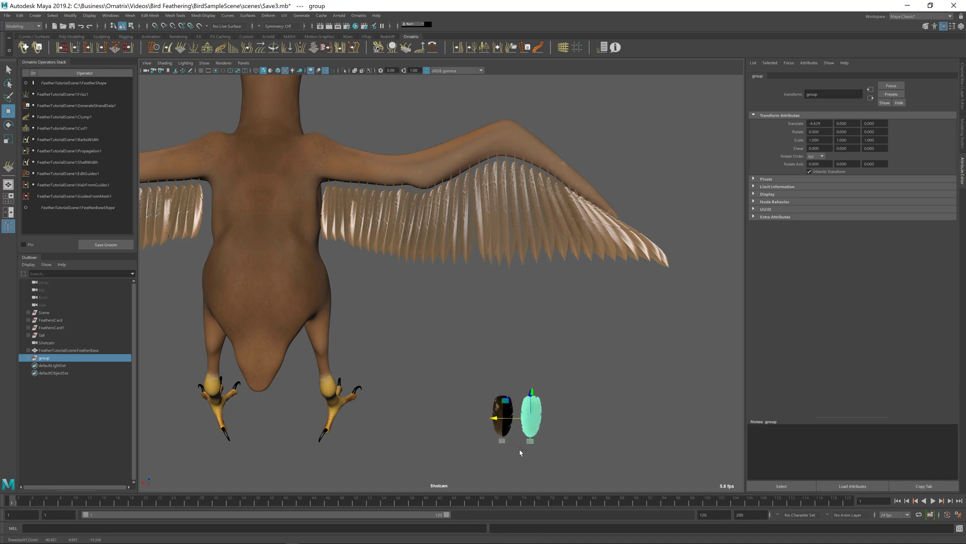
key(ctrl+d)
drag(522, 418, 529, 394)
key(ctrl+d)
Add the first feather copy to the reference strands of the main wing feathers' Scatter1 operator.
click(416, 206)
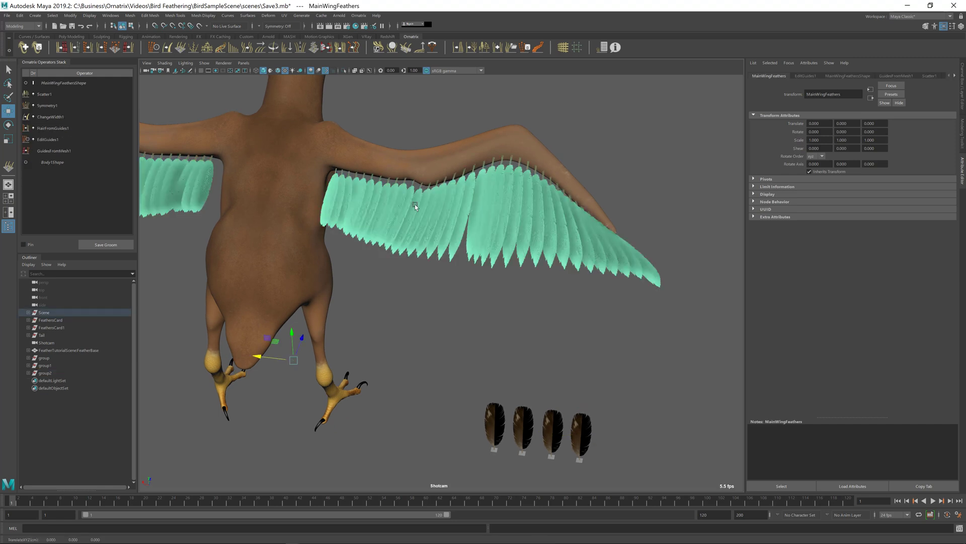
click(46, 94)
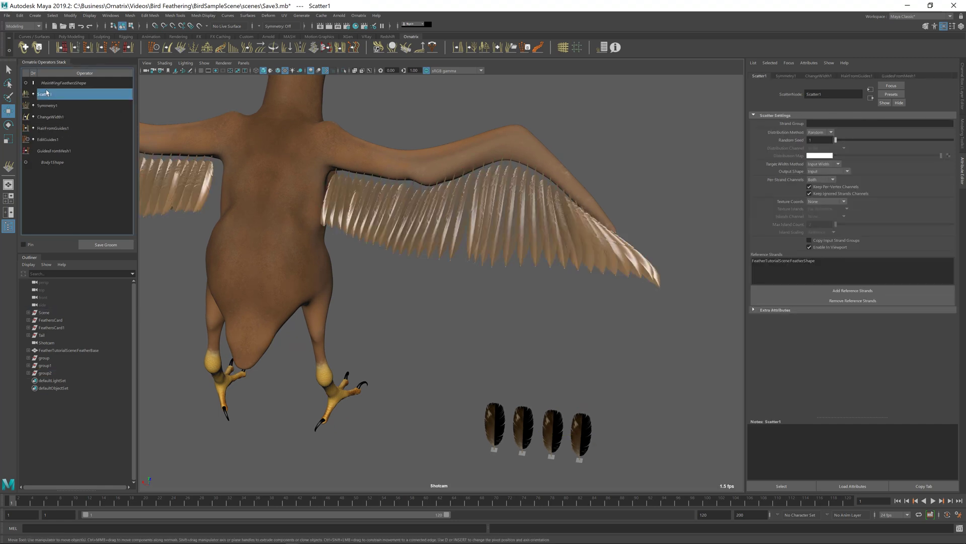
click(866, 291)
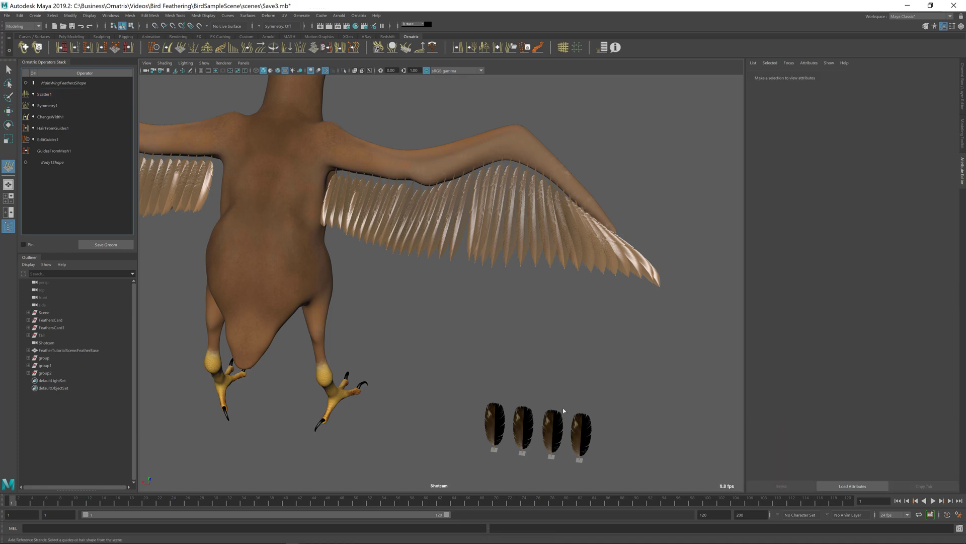
click(523, 427)
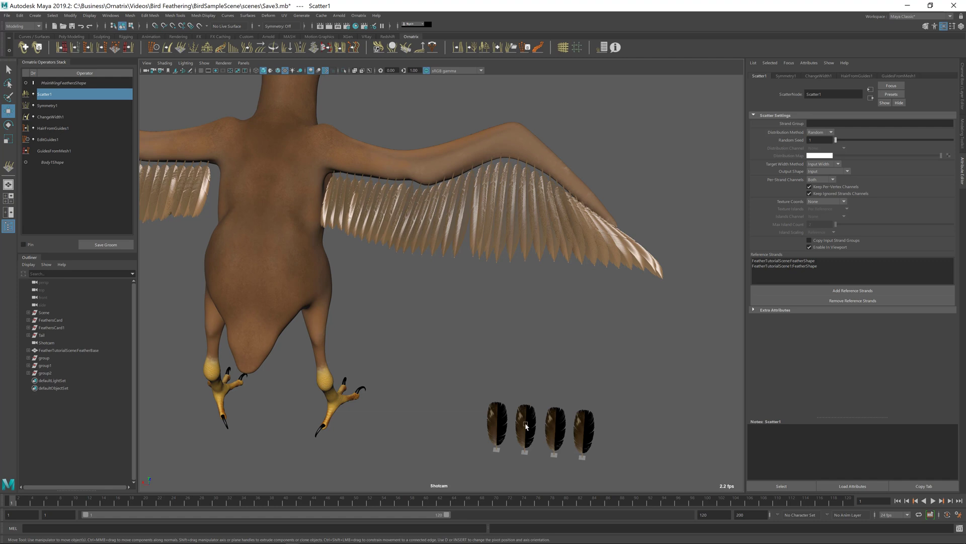
Adjust the point near the end of the Length Ramp in the first feather copy's Propagation operator.
click(527, 424)
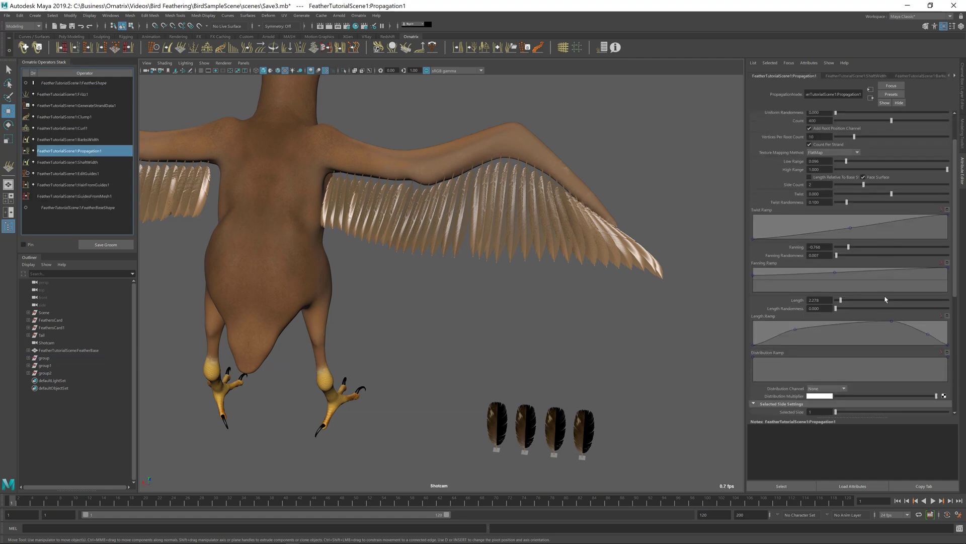
scroll(885, 301, down, 1)
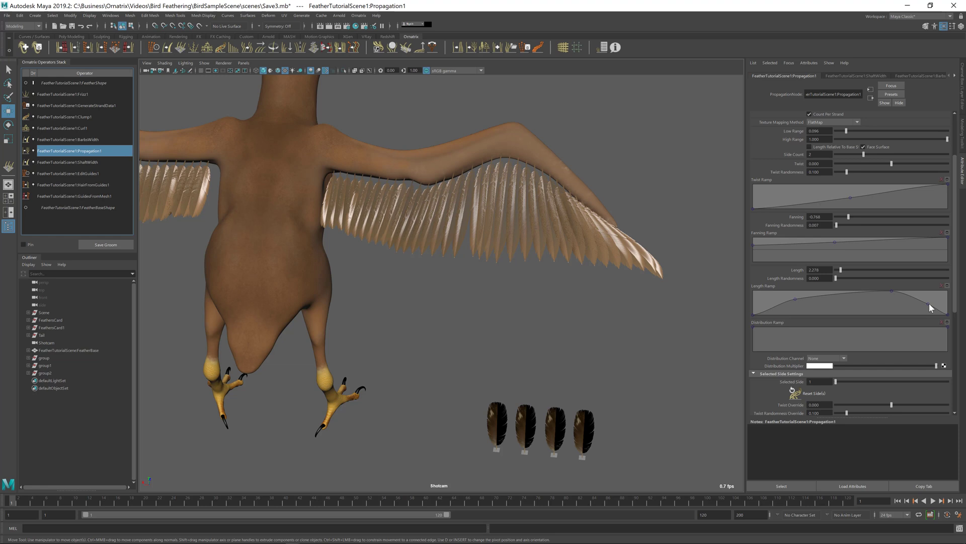
mouse_move(930, 303)
mouse_down()
mouse_move(901, 310)
mouse_move(923, 301)
mouse_move(915, 313)
mouse_move(934, 294)
mouse_move(925, 303)
mouse_up()
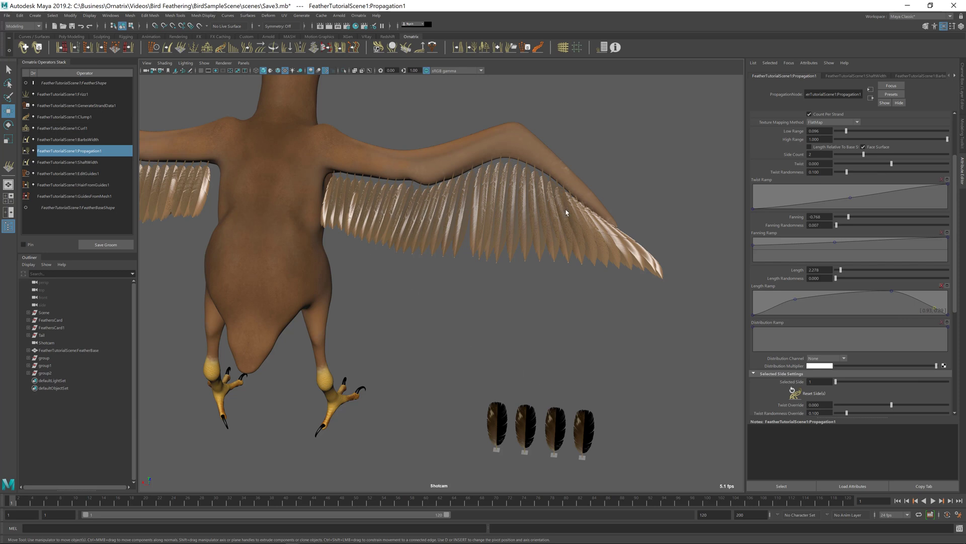
alt+drag(461, 236, 314, 196)
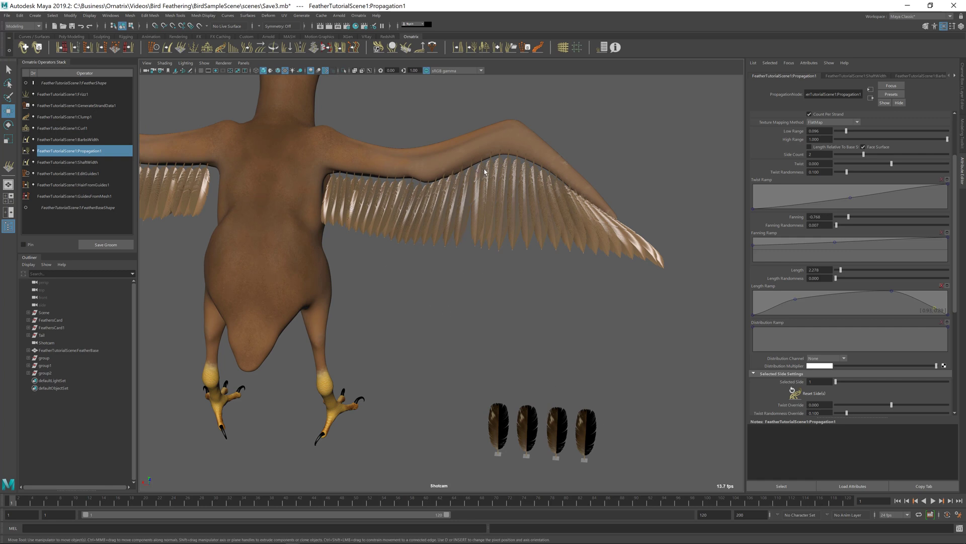
click(79, 83)
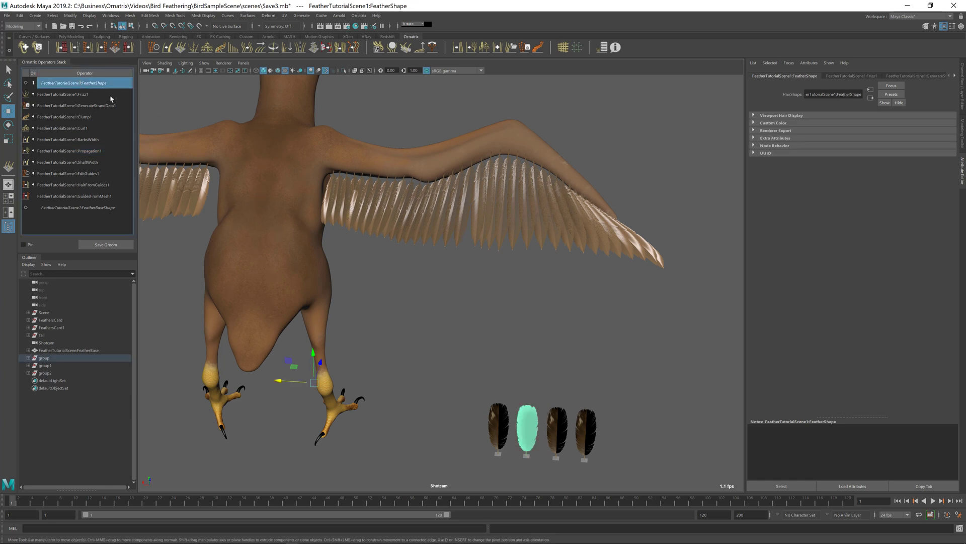
Add the two remaining feather copies to the reference strands of the main wing feathers' Scatter1 operator.
click(400, 200)
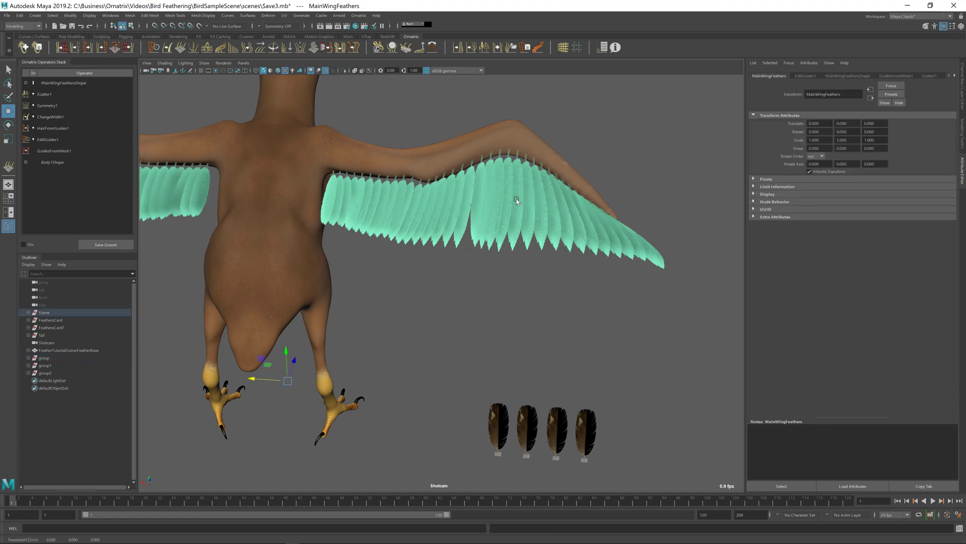
click(45, 94)
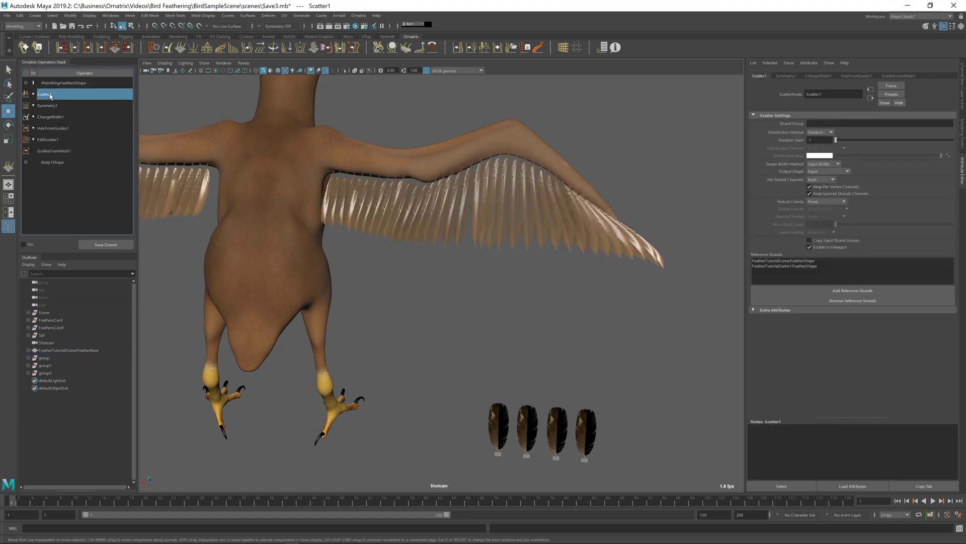
click(823, 290)
click(557, 427)
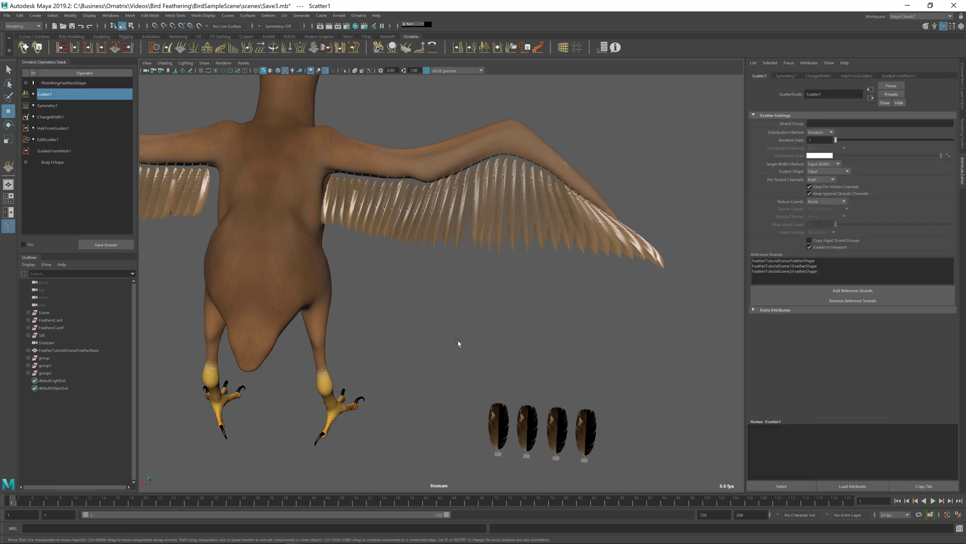
click(832, 290)
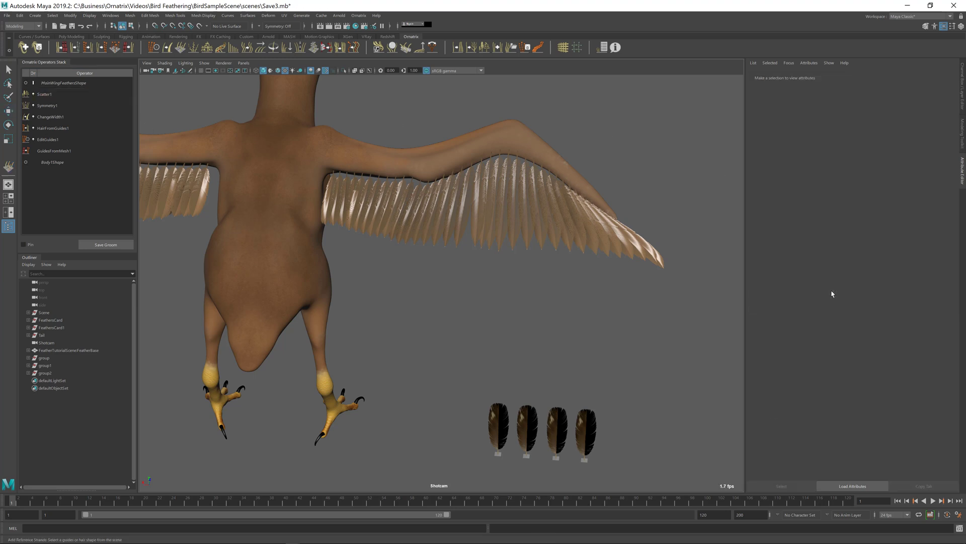
click(588, 441)
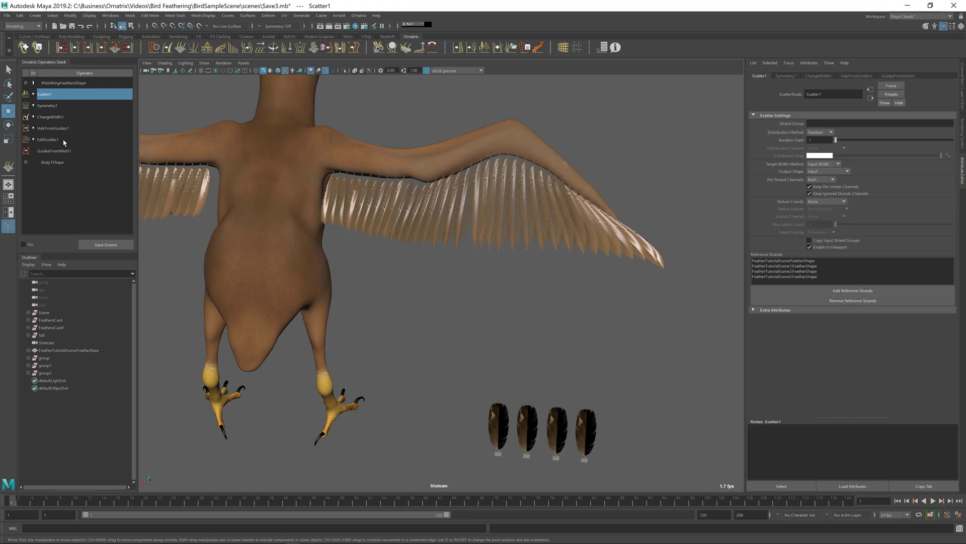
Open EditGuides1 in root mode and add a per-strand channel named FeatherType.
click(51, 140)
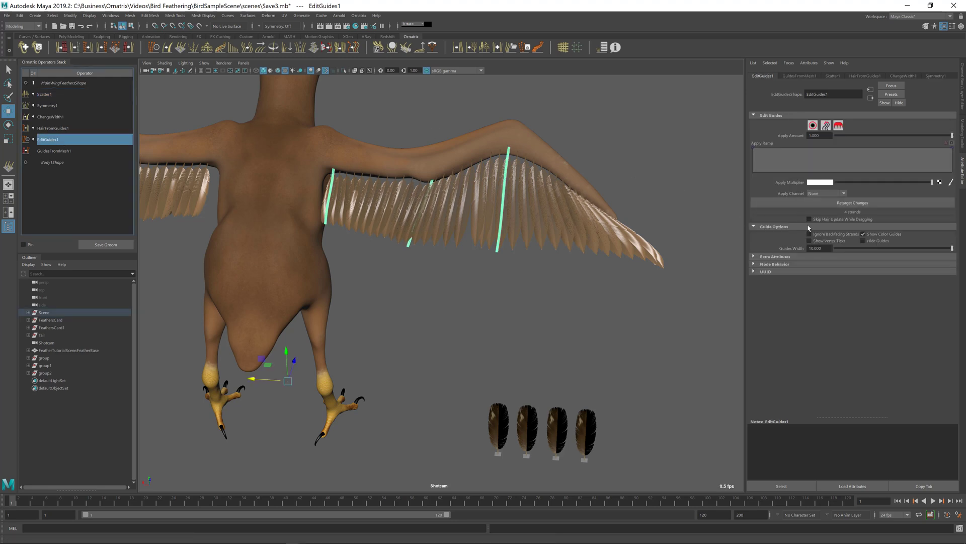
click(812, 125)
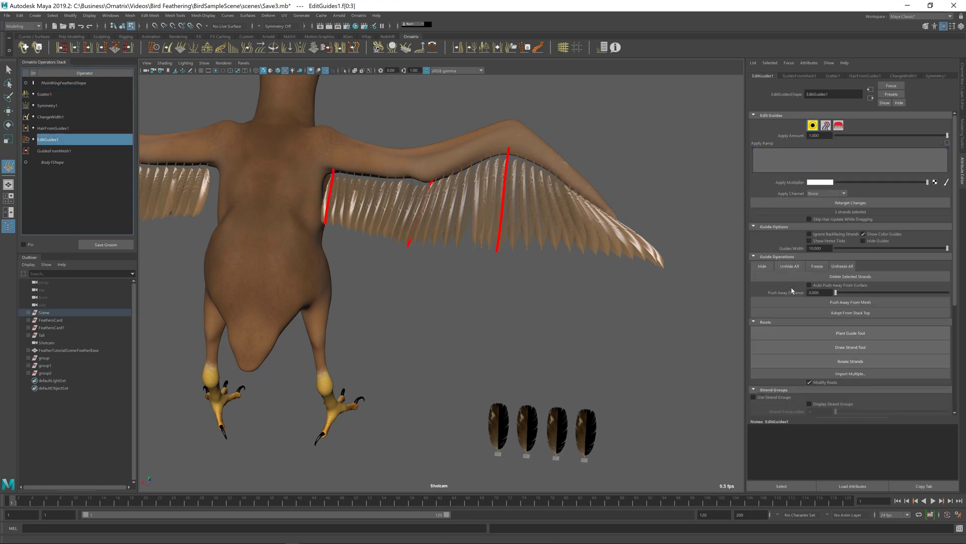
scroll(804, 269, down, 1)
scroll(804, 269, down, 3)
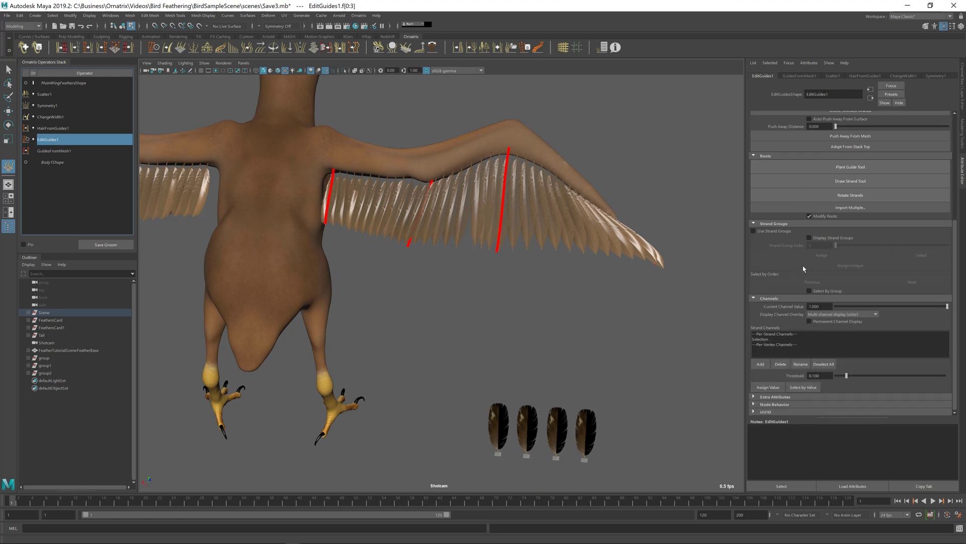
click(764, 333)
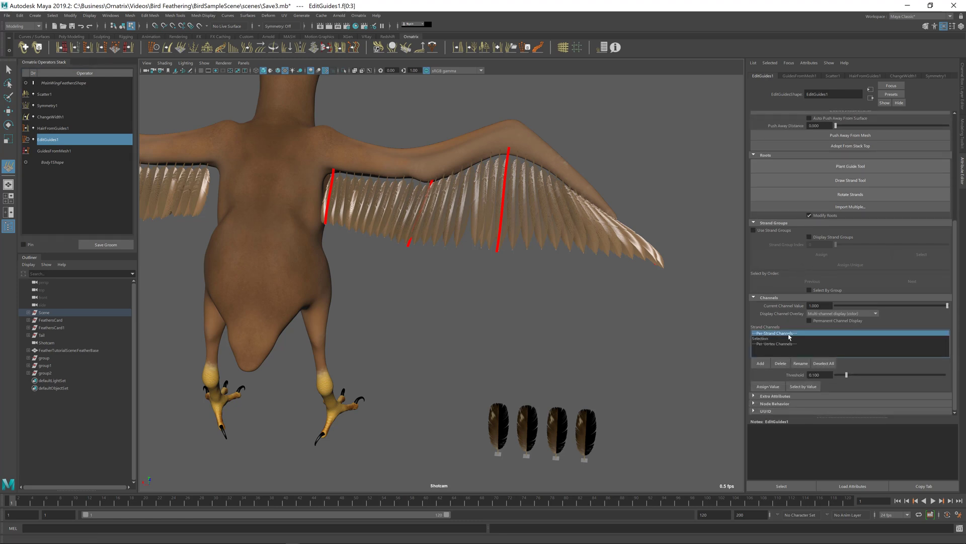
click(761, 363)
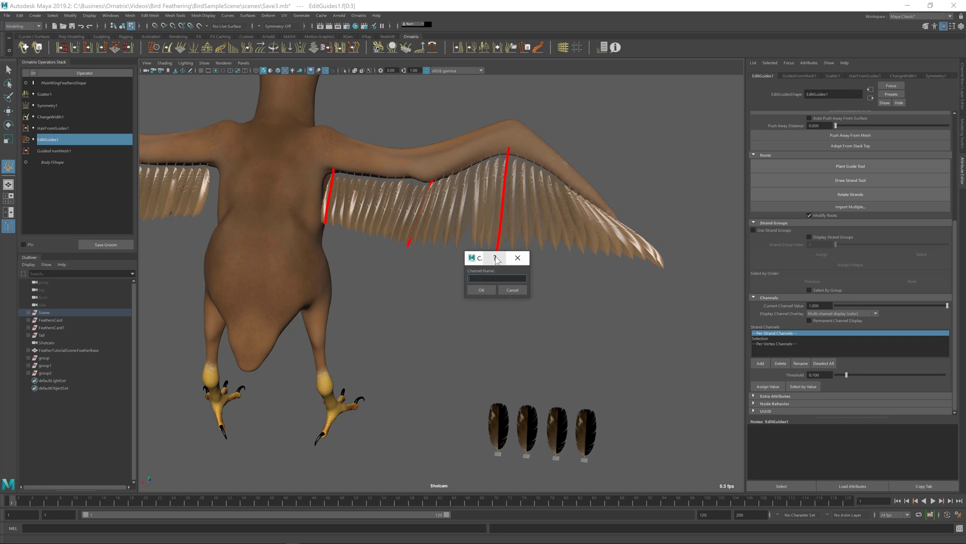
text(FeatherType)
click(484, 288)
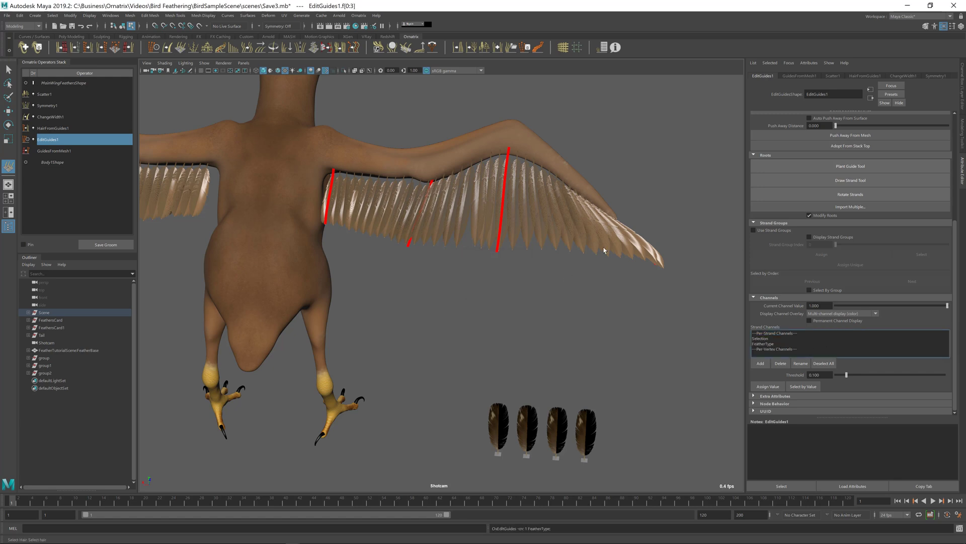
Assign a FeatherType channel value of 0 to the guide nearest the body.
click(771, 345)
mouse_move(538, 296)
alt+mouse_down()
mouse_move(554, 301)
mouse_move(541, 300)
alt+mouse_up()
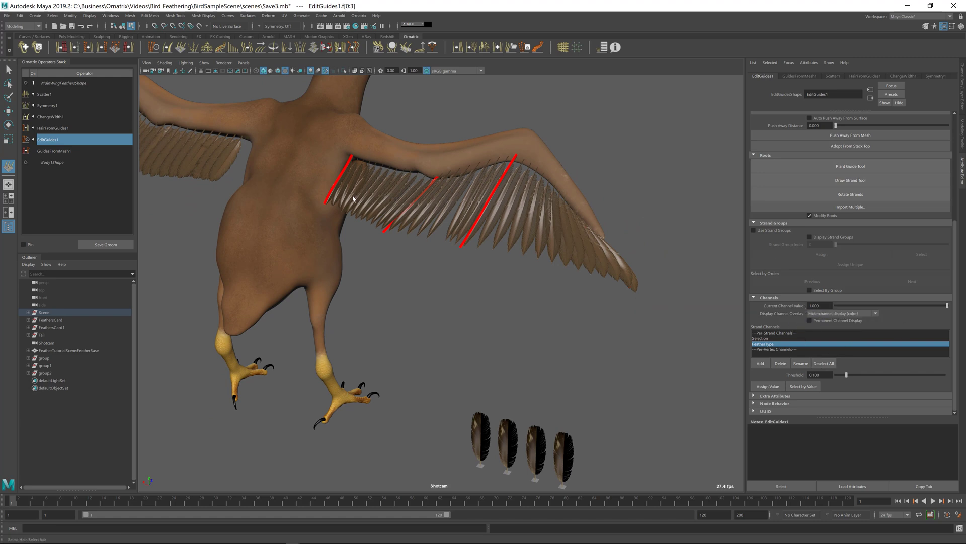
drag(353, 197, 321, 165)
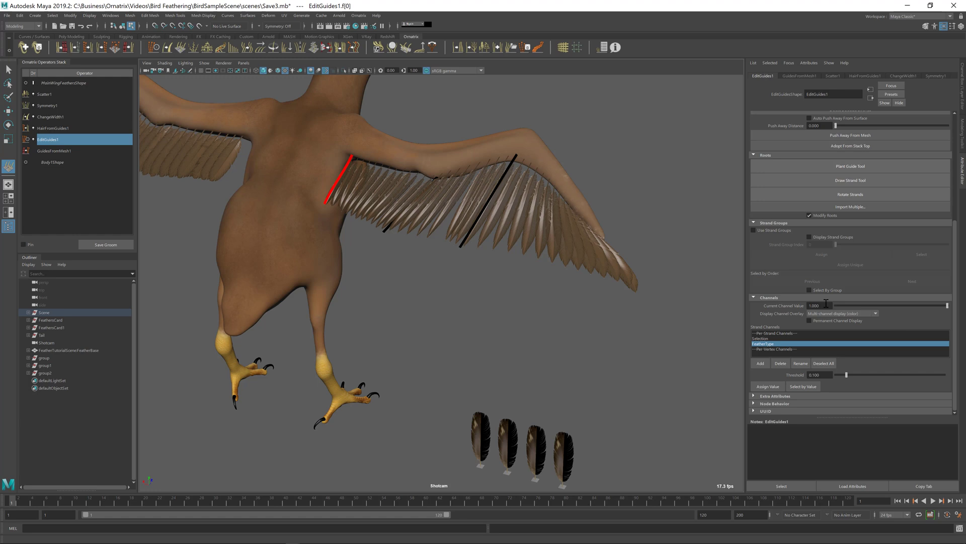
text(0)
key(Return)
click(774, 389)
Assign a FeatherType channel value of 1 to the mid-wing guide.
drag(377, 252, 420, 205)
double_click(819, 305)
text(1)
key(Return)
click(774, 389)
Assign a FeatherType channel value of 2 to the guide at the wing's bend.
drag(468, 239, 511, 163)
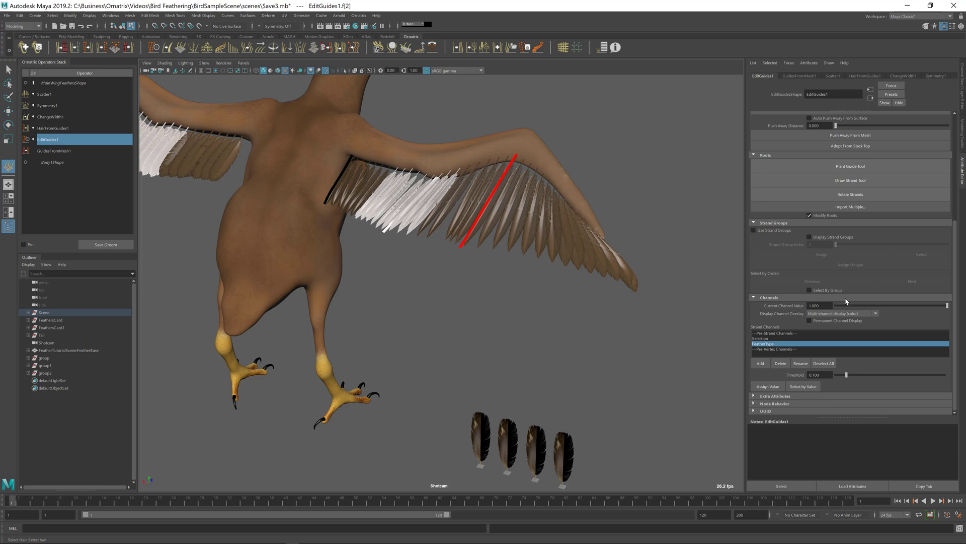
double_click(821, 306)
text(2)
key(Return)
click(768, 387)
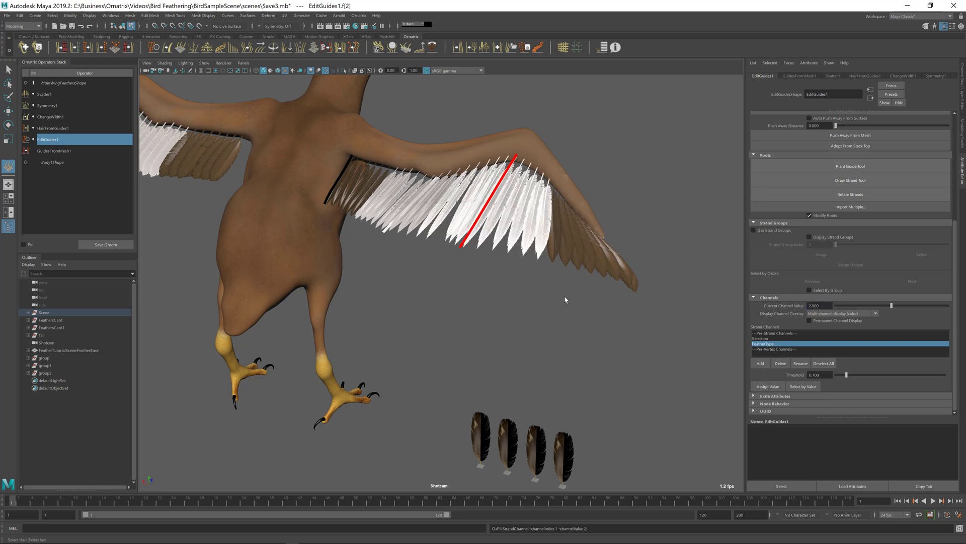
Assign a FeatherType channel value of 3 to the wing-tip guide and check the channel colours across the wing.
click(637, 200)
double_click(820, 306)
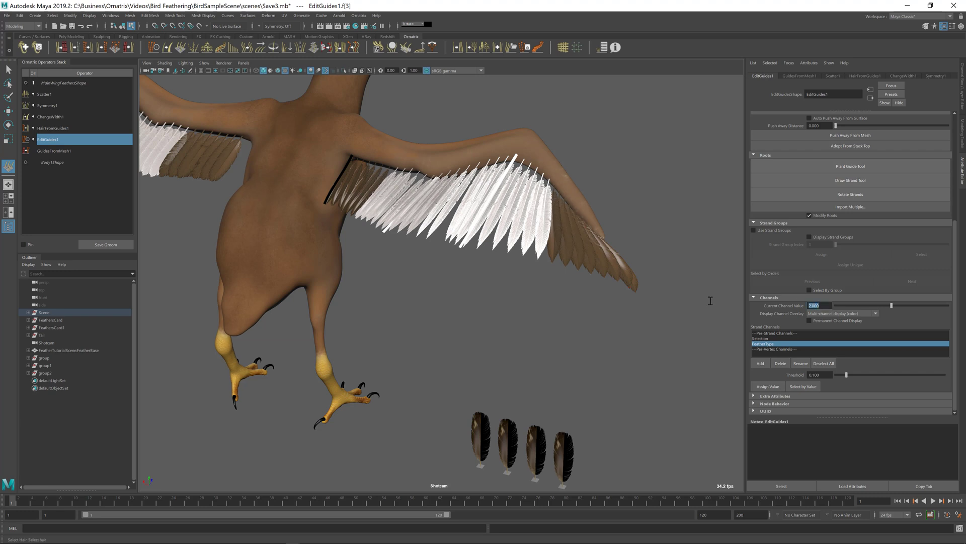
text(3)
key(Return)
click(768, 386)
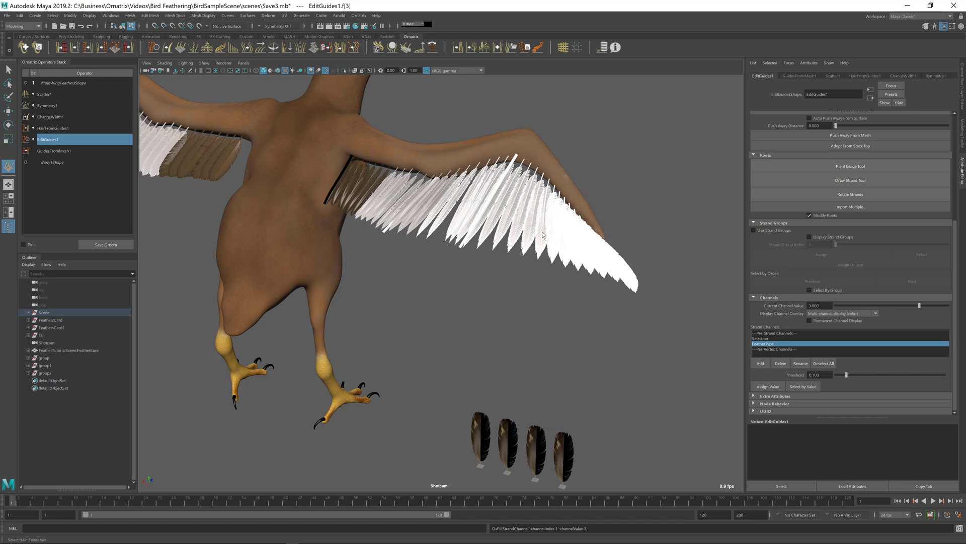
alt+drag(545, 235, 572, 237)
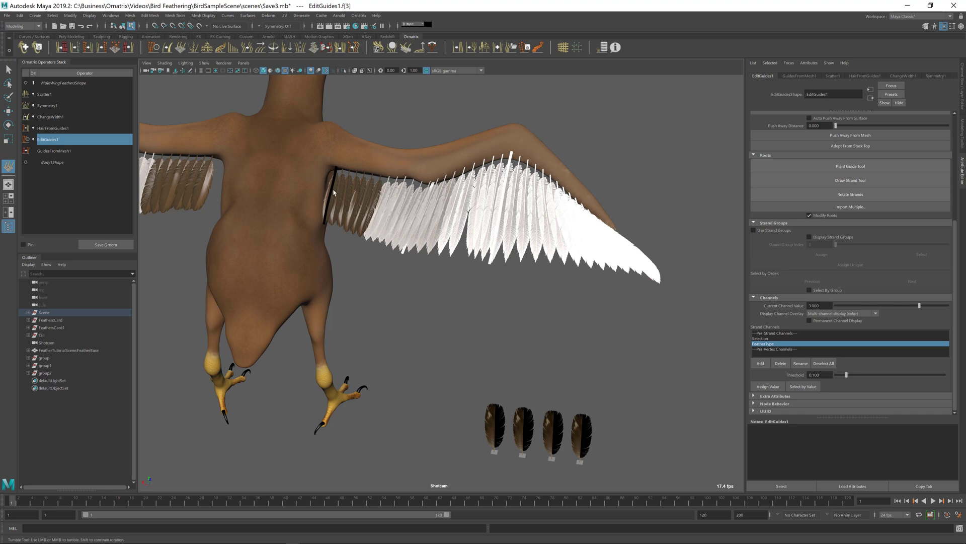
Set the main wing Scatter operator's distribution method to Channel, using FeatherType as the distribution channel.
click(56, 94)
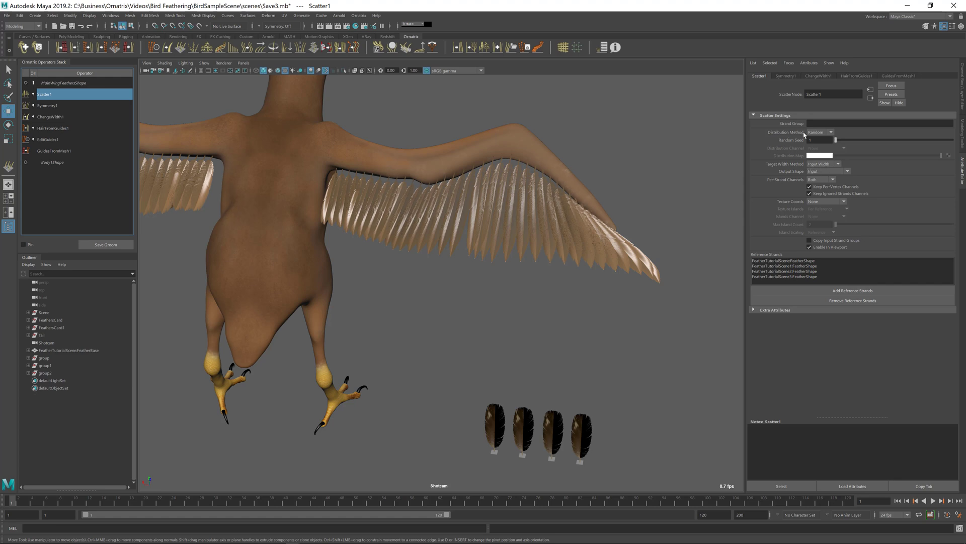
click(830, 132)
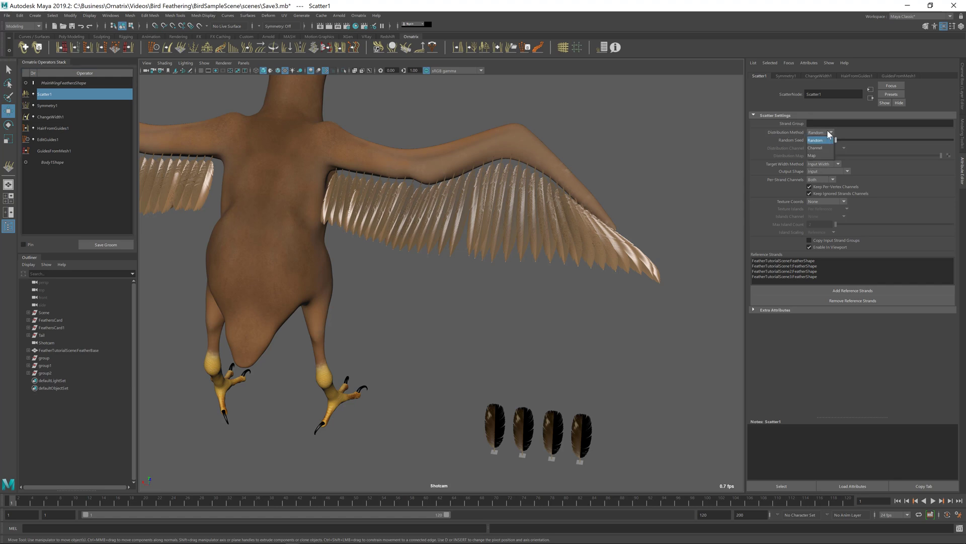
click(822, 150)
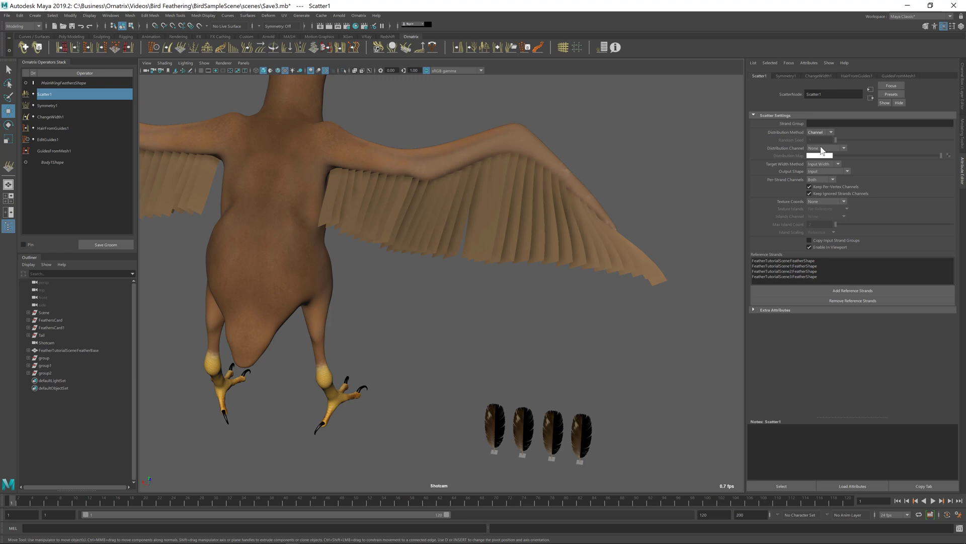
click(829, 148)
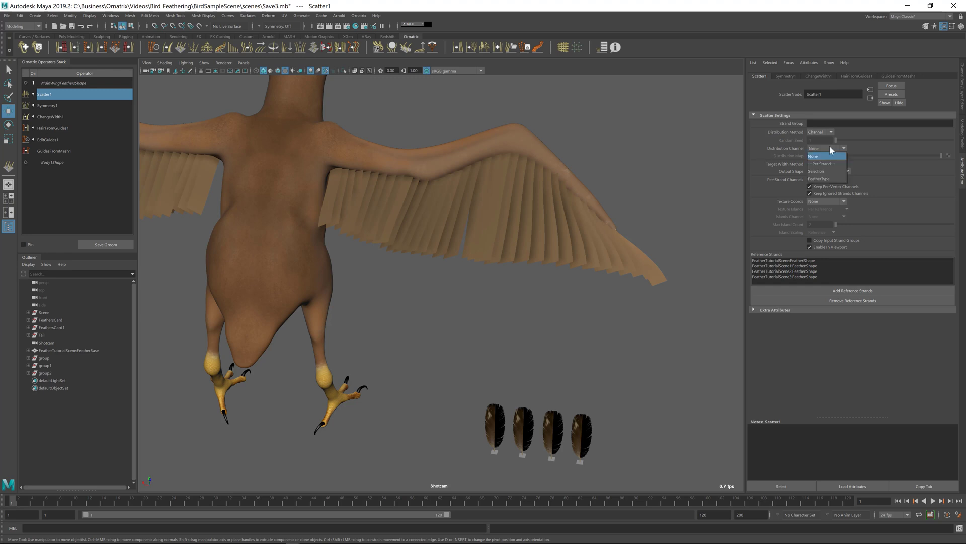
click(829, 179)
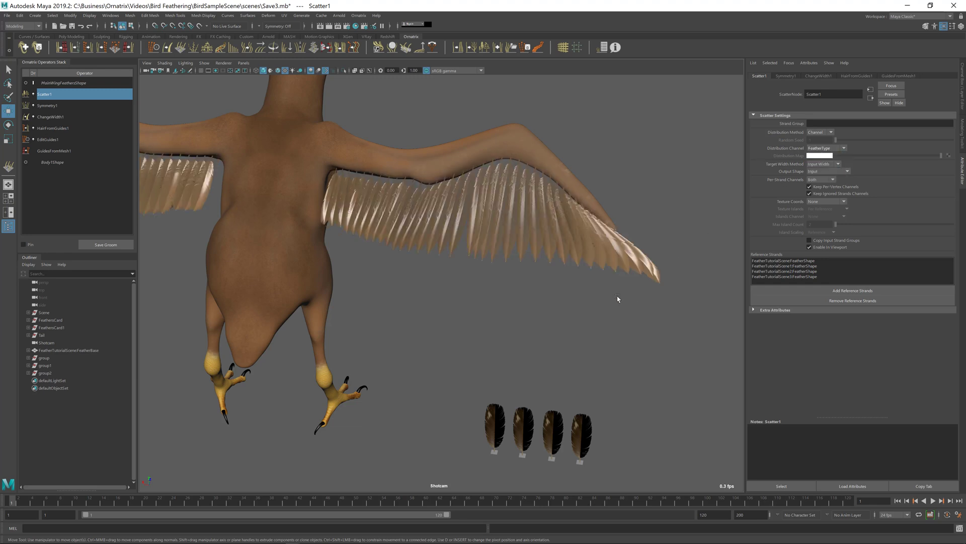
Compare the scattered main wing feathers with the hawk wing reference photo in the browser, and return to the Maya scene.
click(526, 428)
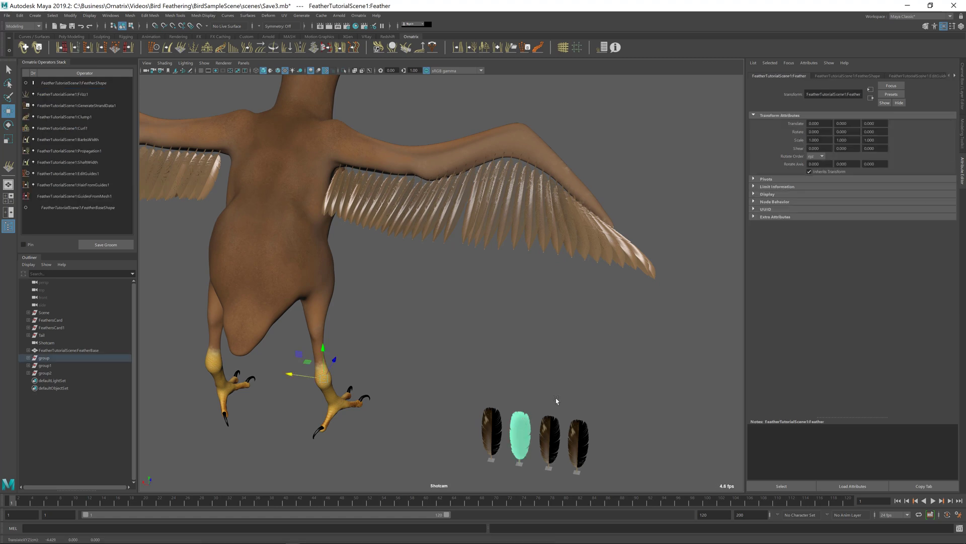
alt+drag(557, 401, 557, 404)
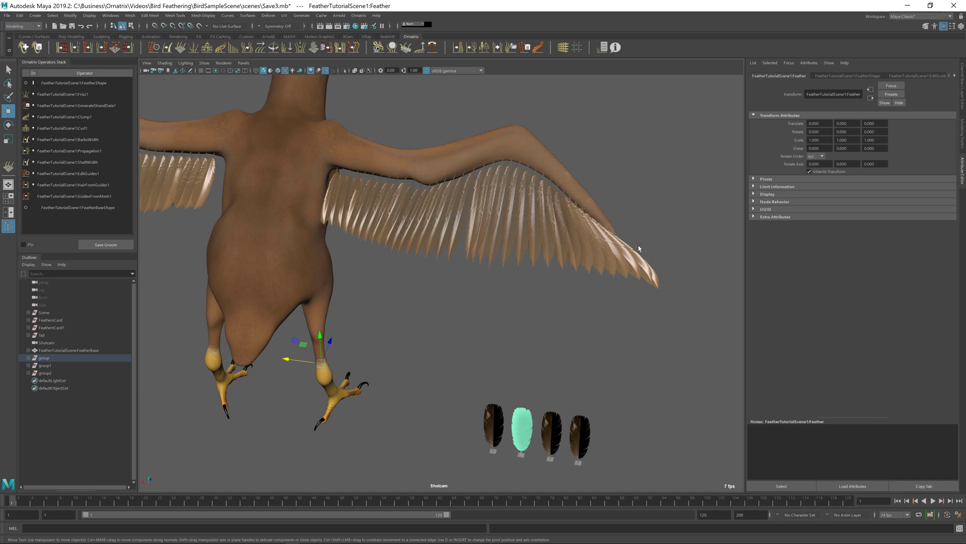
click(651, 272)
alt+drag(651, 271, 647, 296)
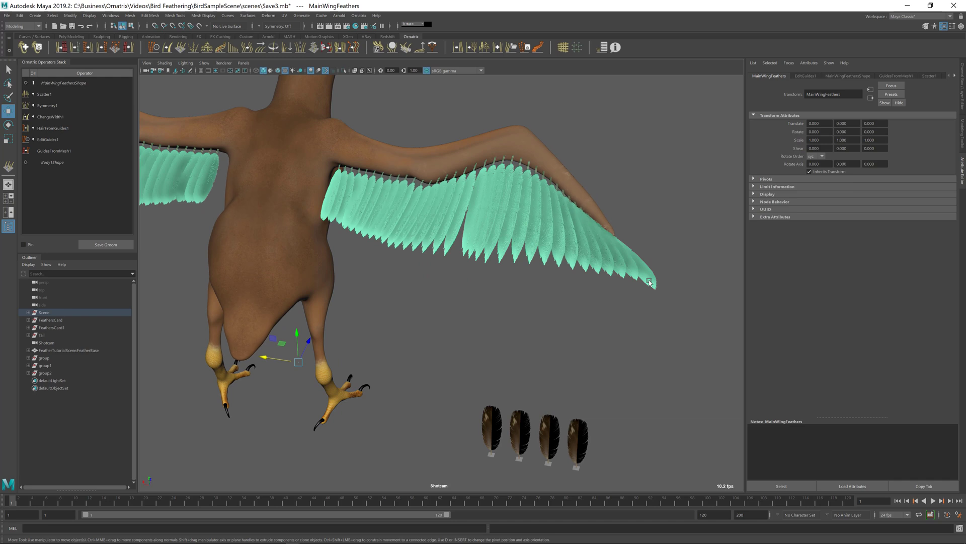
key(alt+Tab)
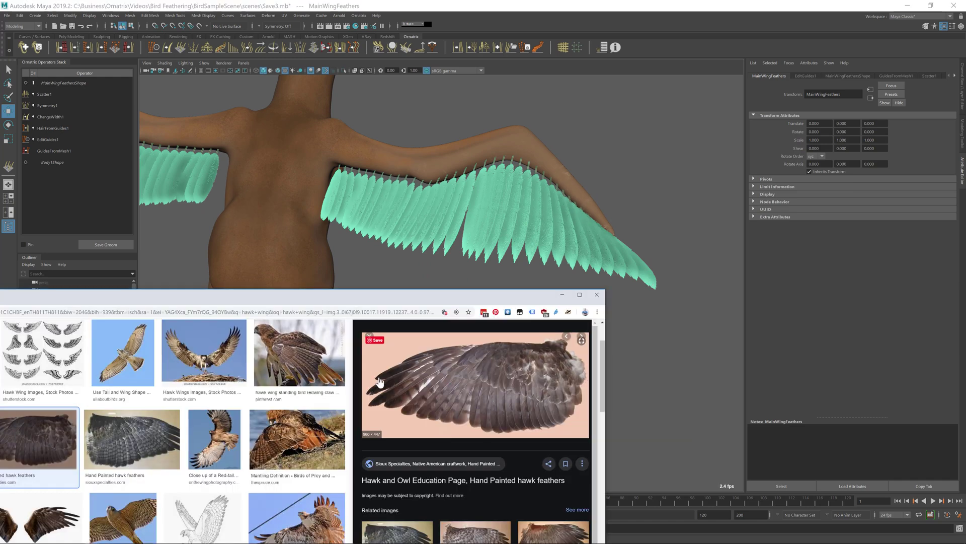
click(492, 5)
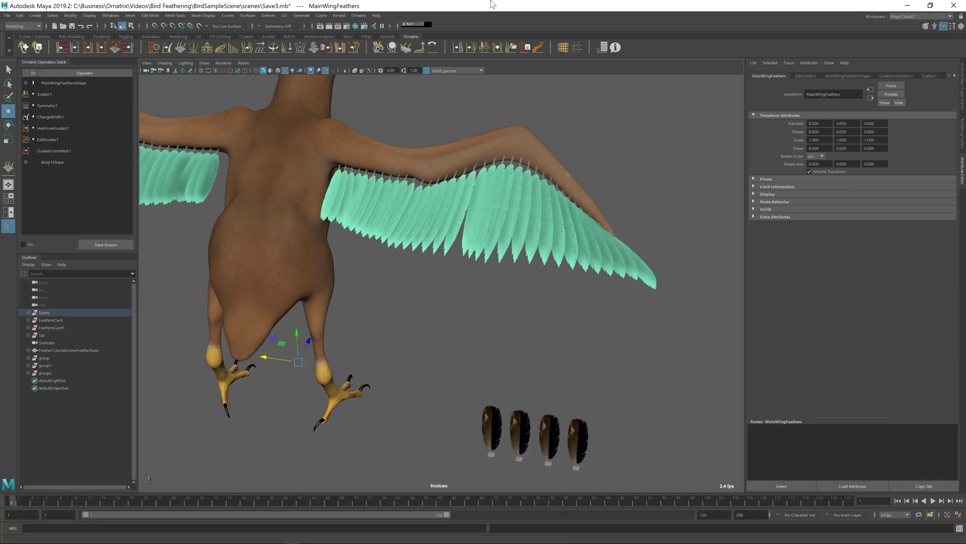
Shorten the barbs on side 1 of the fourth reference feather with its Propagation operator's length override.
click(574, 432)
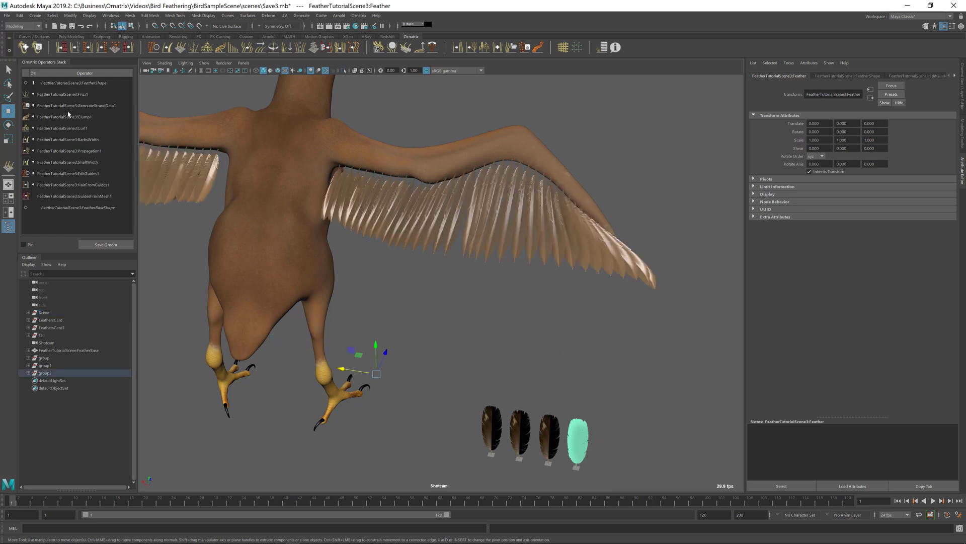
click(95, 151)
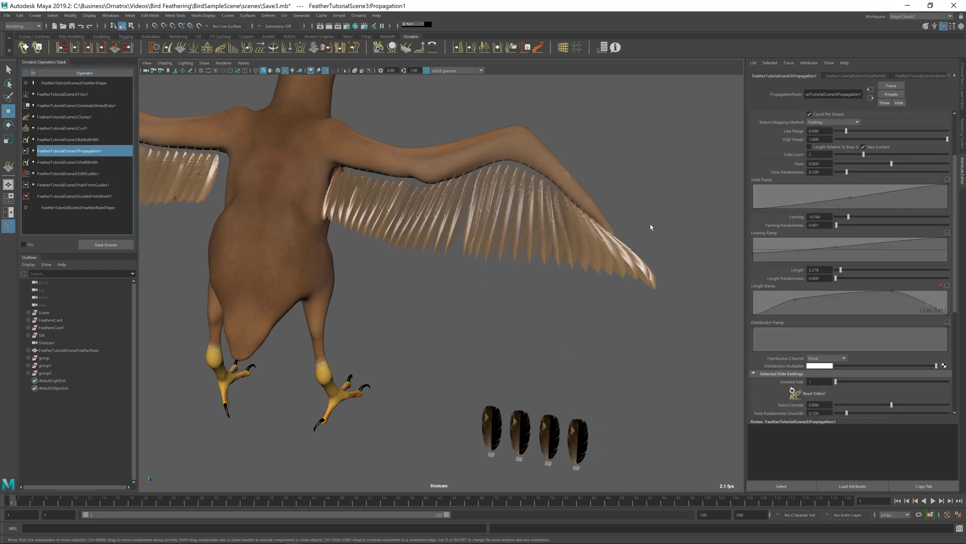
scroll(802, 247, down, 5)
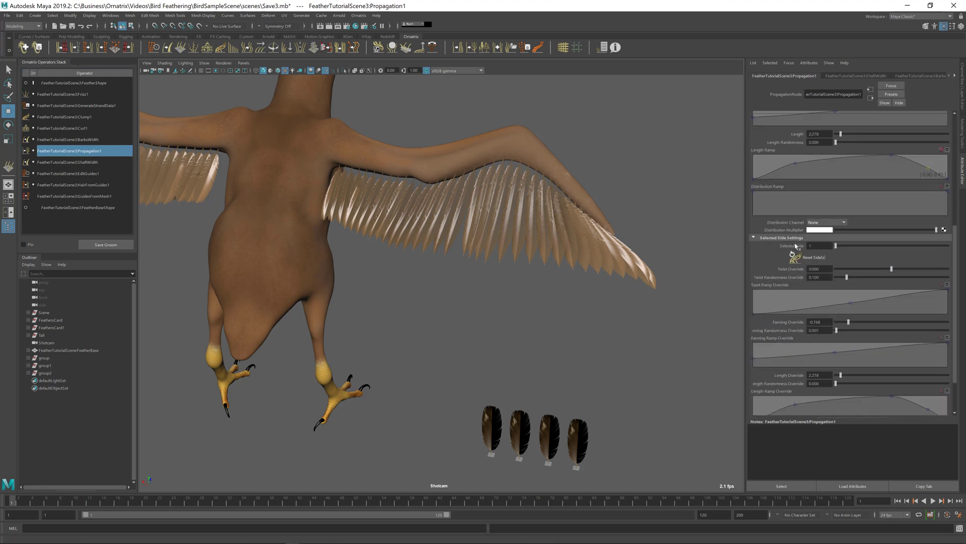
scroll(797, 271, down, 2)
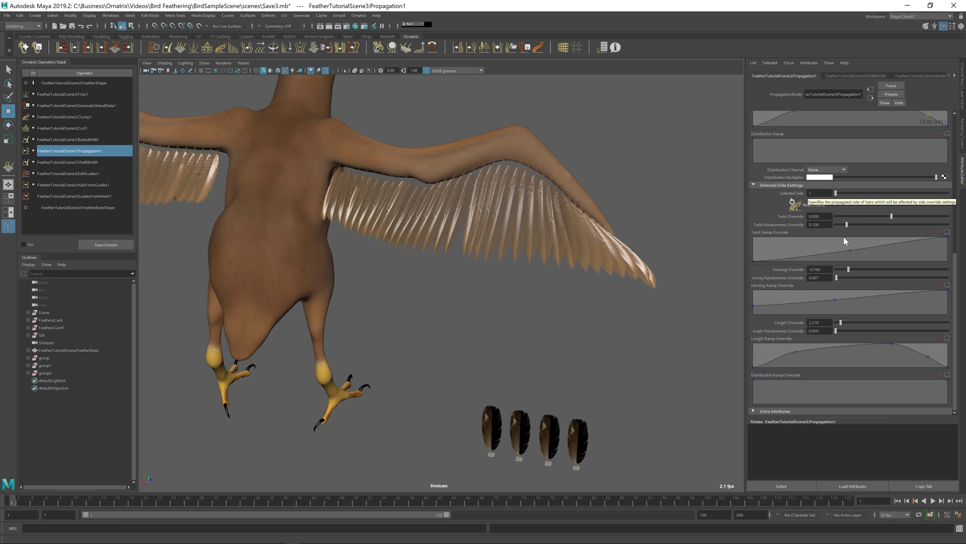
drag(841, 323, 838, 322)
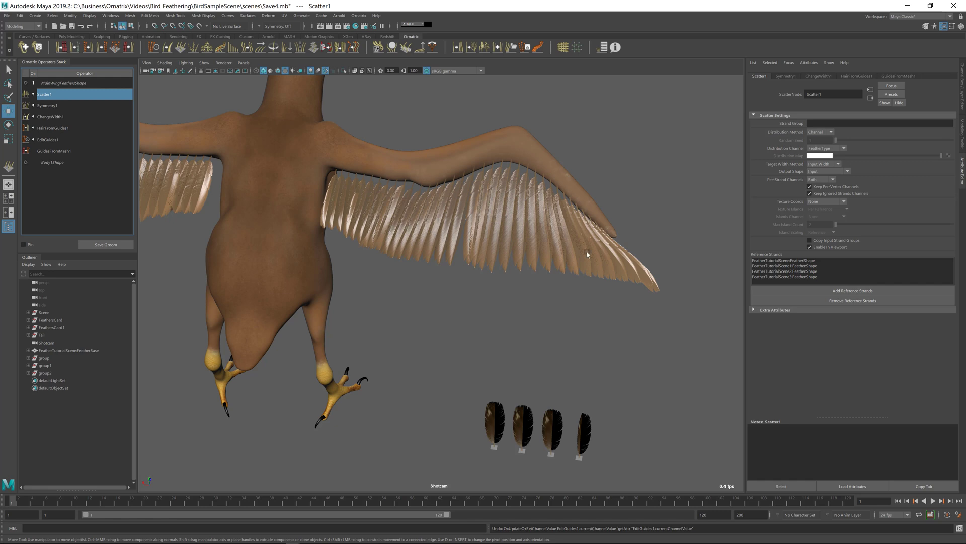
Assign a FeatherType channel value of 0.25 to the mid-wing guide in the main wing's EditGuides operator.
click(79, 141)
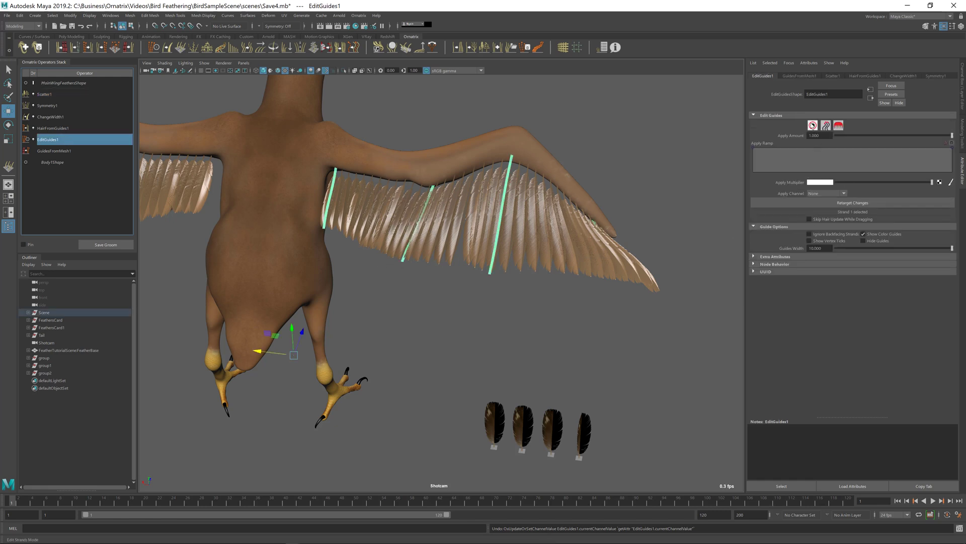
click(813, 125)
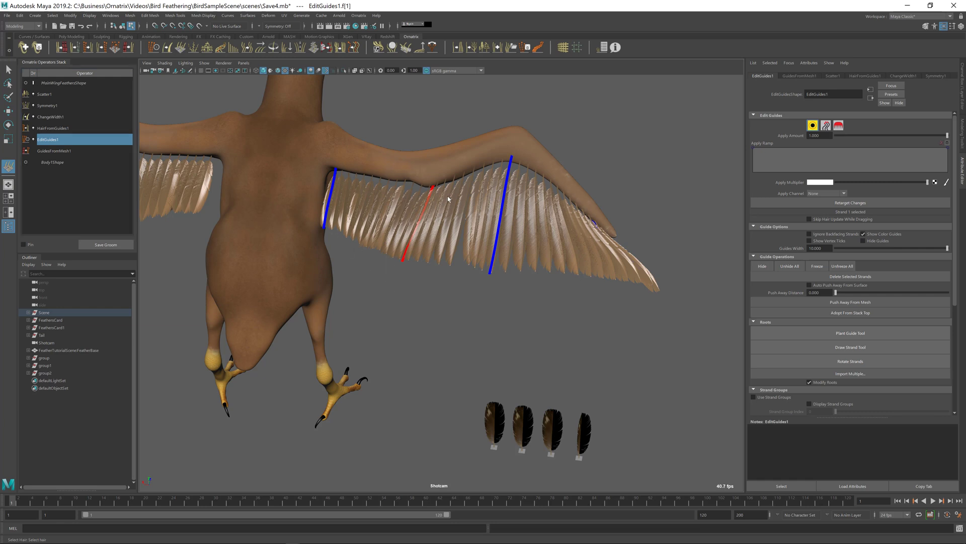
scroll(806, 294, down, 5)
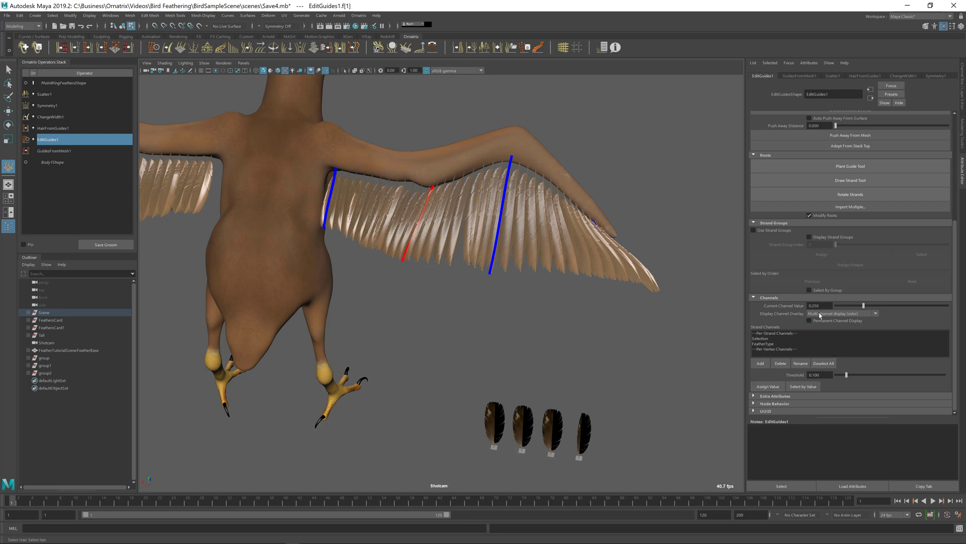
click(771, 345)
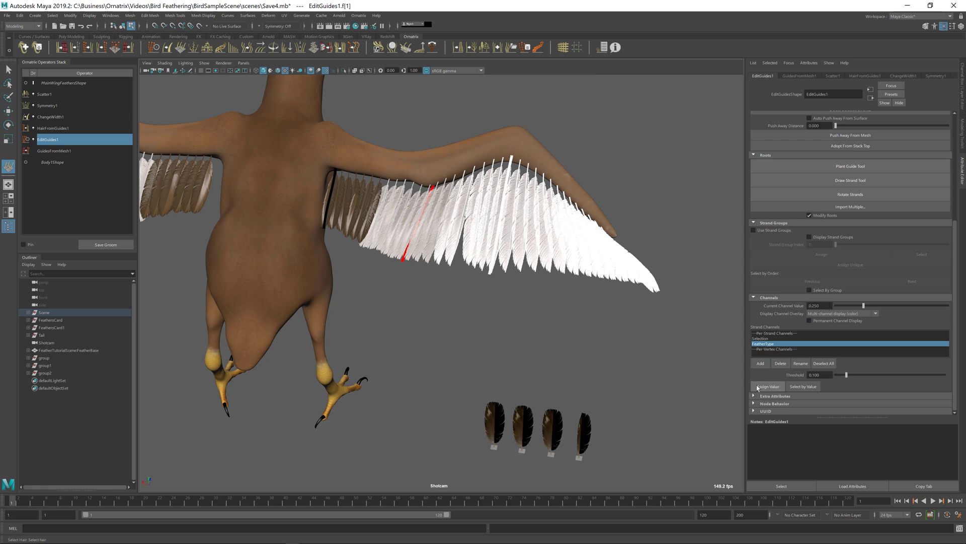
click(765, 388)
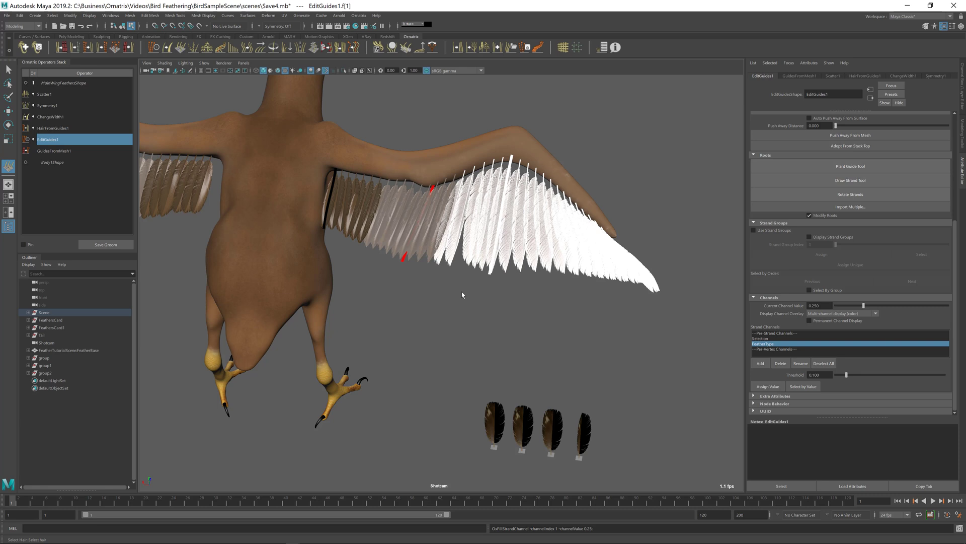
Assign a FeatherType channel value of 0.5 to the guide at the wing's bend and check the channel colours across the wing.
drag(459, 292, 515, 252)
double_click(812, 305)
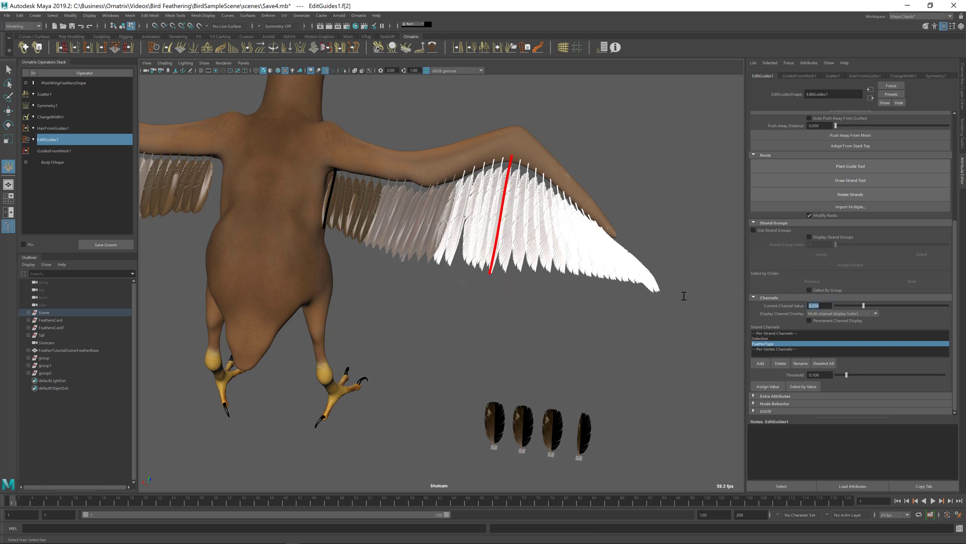
text(0.5)
key(Return)
click(774, 389)
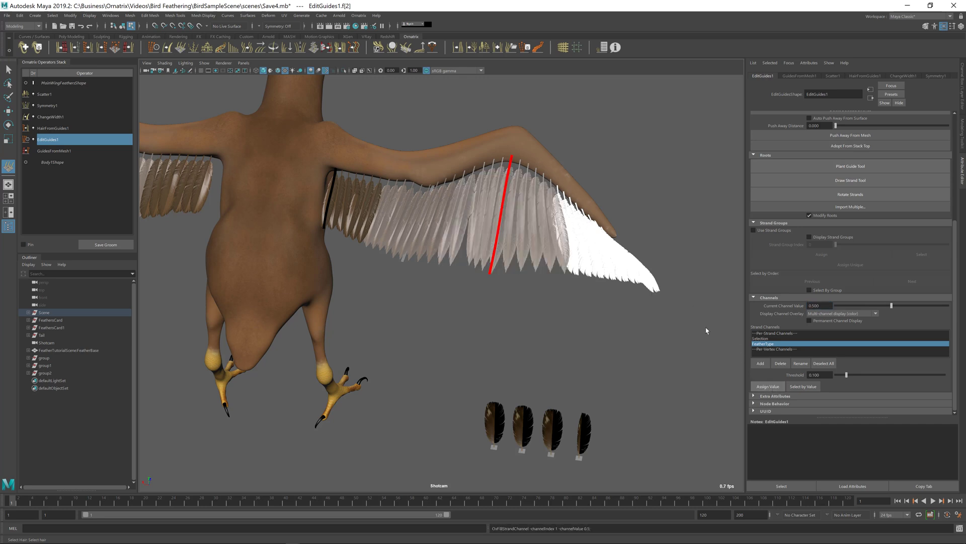
click(578, 310)
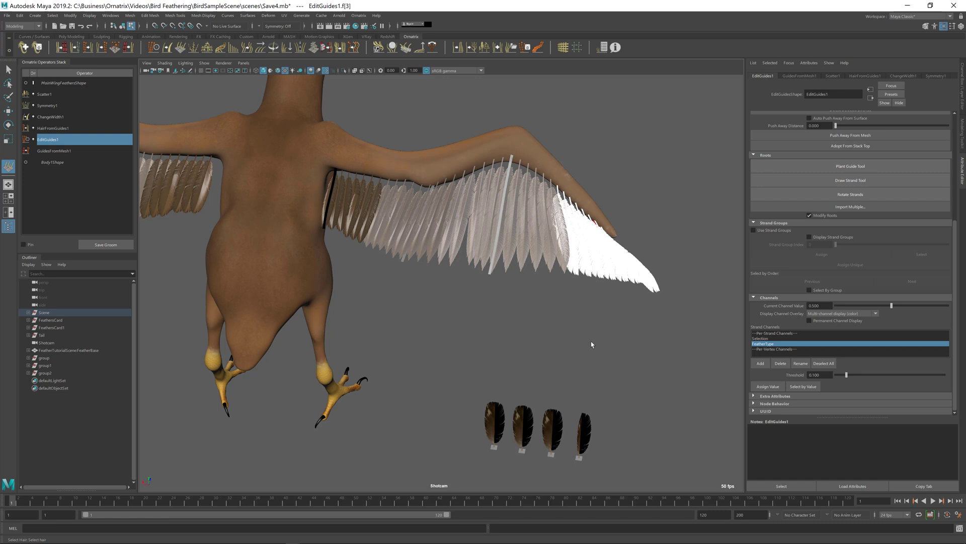
alt+drag(494, 327, 498, 258)
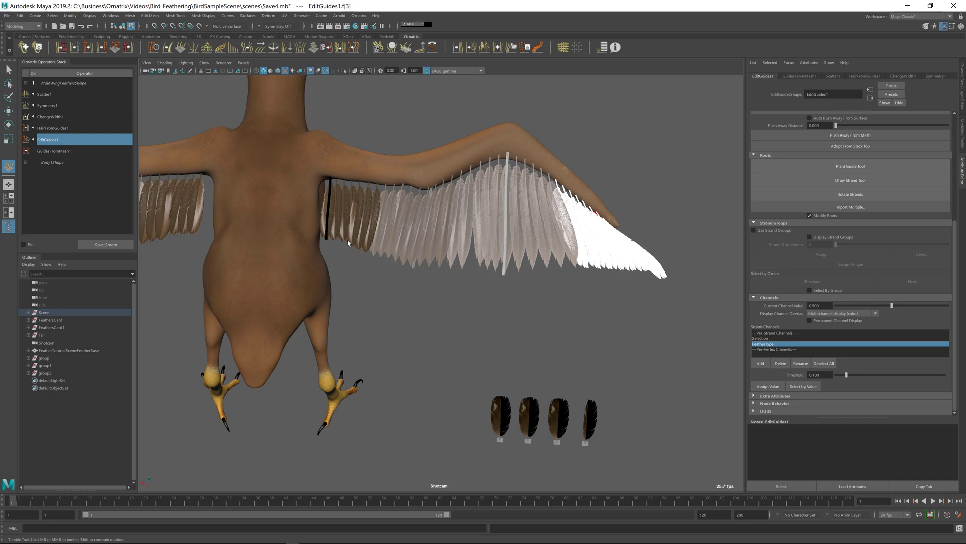
alt+drag(348, 243, 392, 192)
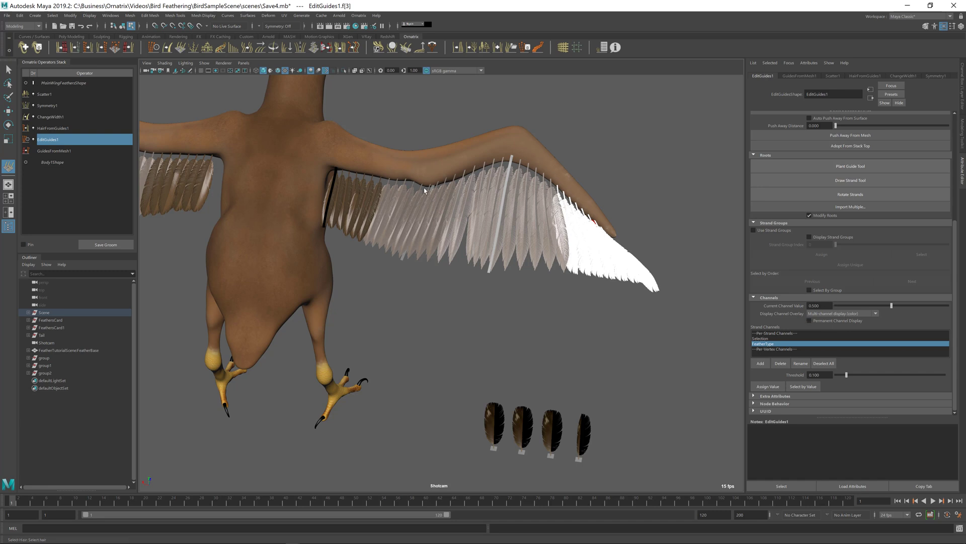
Reshape the third reference feather's Propagation length ramp near its end to keep the barbs long towards the feather tip.
click(549, 424)
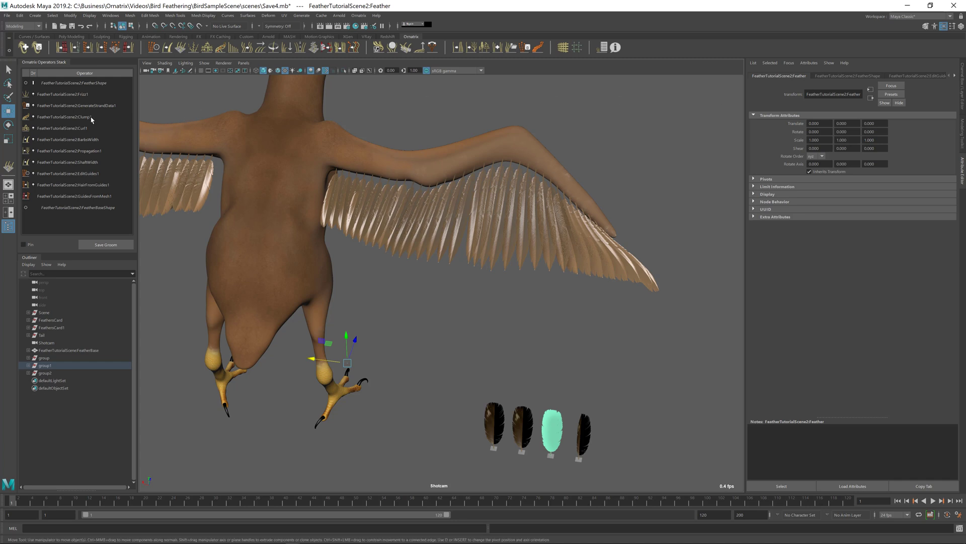
key(ctrl+z)
key(ctrl+z)
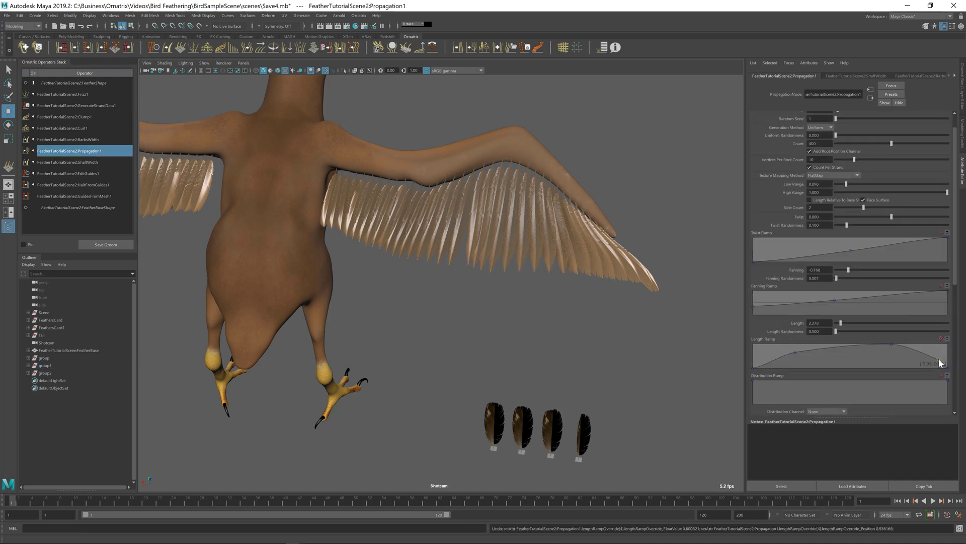
click(923, 346)
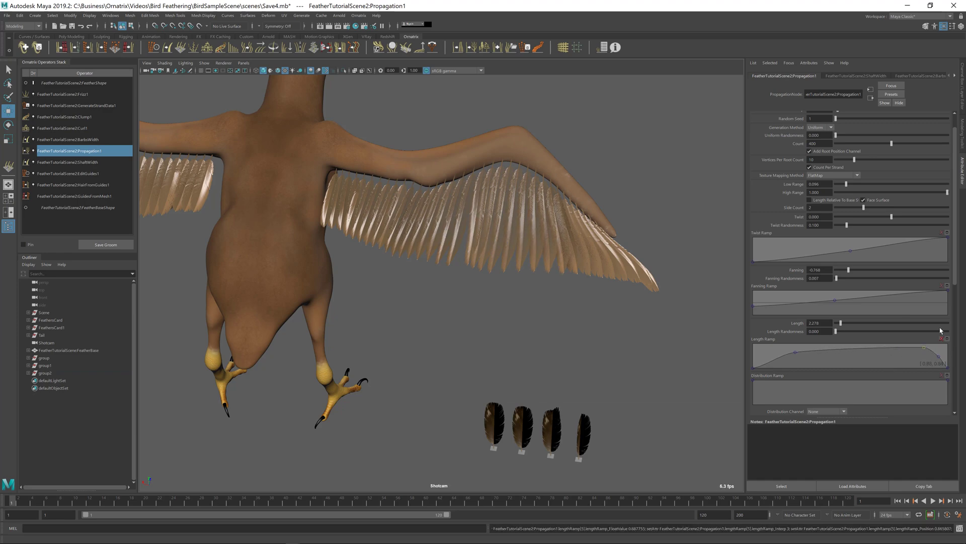
drag(924, 348, 940, 358)
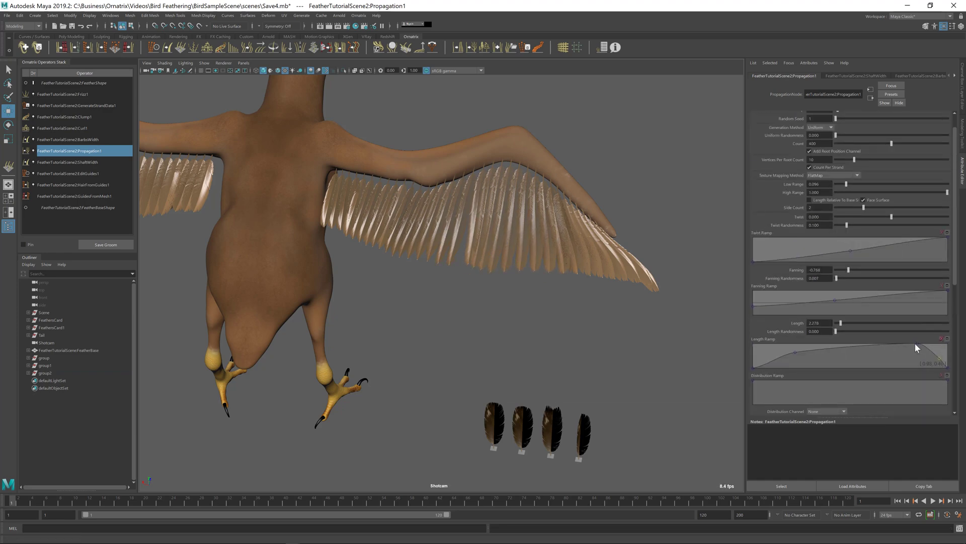
Move the tips of the mid-wing and wing-bend guides outward towards the wing tip to curve the main wing feathers.
click(443, 212)
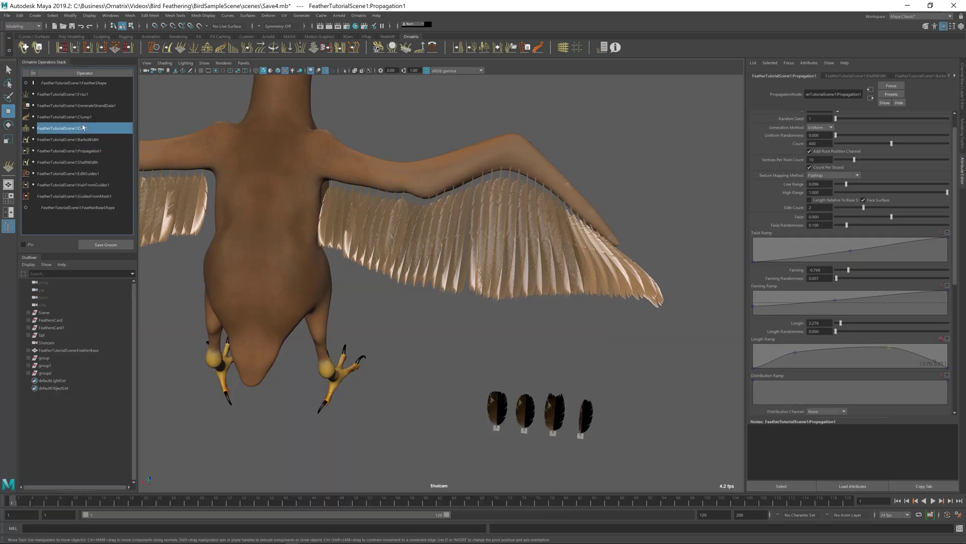
click(48, 140)
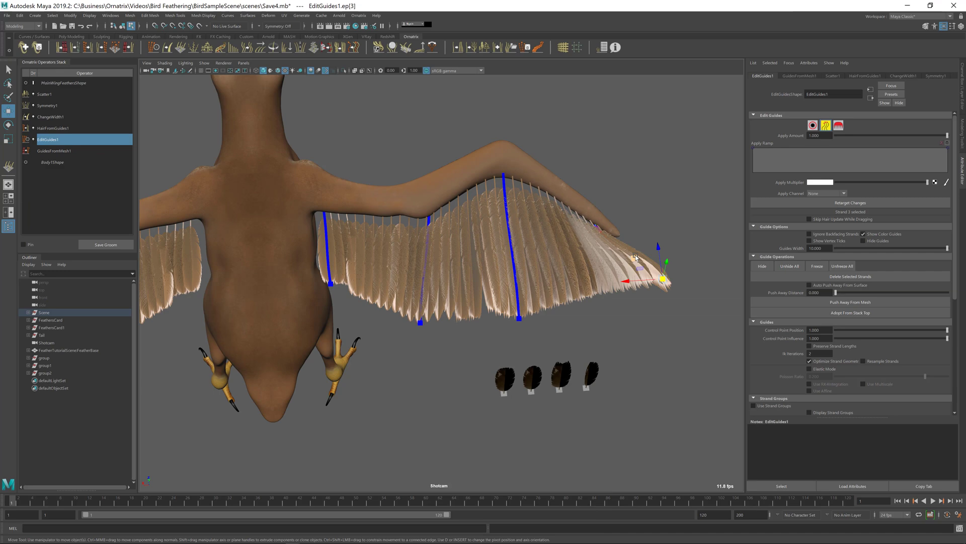
click(519, 318)
scroll(492, 296, down, 5)
alt+drag(620, 319, 536, 297)
scroll(536, 297, up, 5)
click(541, 294)
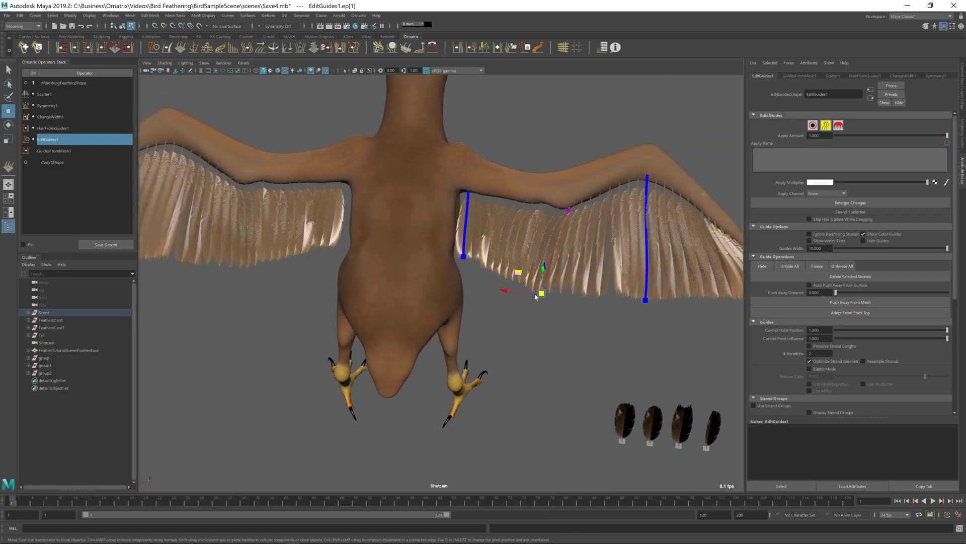
click(647, 281)
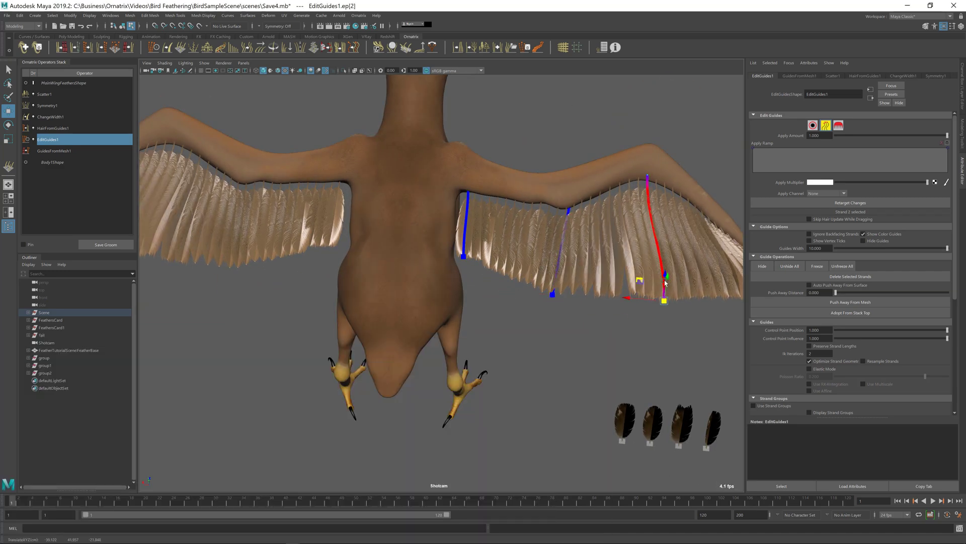
alt+drag(630, 282, 606, 267)
alt+middle_drag(606, 268, 612, 299)
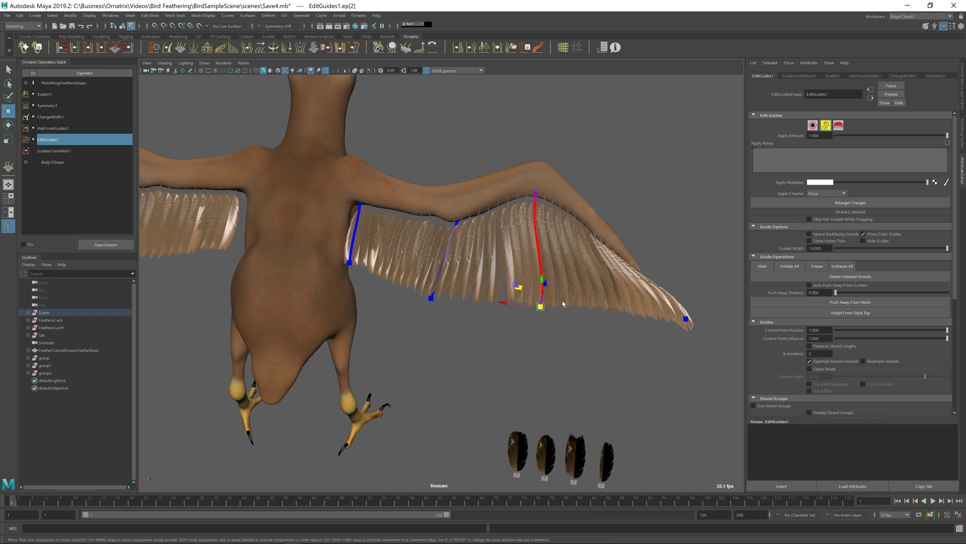
Set the Texture Coords of the main wing's Scatter operator to Copy Reference.
click(51, 95)
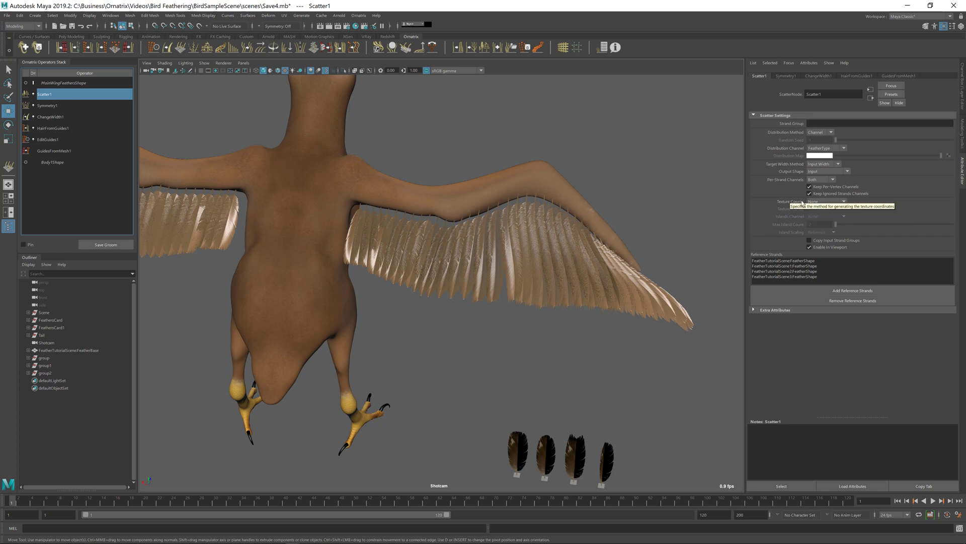
click(825, 202)
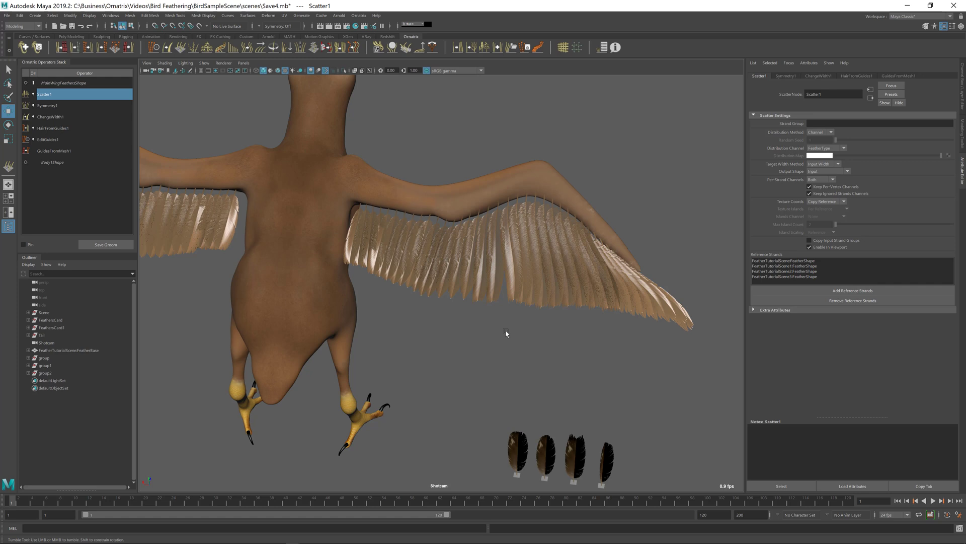
alt+drag(507, 333, 503, 330)
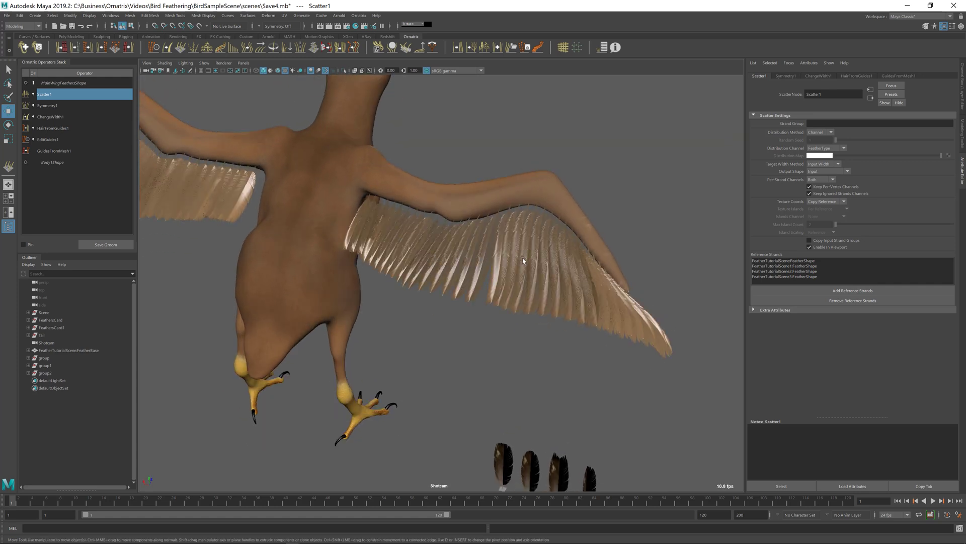
Assign the feather texture material to the main wing feathers and check the textured feathers from several angles.
mouse_move(512, 240)
right_down()
mouse_move(507, 410)
mouse_move(613, 365)
right_up()
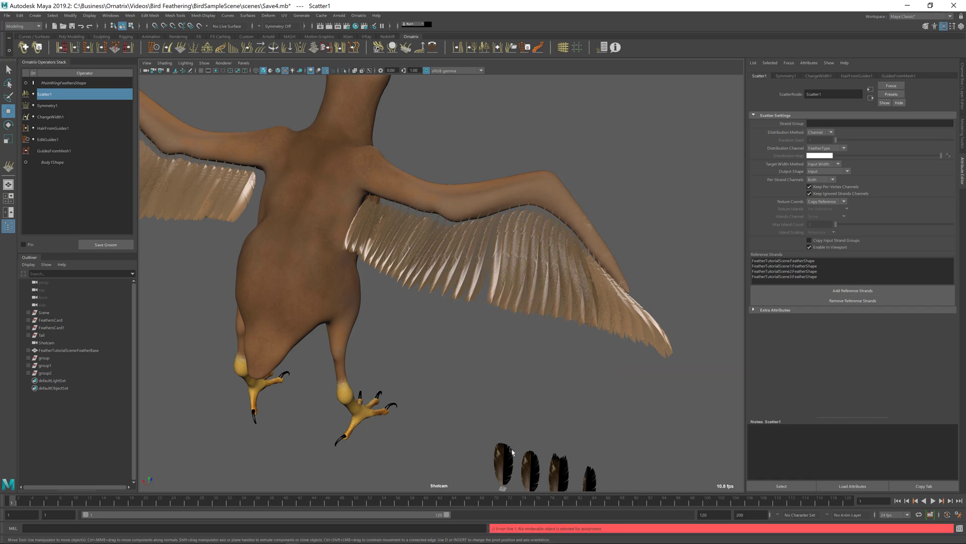
click(545, 277)
alt+drag(545, 277, 583, 306)
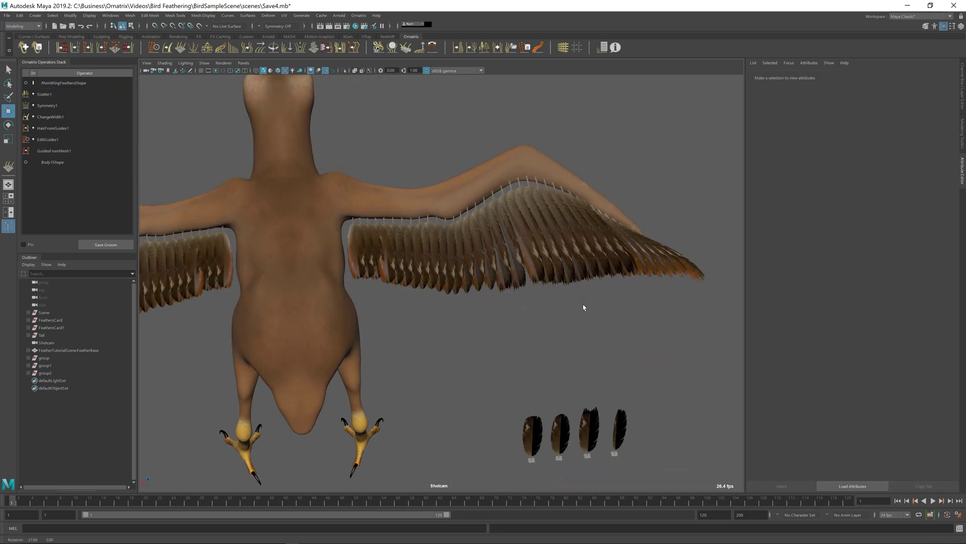
alt+drag(600, 261, 514, 345)
click(585, 258)
click(514, 346)
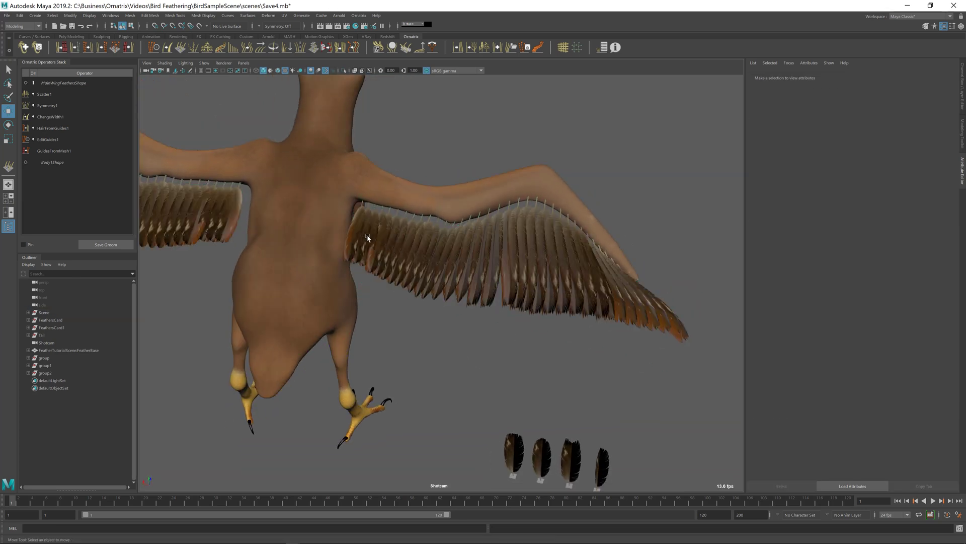
Add a MeshFromStrands operator on top of the main wing feathers' stack and set its mapping type to use the strands' own texture coordinates.
click(516, 256)
alt+drag(516, 252, 399, 233)
click(399, 233)
click(444, 233)
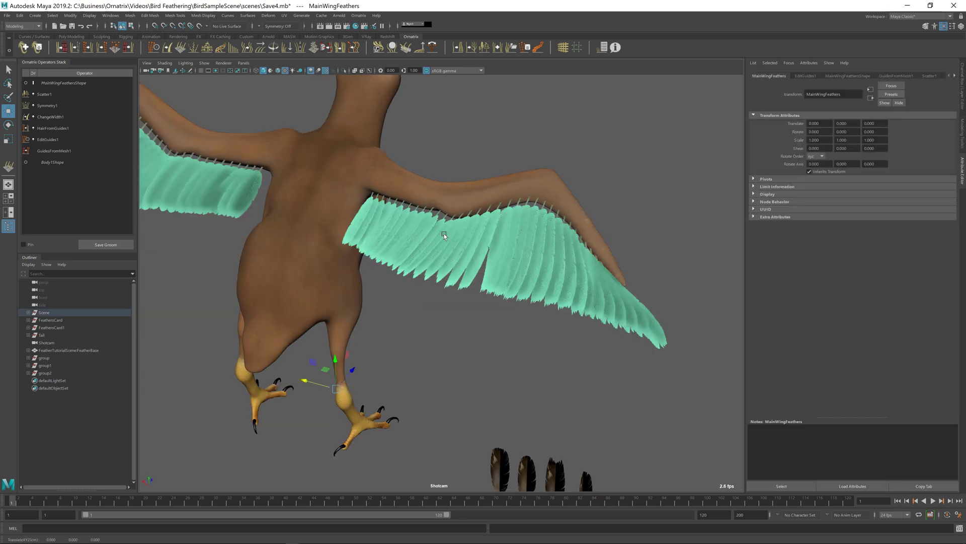
click(60, 83)
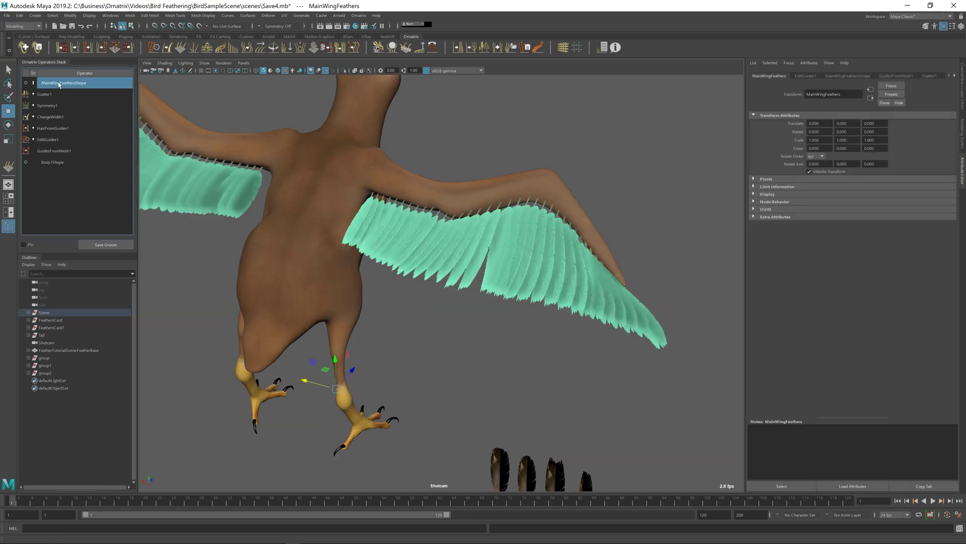
click(61, 47)
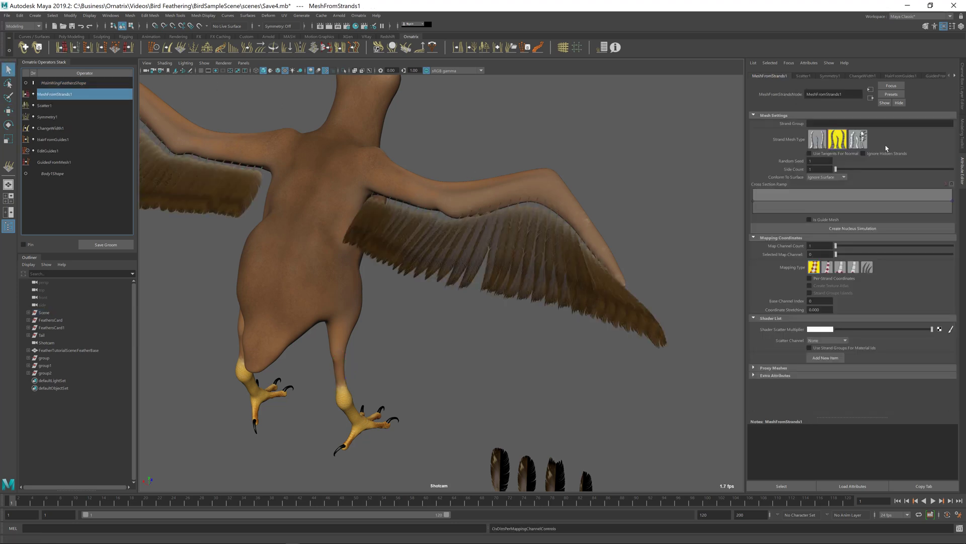
click(866, 267)
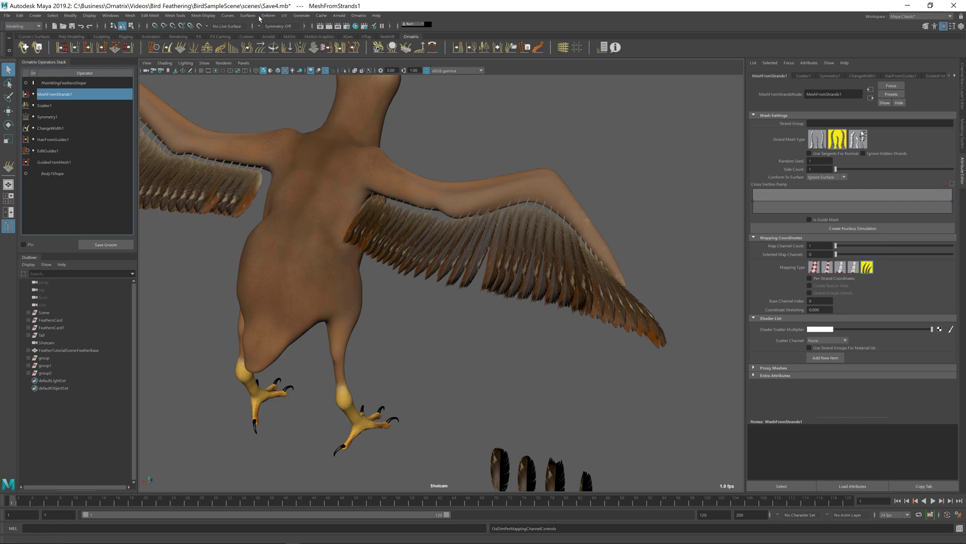
Open the UV Editor for the main wing feathers' mesh shape and arrange its windows so the wing stays visible.
click(290, 16)
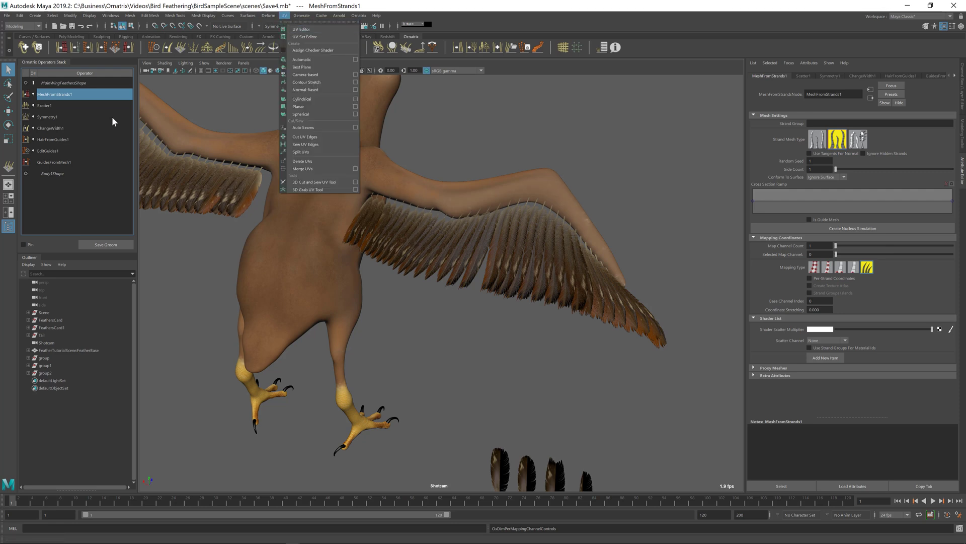
click(96, 88)
click(284, 16)
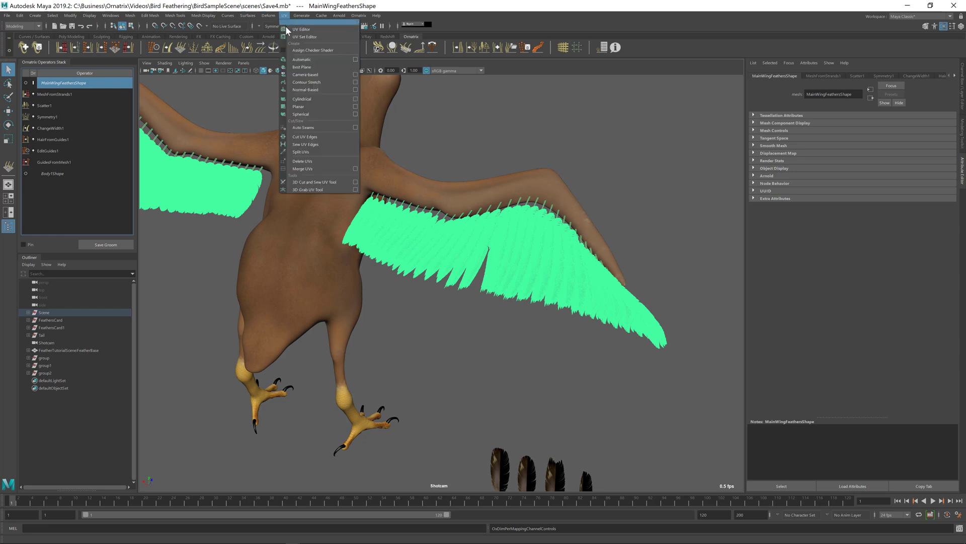
click(288, 28)
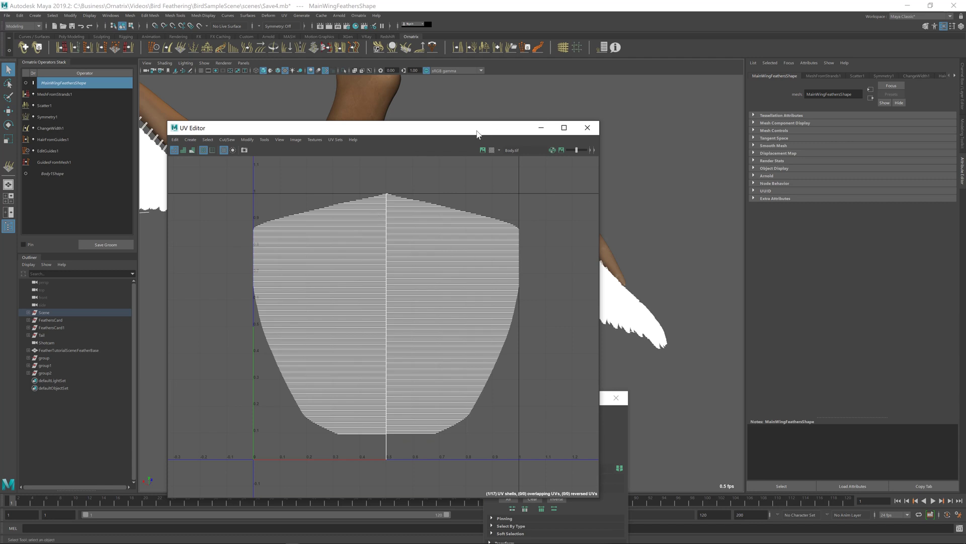
drag(476, 134, 439, 339)
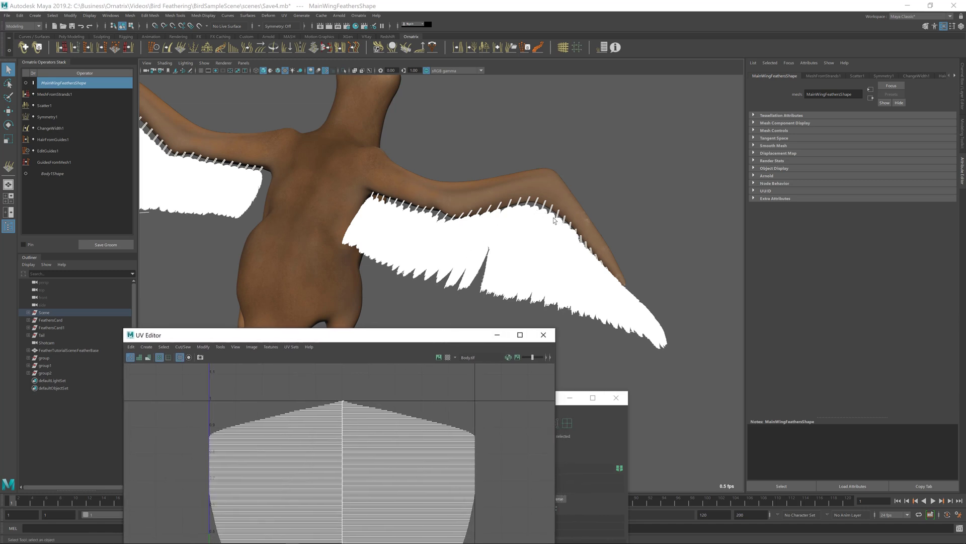
drag(464, 340, 328, 395)
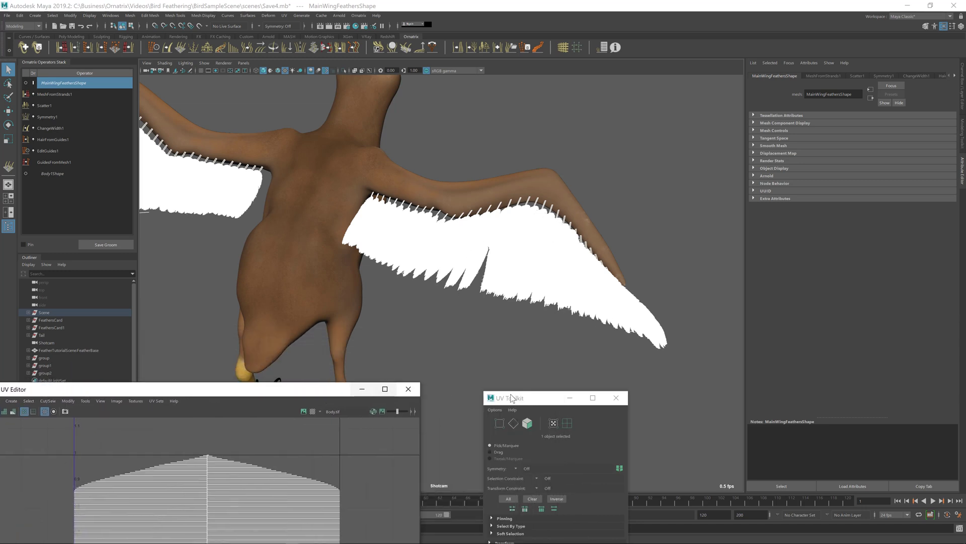
drag(511, 398, 672, 407)
Set the Scatter operator's Texture Coords to Atlas and check the feather shells in the UV Editor.
click(82, 105)
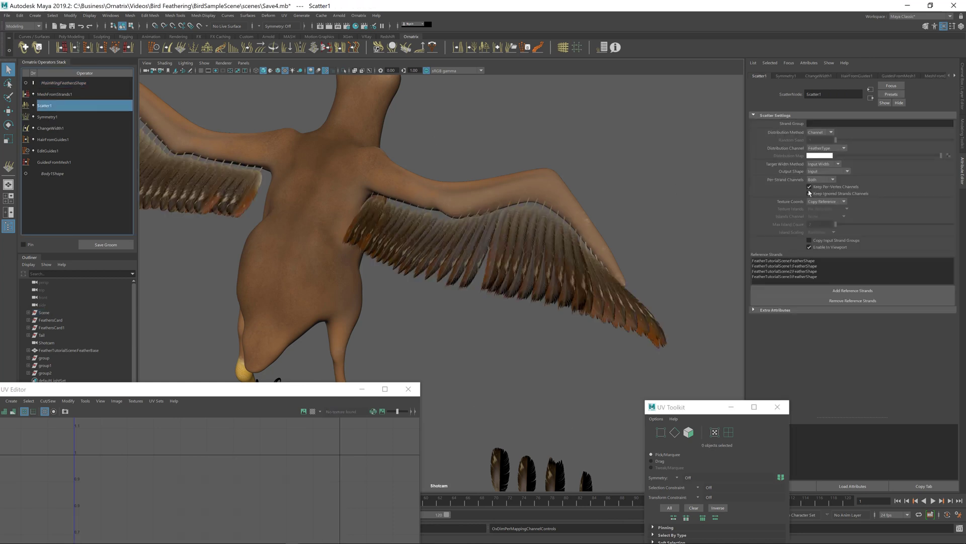
click(809, 194)
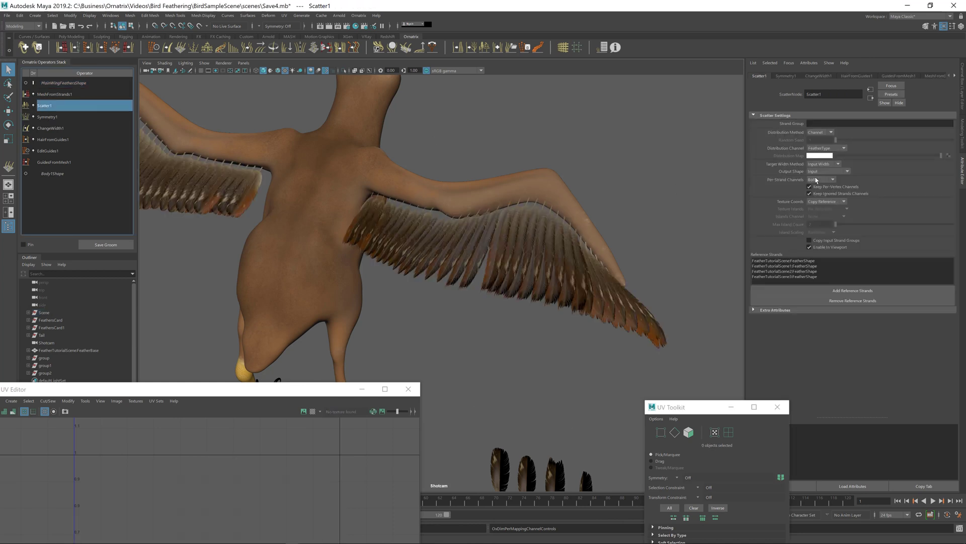
click(828, 204)
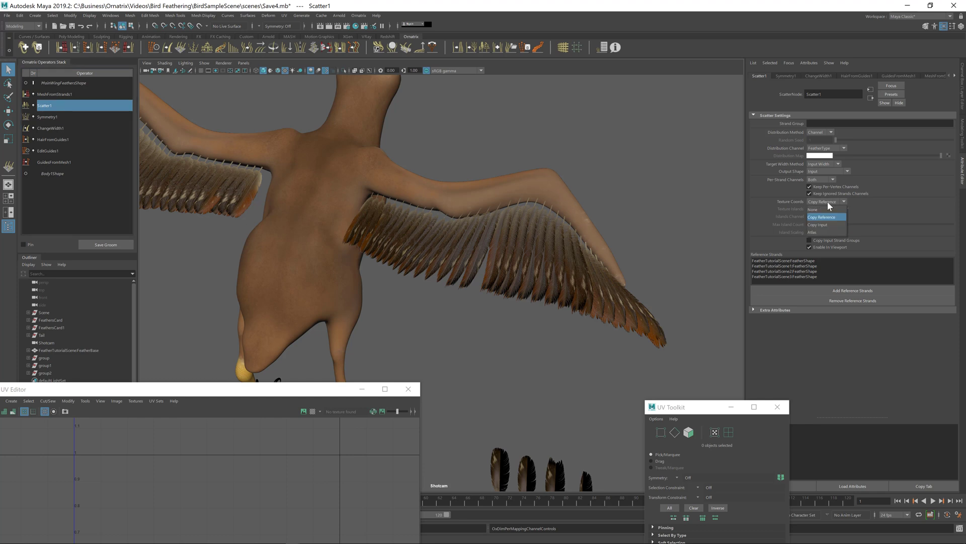
click(821, 233)
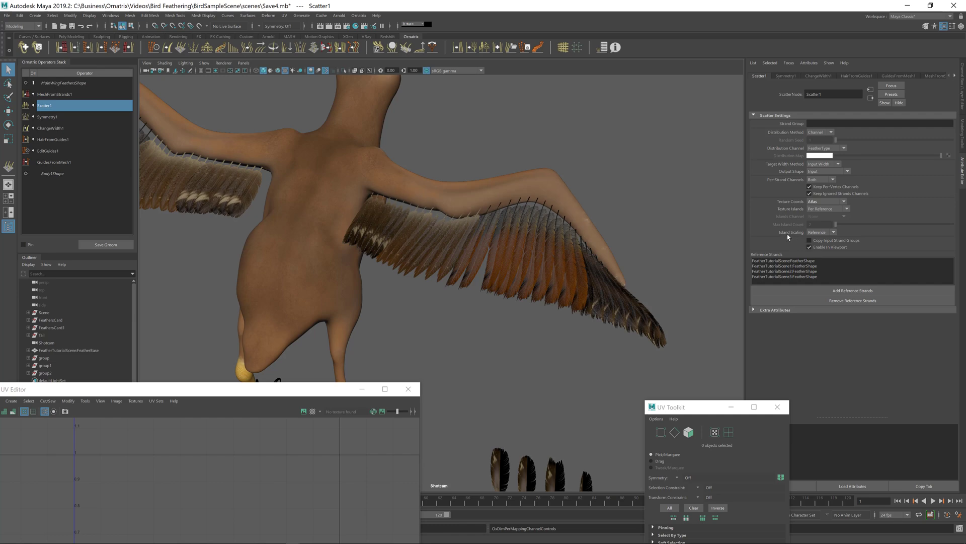
click(56, 83)
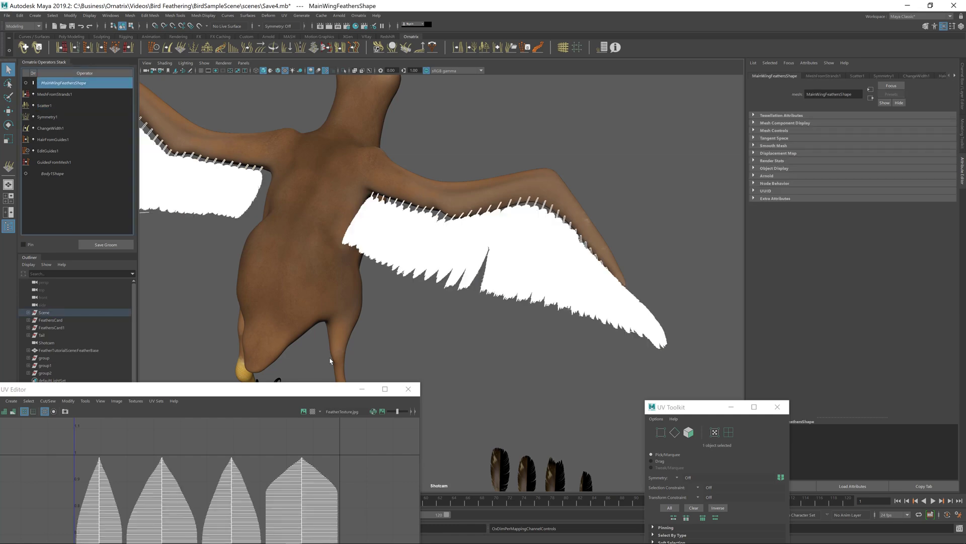
drag(289, 392, 469, 114)
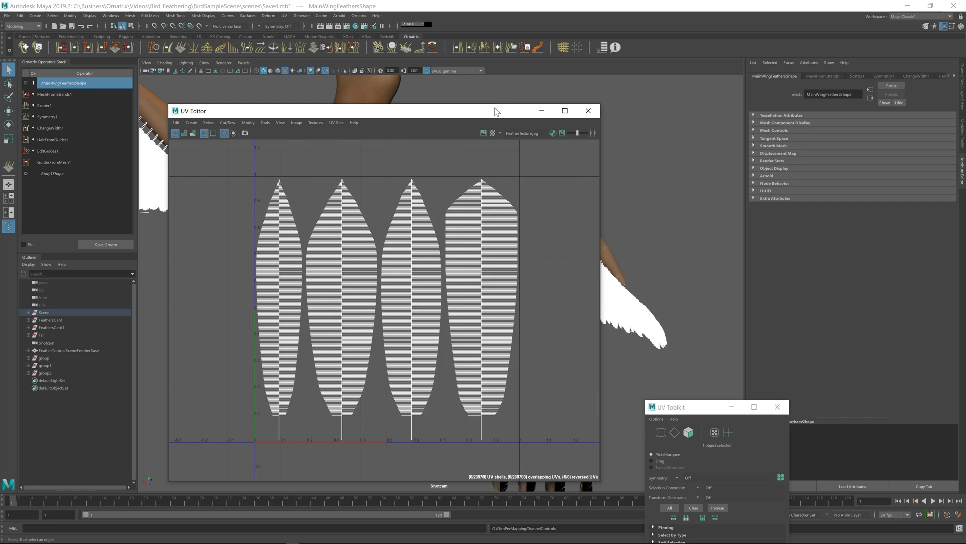
drag(483, 111, 448, 125)
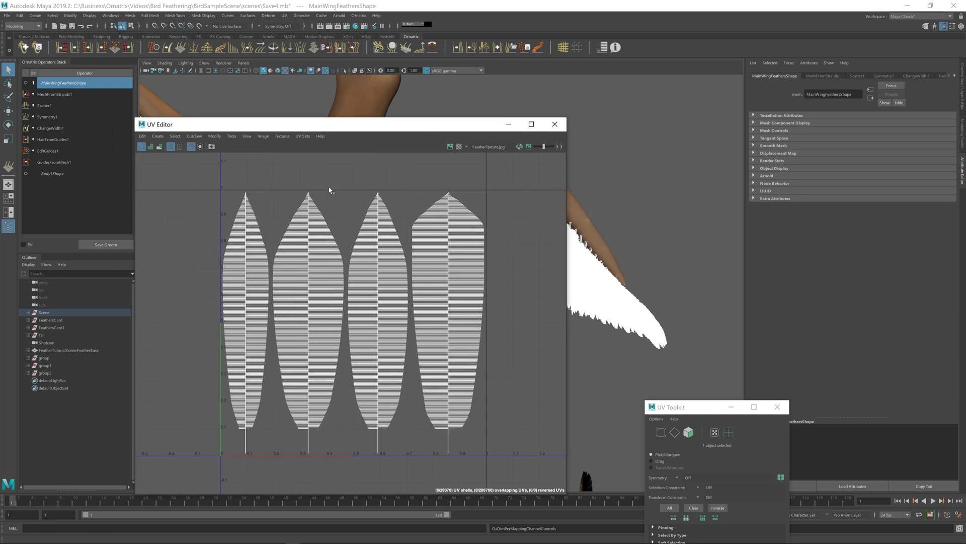
drag(453, 121, 331, 375)
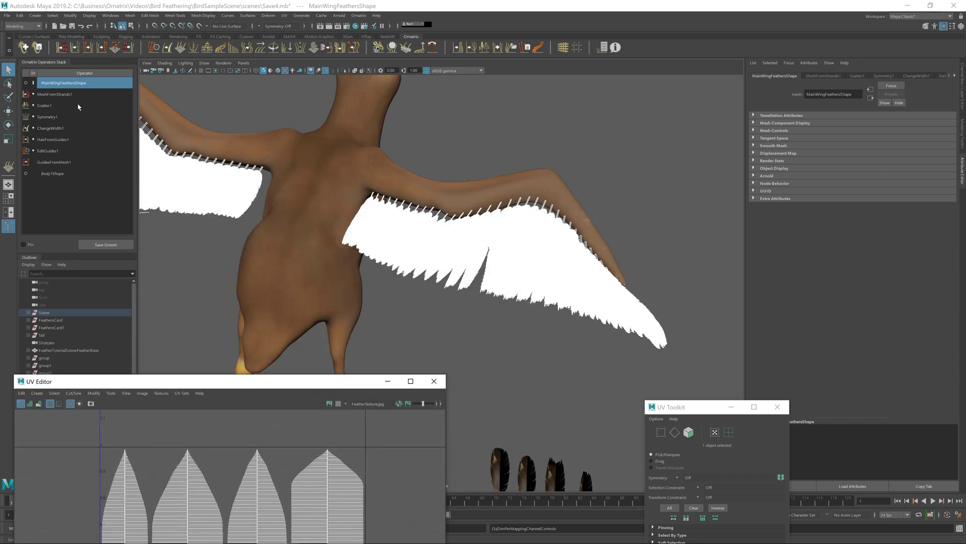
Review the Scatter operator's Texture Islands options, keeping Per Reference selected.
click(44, 106)
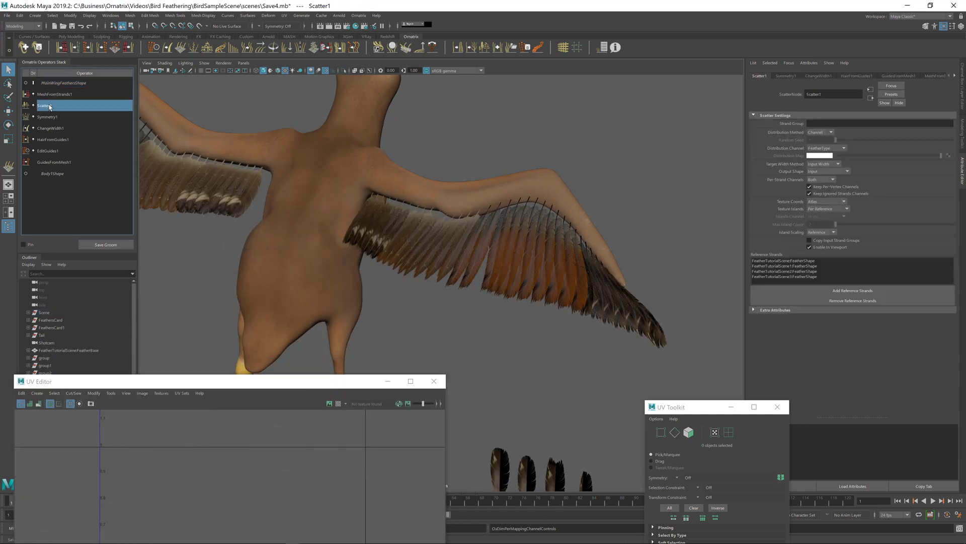
click(830, 211)
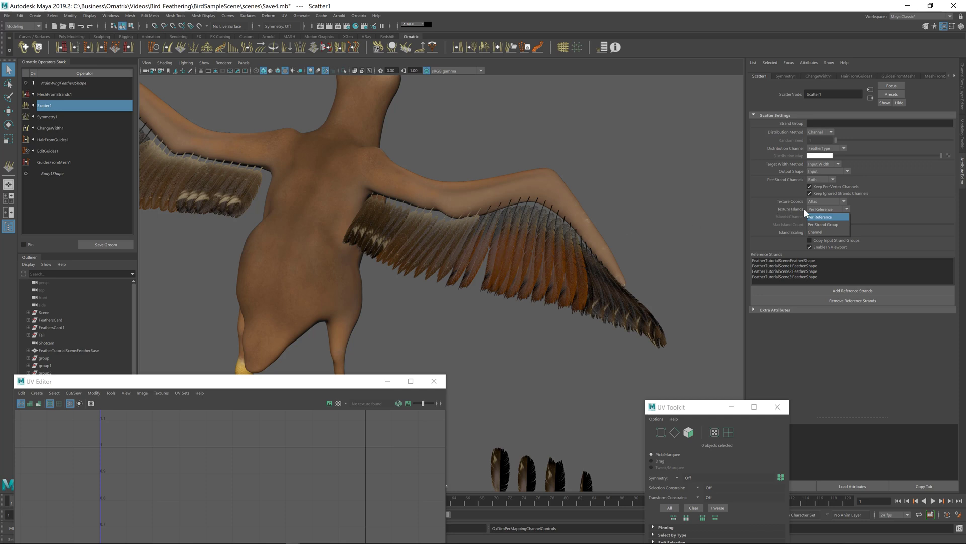
click(769, 218)
Export a 2048 by 2048 JPEG UV snapshot of the main wing feathers' mesh, named Test, into the 2019-10-29 folder.
drag(317, 382, 368, 373)
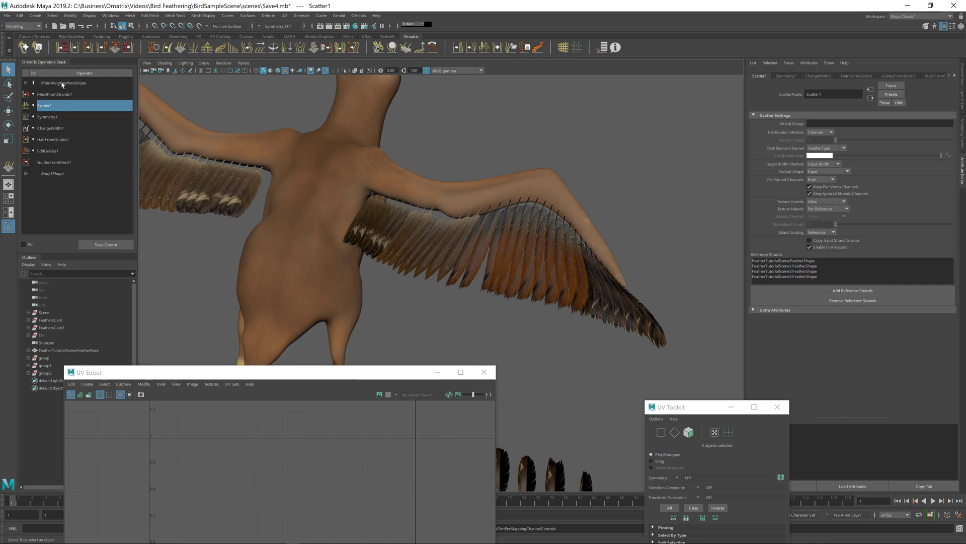
click(367, 191)
drag(304, 378, 391, 110)
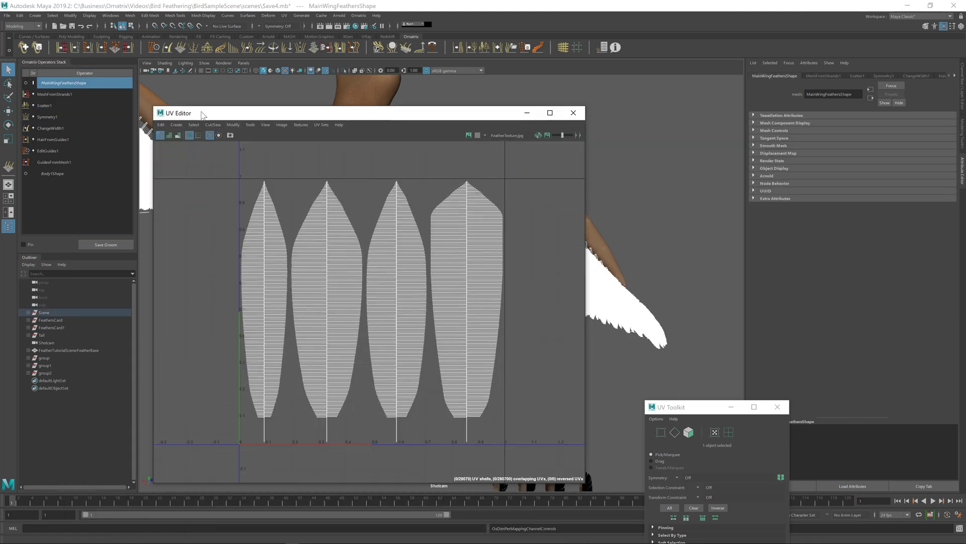
click(281, 125)
click(297, 250)
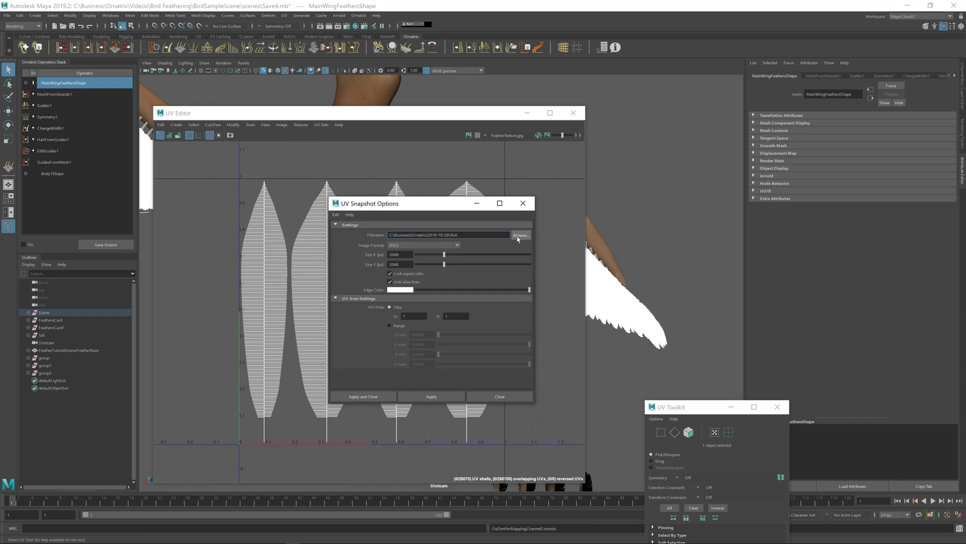
click(491, 235)
key(Return)
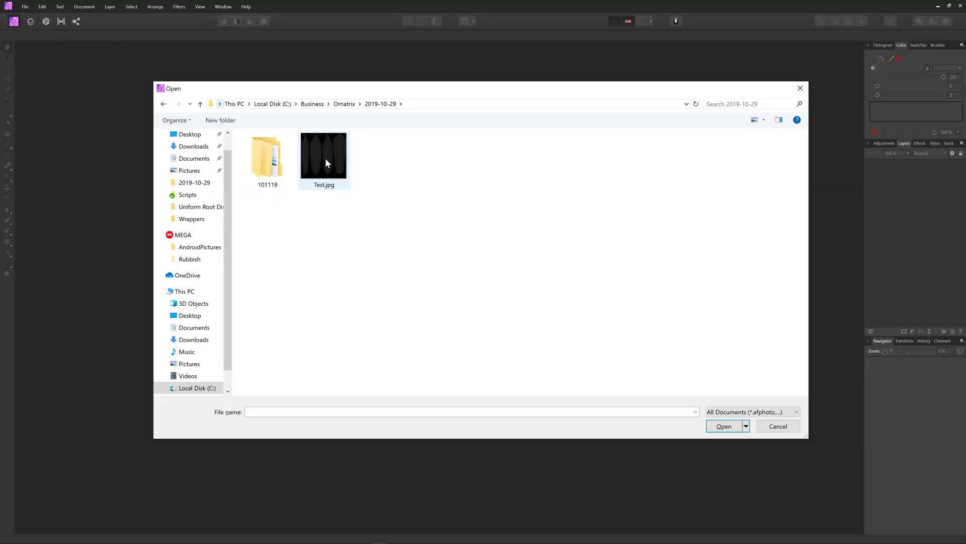
Open Test.jpg in Affinity Photo and paint over the first feather shape in green with a brush about 533 px wide.
double_click(325, 158)
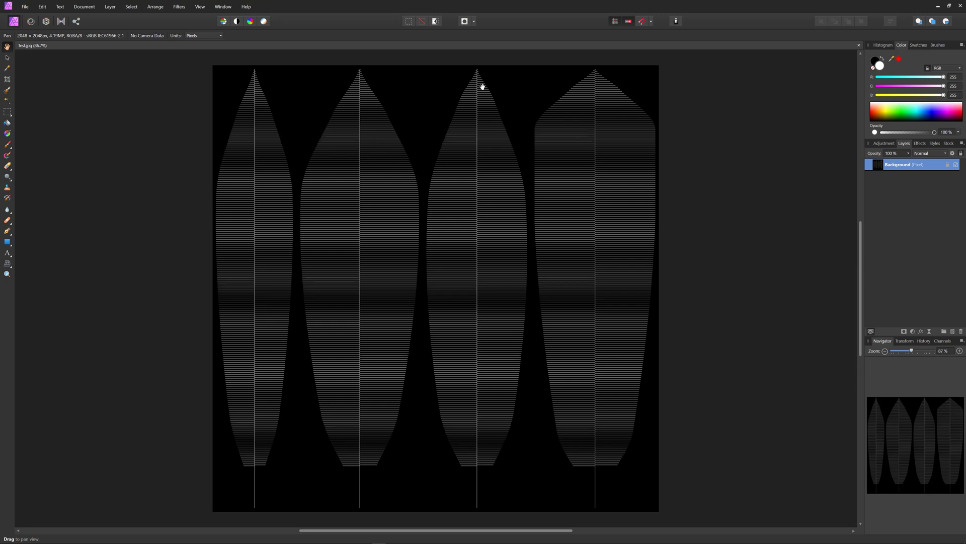
click(7, 146)
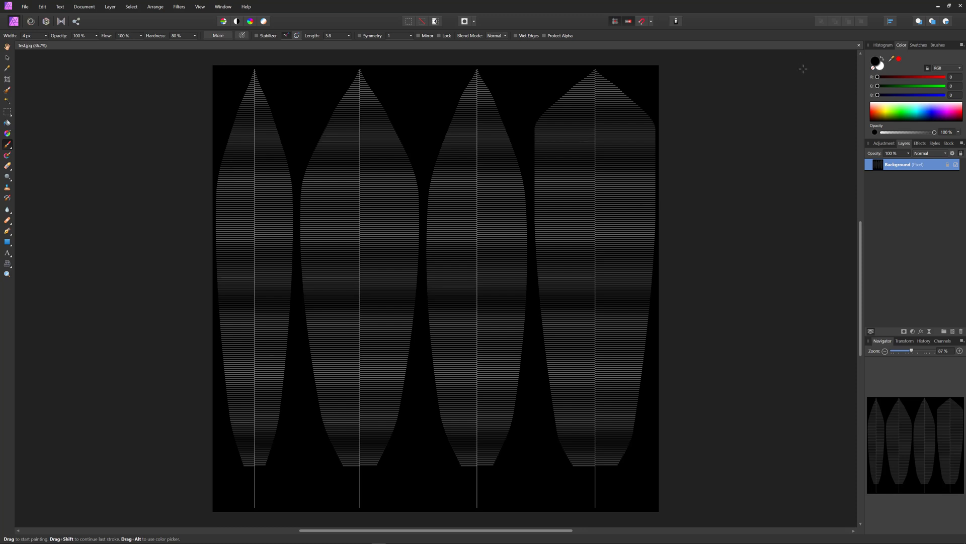
click(893, 113)
mouse_move(248, 94)
ctrl+alt+mouse_down()
mouse_move(241, 132)
mouse_move(247, 100)
mouse_move(253, 232)
mouse_move(236, 307)
mouse_move(247, 380)
mouse_move(244, 345)
mouse_move(243, 486)
ctrl+alt+mouse_up()
Paint over the second feather shape in blue, the third in red and the fourth in magenta.
click(931, 109)
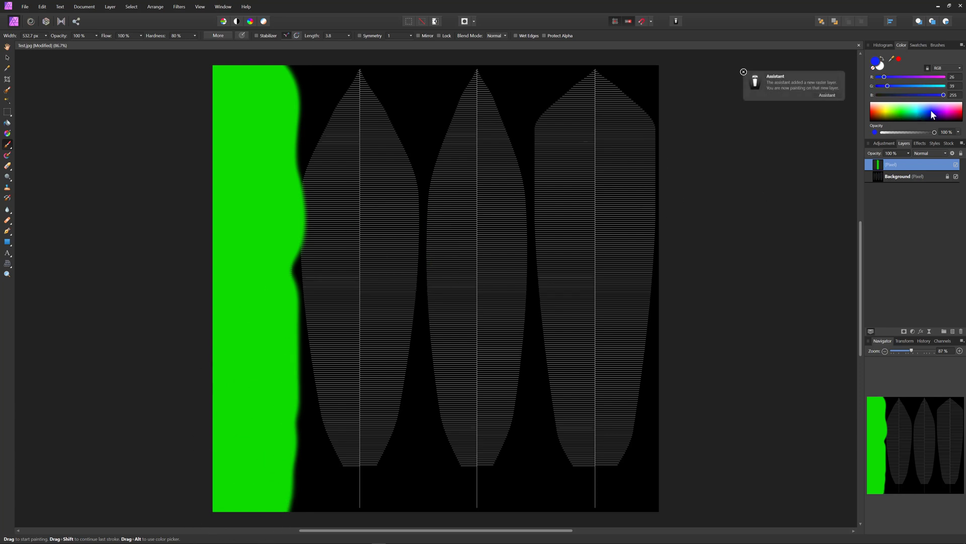
mouse_move(352, 108)
mouse_down()
mouse_move(357, 300)
mouse_move(380, 157)
mouse_move(328, 213)
mouse_move(334, 388)
mouse_move(364, 443)
mouse_move(368, 412)
mouse_move(346, 458)
mouse_move(341, 495)
mouse_up()
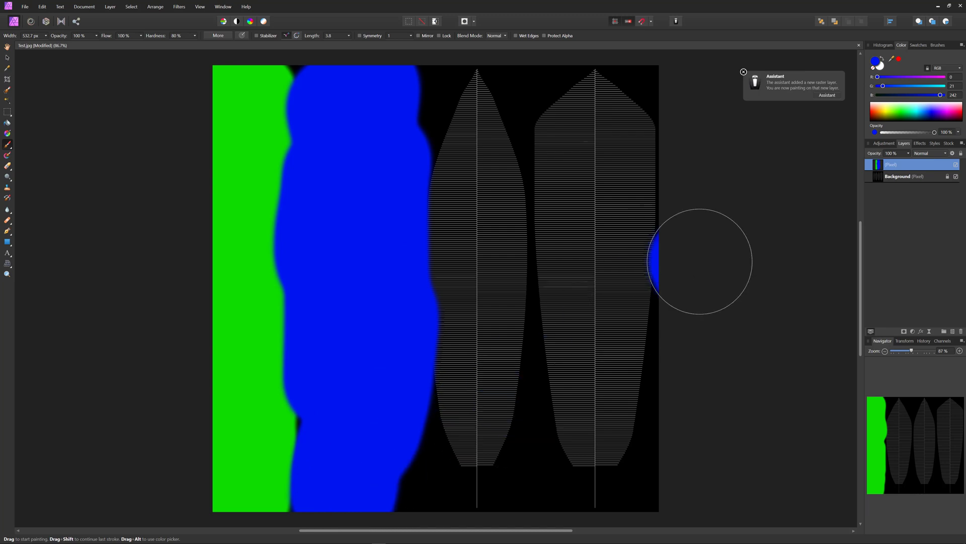
drag(947, 112, 871, 113)
mouse_move(483, 201)
mouse_down()
mouse_move(482, 111)
mouse_move(470, 322)
mouse_move(493, 414)
mouse_move(449, 345)
mouse_move(442, 453)
mouse_up()
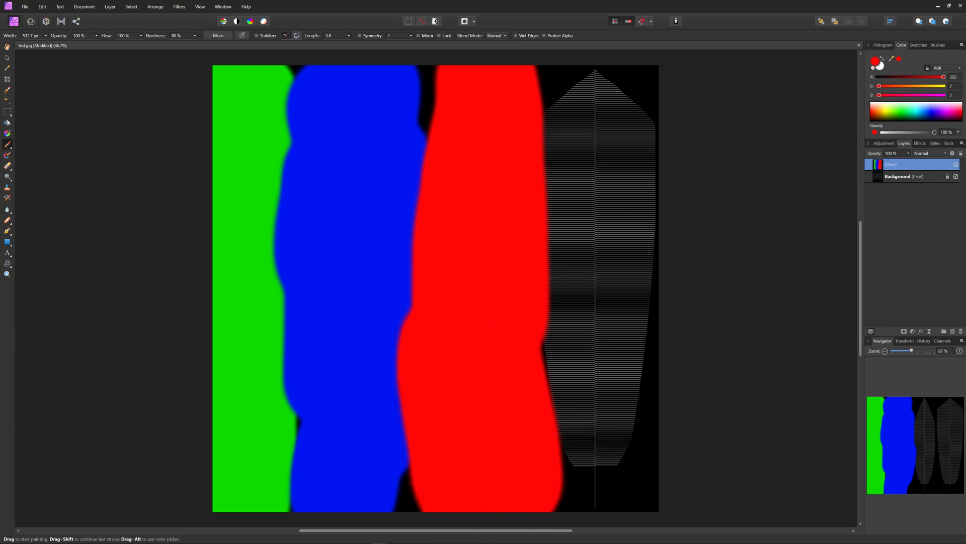
drag(939, 113, 948, 112)
mouse_move(602, 168)
mouse_down()
mouse_move(585, 143)
mouse_move(643, 239)
mouse_move(591, 357)
mouse_move(579, 294)
mouse_move(584, 441)
mouse_move(610, 466)
mouse_move(603, 184)
mouse_up()
Save the painted UV atlas flattened into Test.jpg and switch back to Maya.
key(ctrl+s)
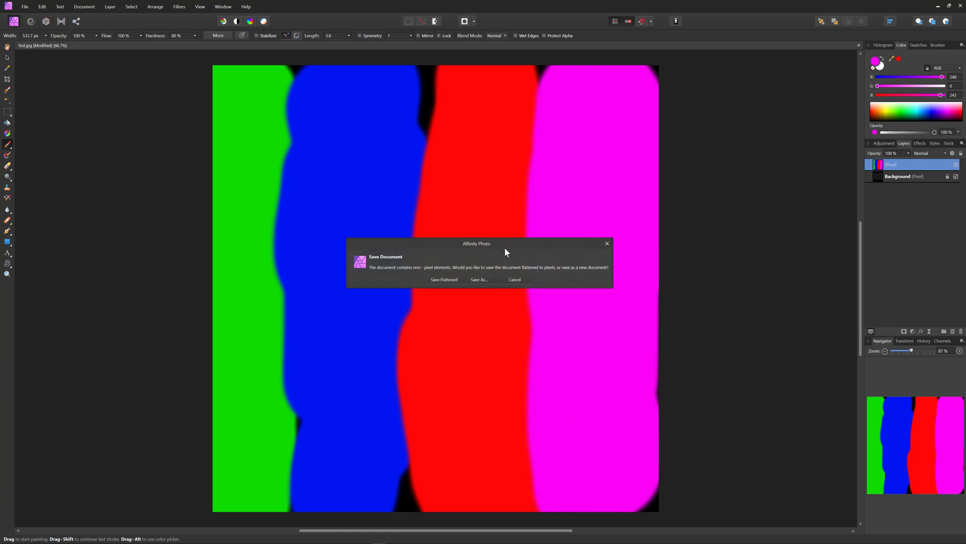
click(445, 280)
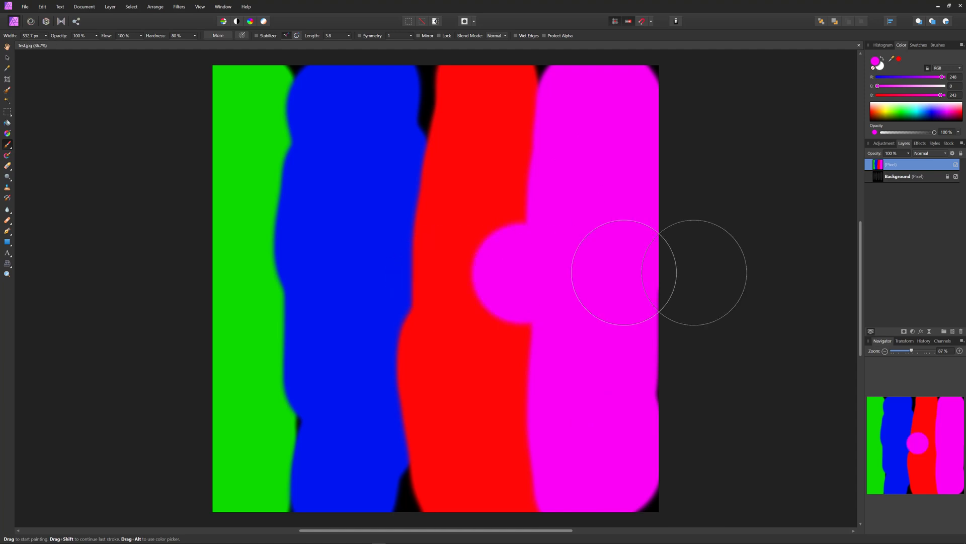
key(alt+Tab)
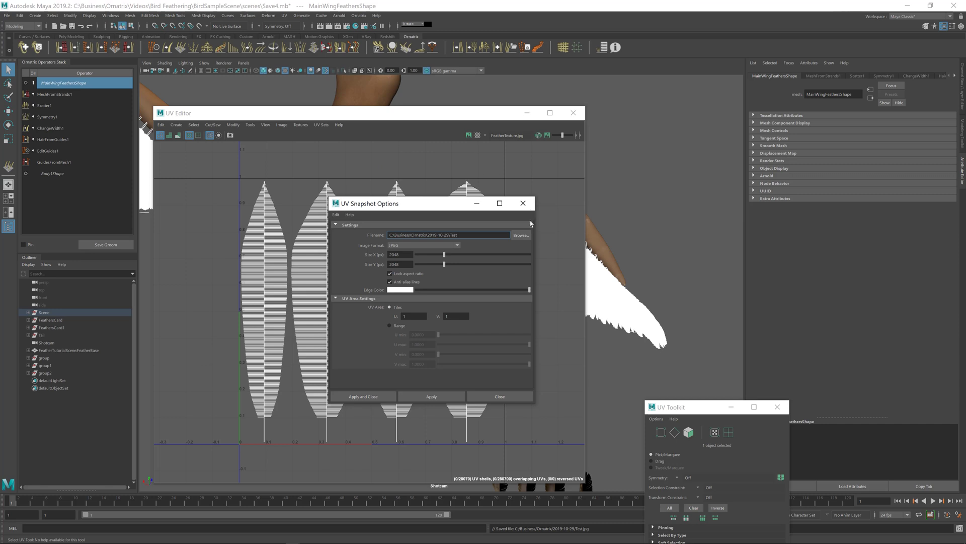
Close the UV snapshot options and the UV Editor, and turn off the MeshFromStrands1 operator.
click(526, 202)
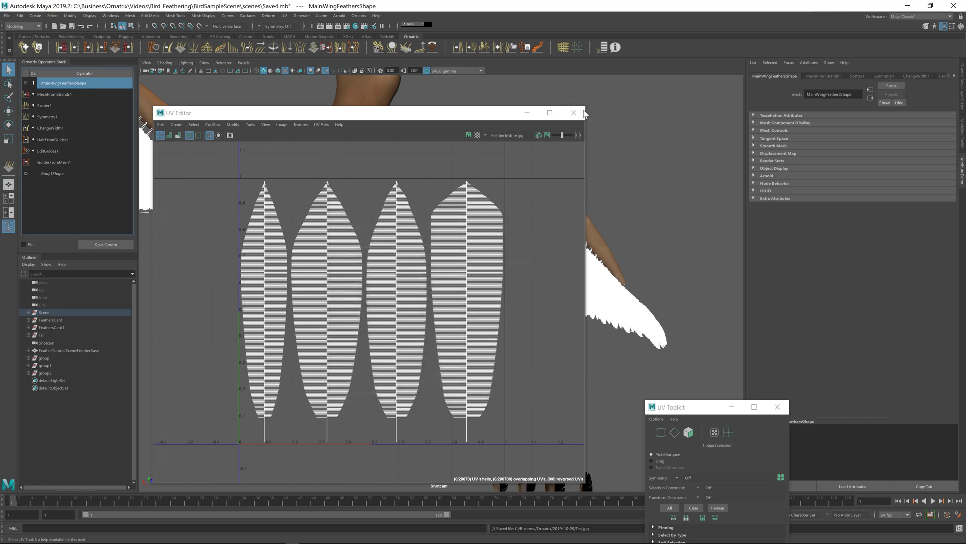
click(574, 113)
click(34, 94)
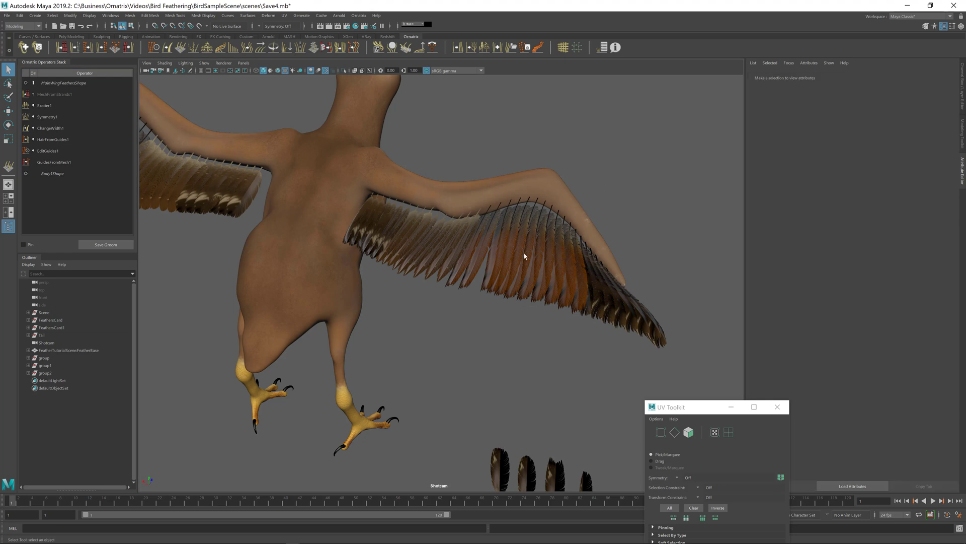
Point the main wing feathers' shader file texture to the painted Test.jpg in the 2019-10-29 folder.
click(484, 237)
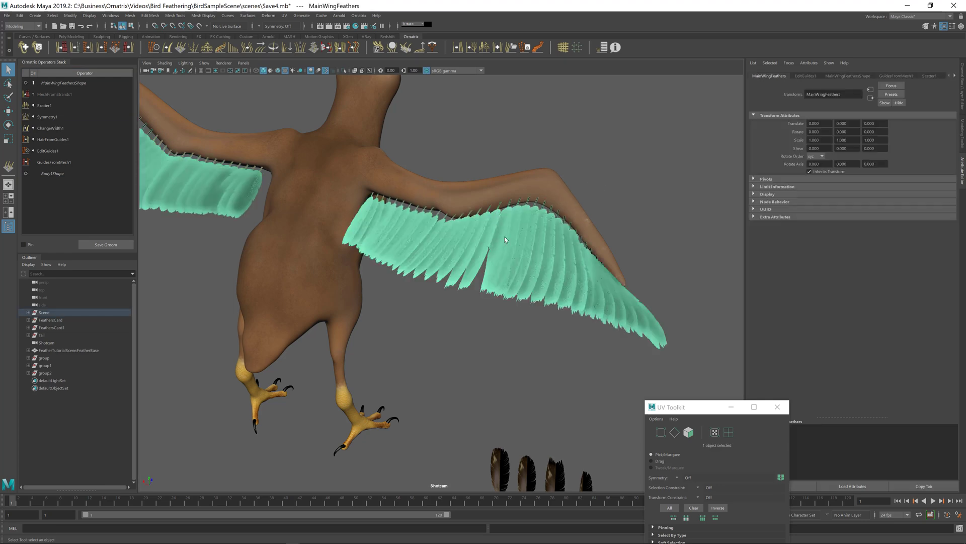
right_click(506, 238)
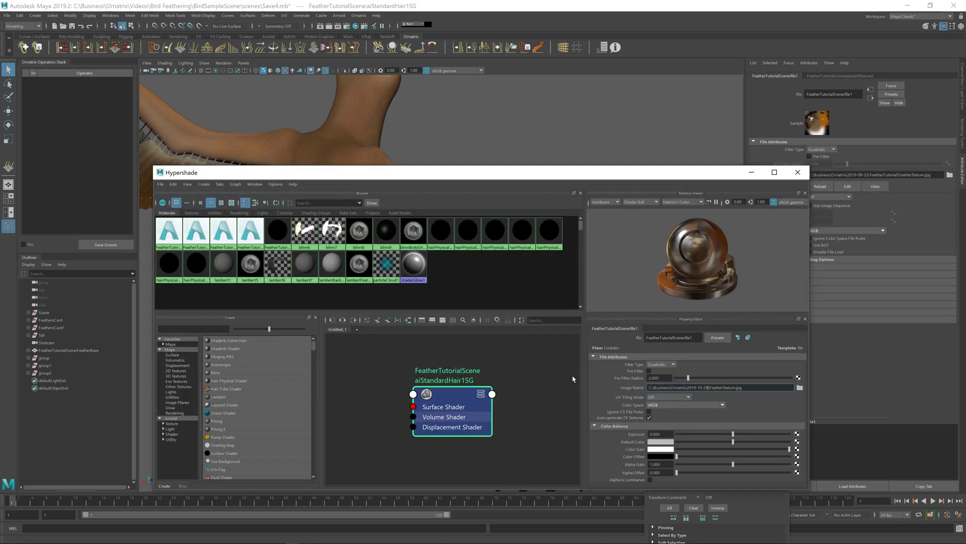
text(Test)
key(Return)
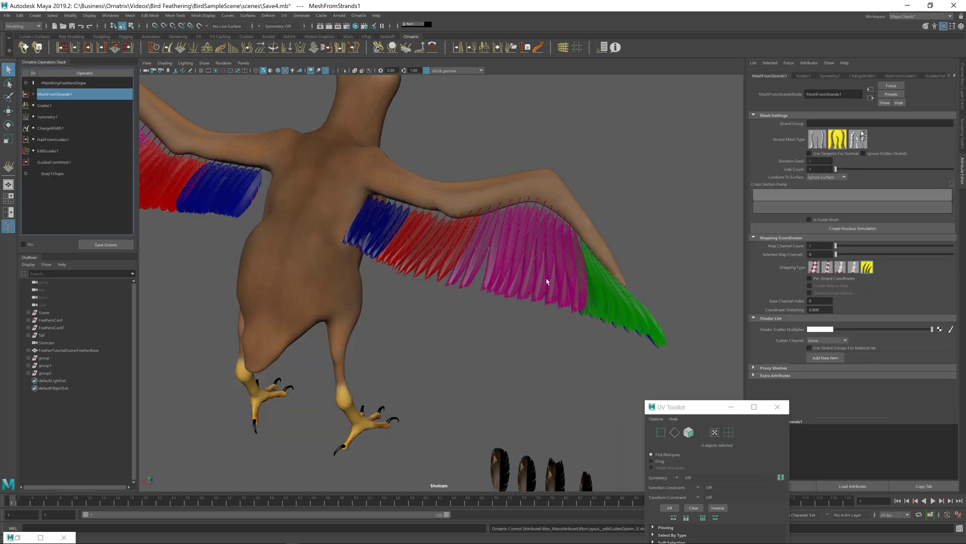
Examine the colour-coded feather groups on both wings and compare them with the hawk wing reference photo in the browser.
alt+drag(533, 282, 500, 289)
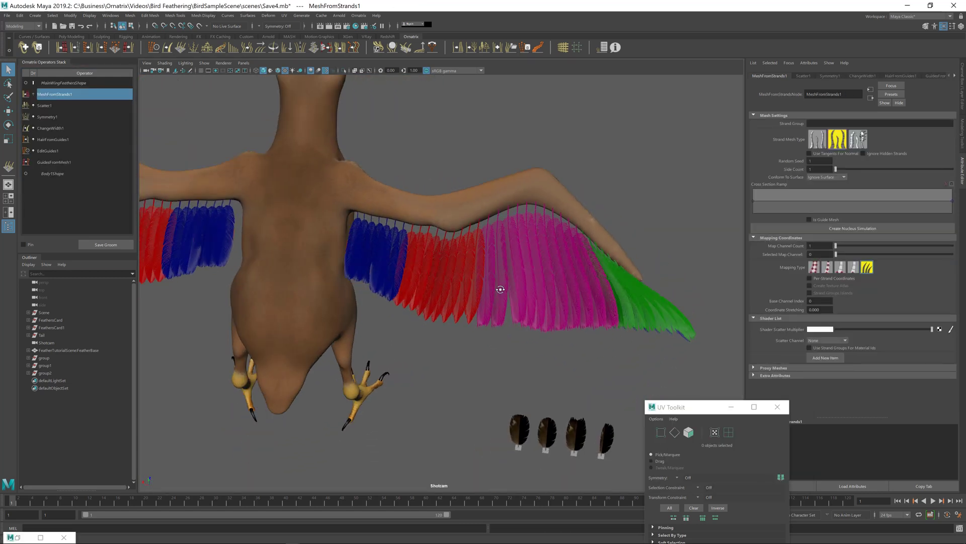
alt+drag(631, 303, 478, 268)
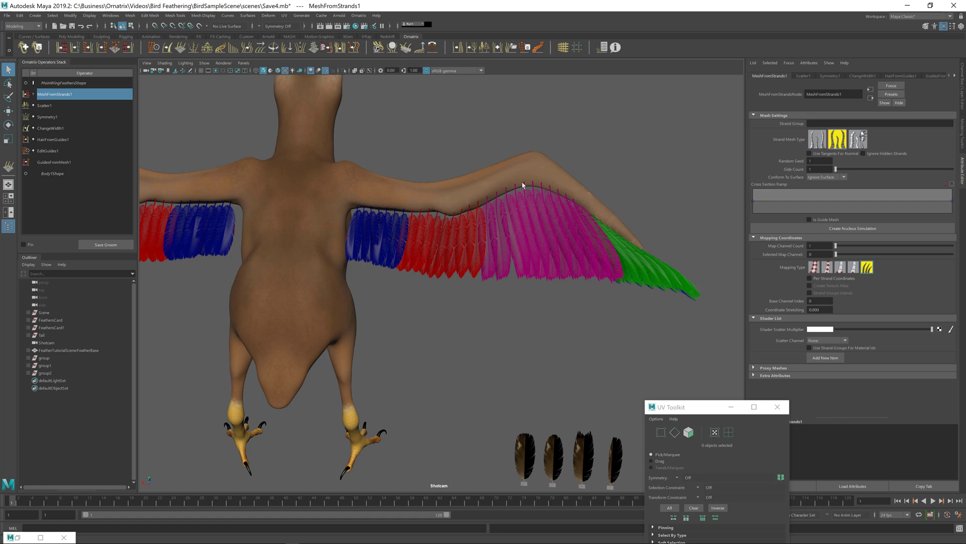
key(alt+Tab)
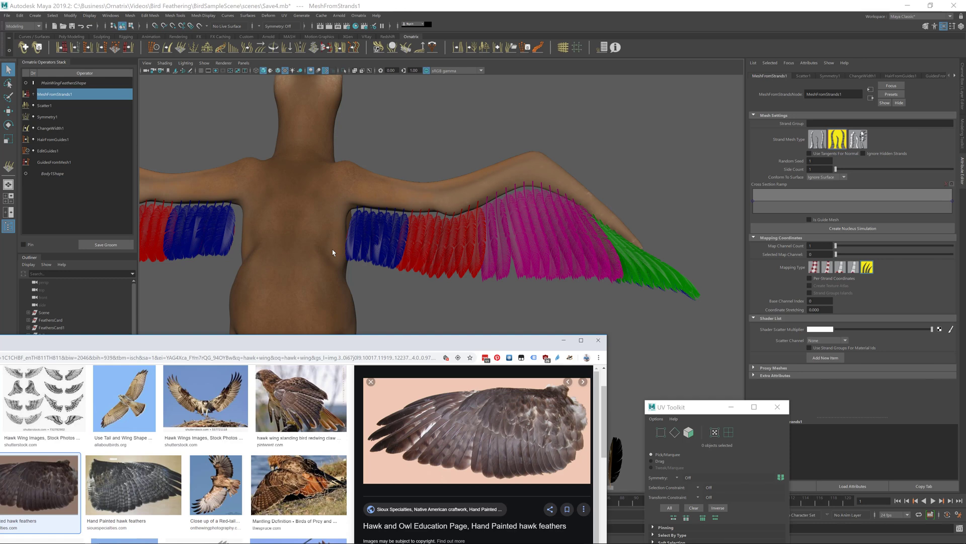
click(388, 275)
scroll(388, 276, down, 5)
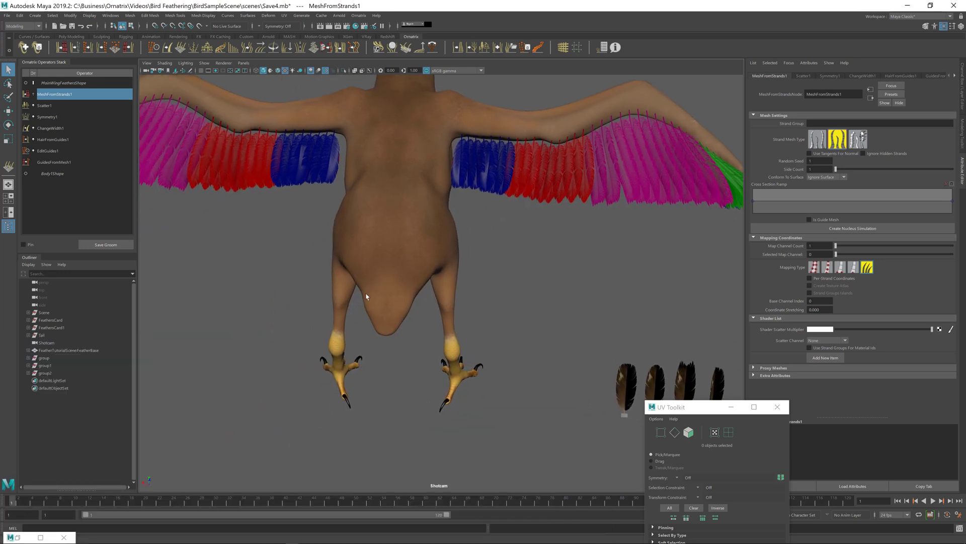